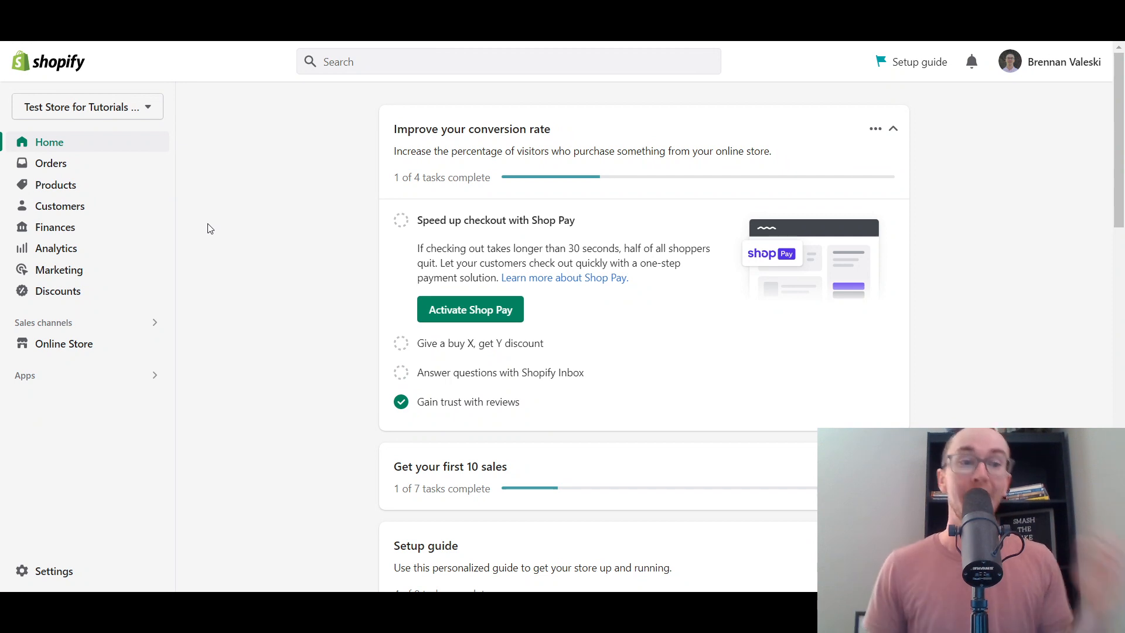
# - Go to the Online Store's Blog posts page for the test store
pyautogui.click(81, 354)
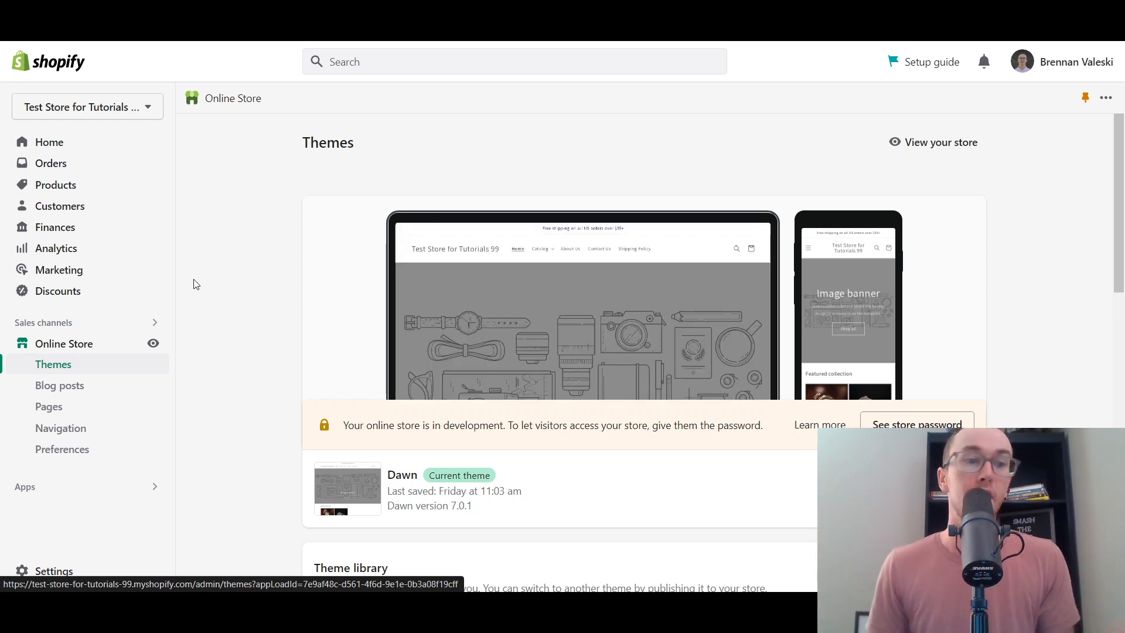
pyautogui.click(65, 385)
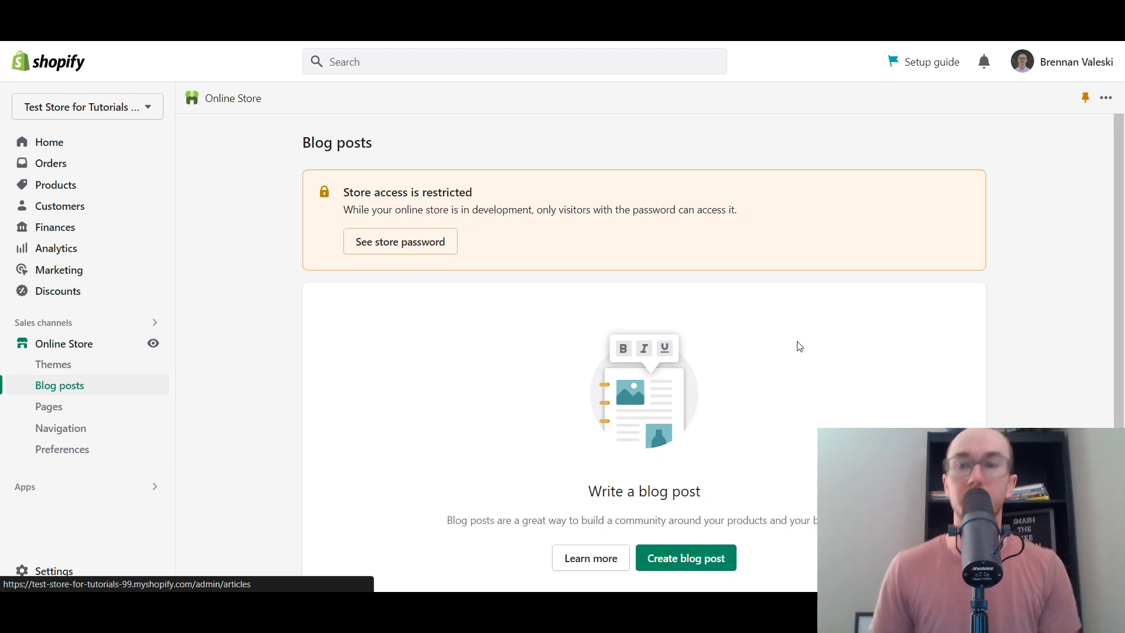
pyautogui.moveTo(1120, 393); pyautogui.dragTo(1120, 427)
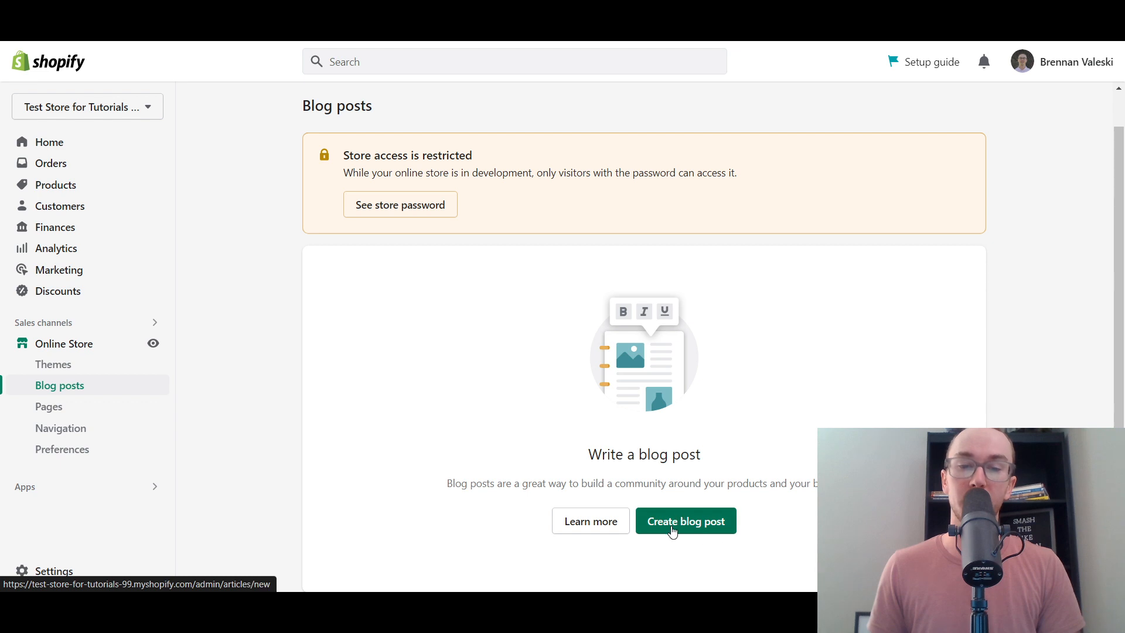
# - Start a new blank blog post from the Create blog post button
pyautogui.click(651, 537)
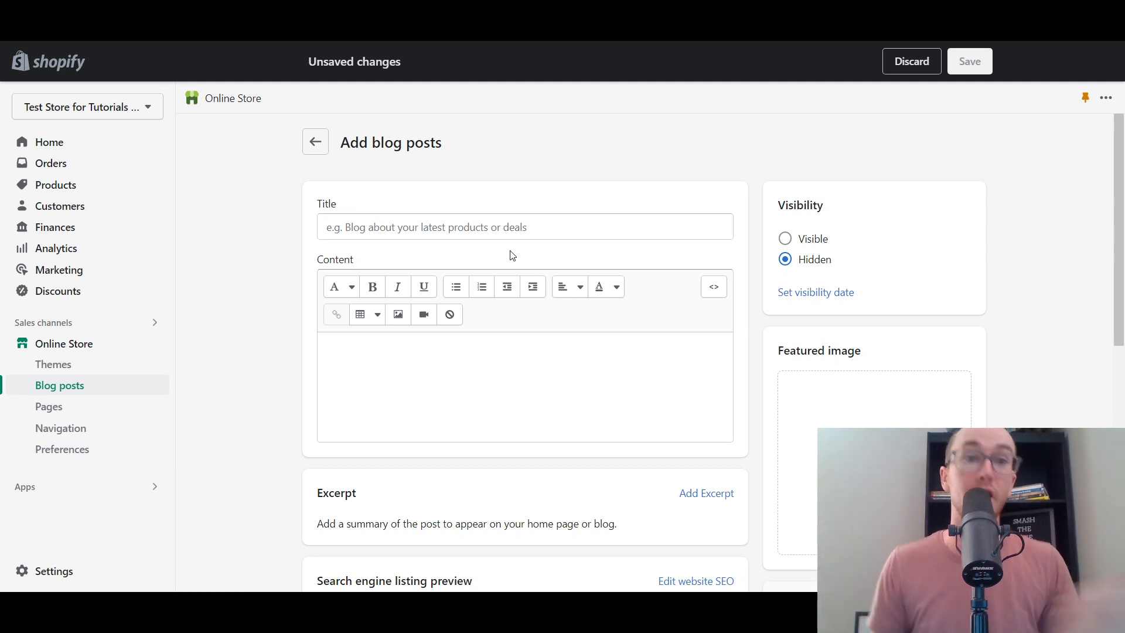
# - Scroll through the empty Add blog posts editor to review its fields
pyautogui.scroll(-3, 1119, 350)
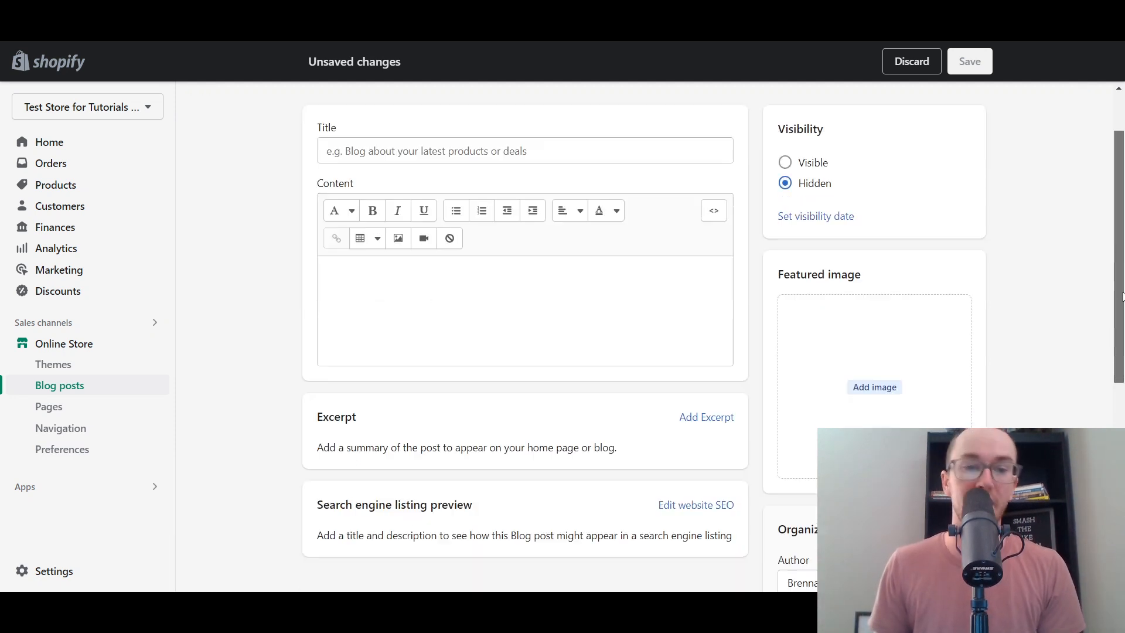
pyautogui.scroll(3, 659, 446)
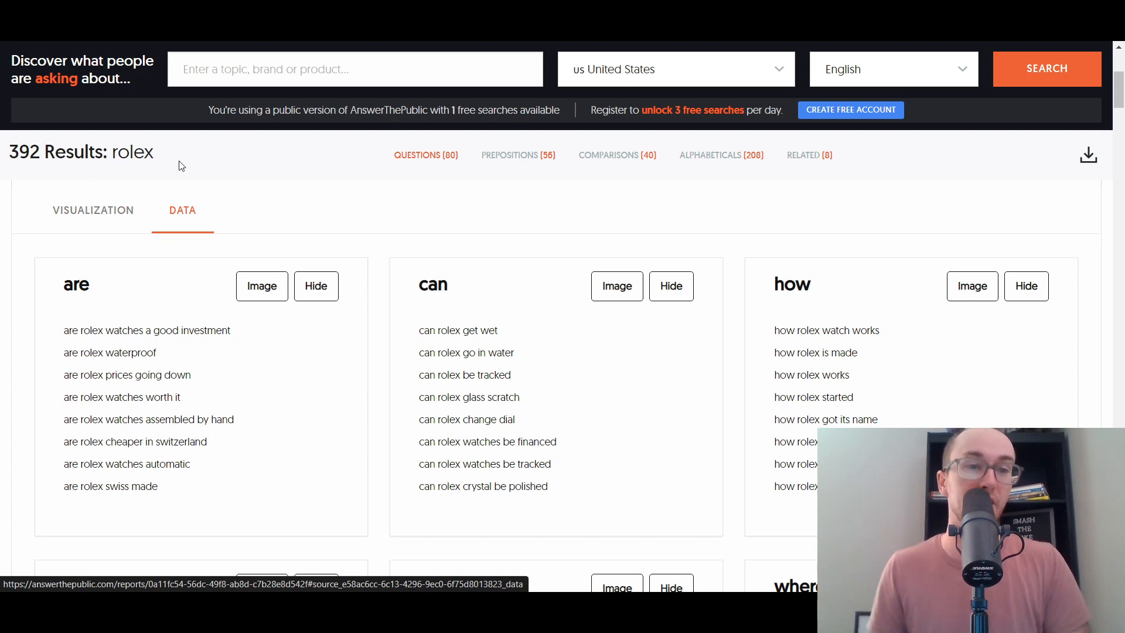
# - View the rolex questions as the question wheel visualization
pyautogui.scroll(5, 293, 258)
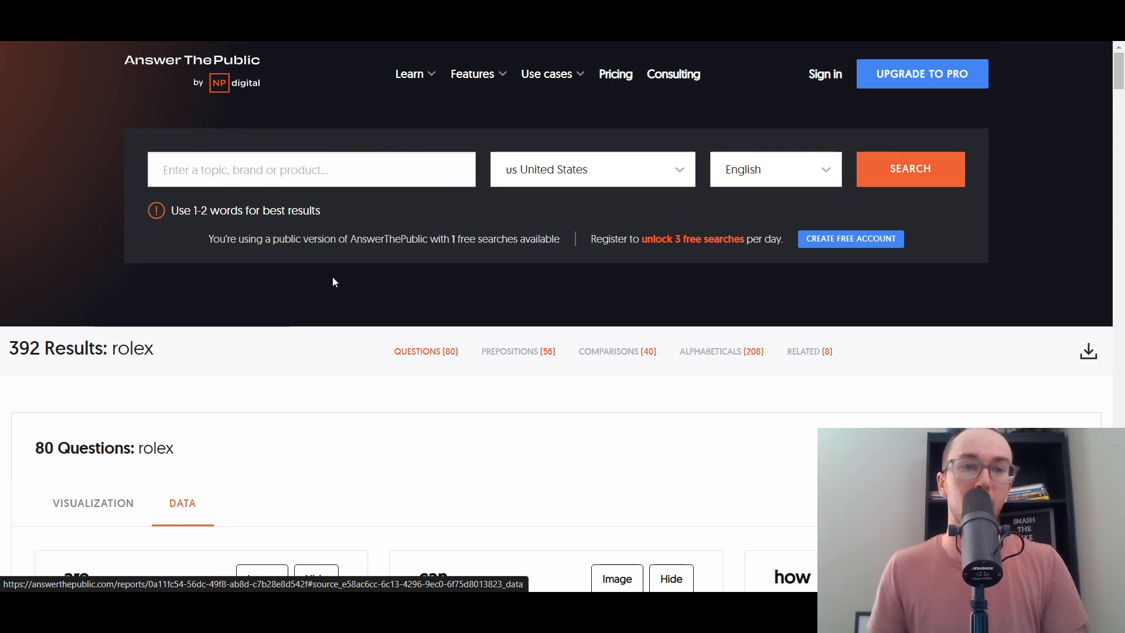
pyautogui.scroll(-6, 333, 281)
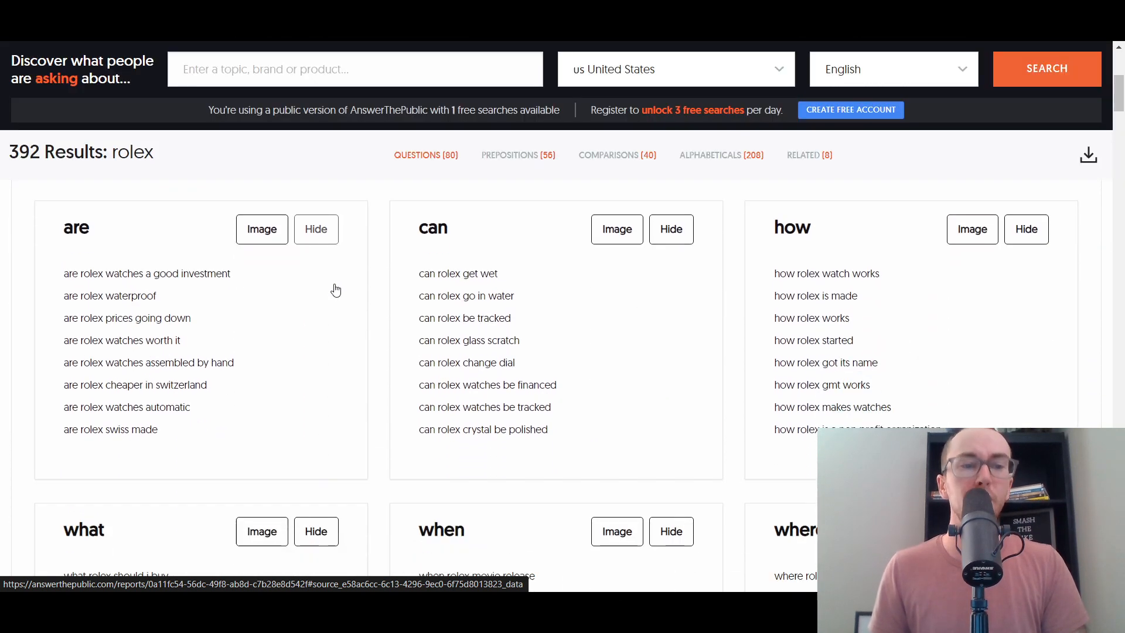
pyautogui.scroll(3, 165, 258)
pyautogui.click(88, 287)
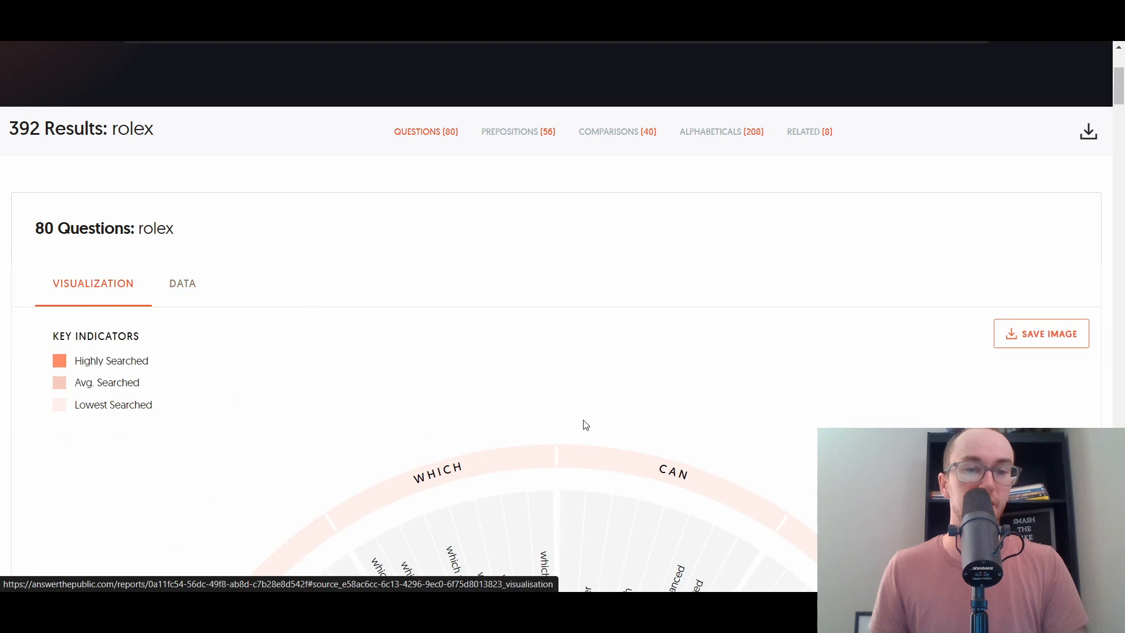
pyautogui.scroll(-4, 525, 372)
pyautogui.scroll(4, 235, 399)
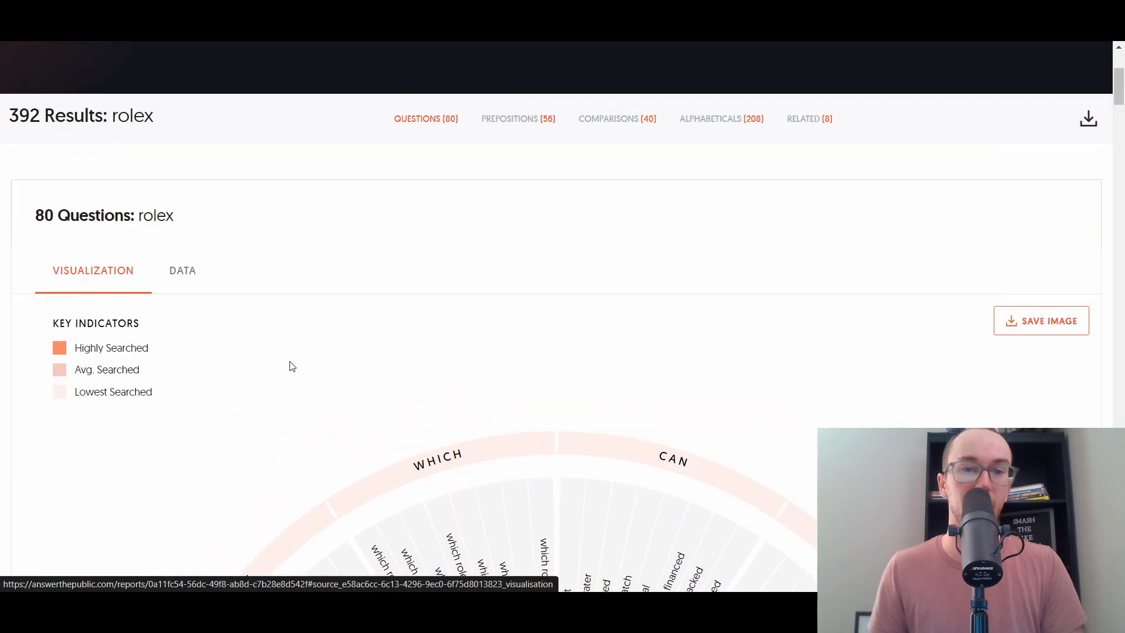
# - Return to the Data lists and copy the question 'can rolex get wet'
pyautogui.click(183, 286)
pyautogui.scroll(-3, 389, 304)
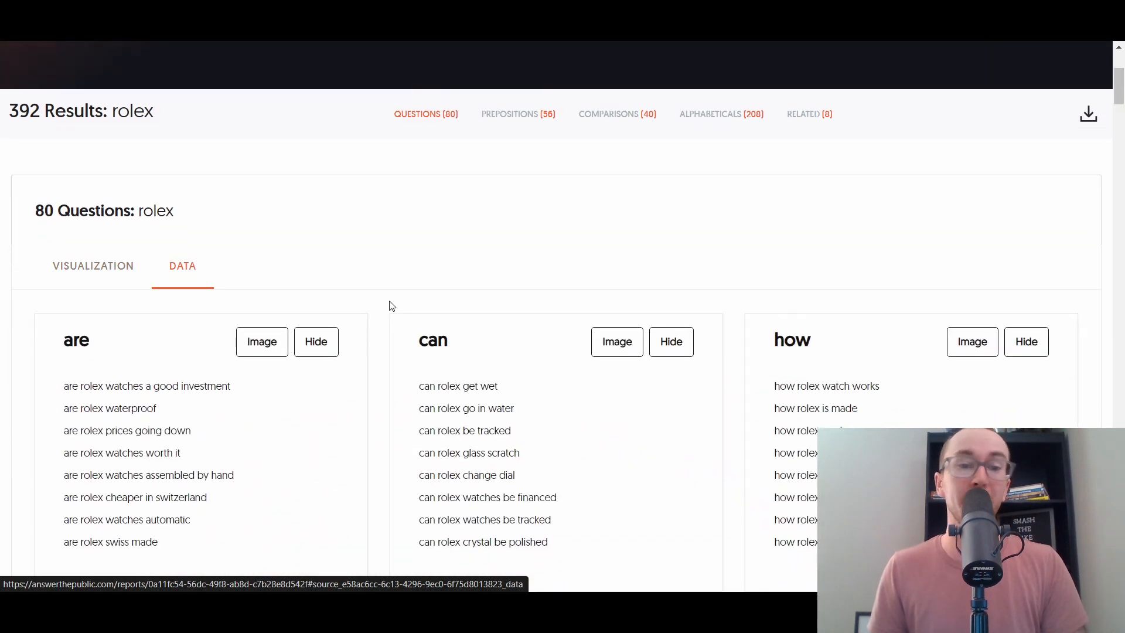
pyautogui.scroll(2, 385, 308)
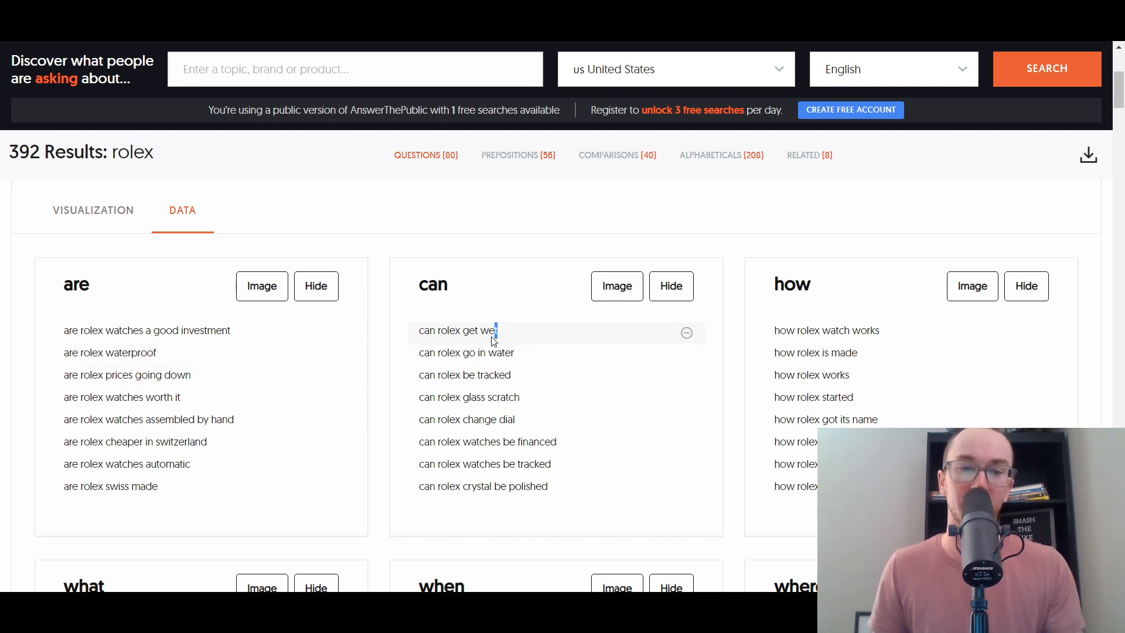
pyautogui.moveTo(494, 341); pyautogui.dragTo(422, 333)
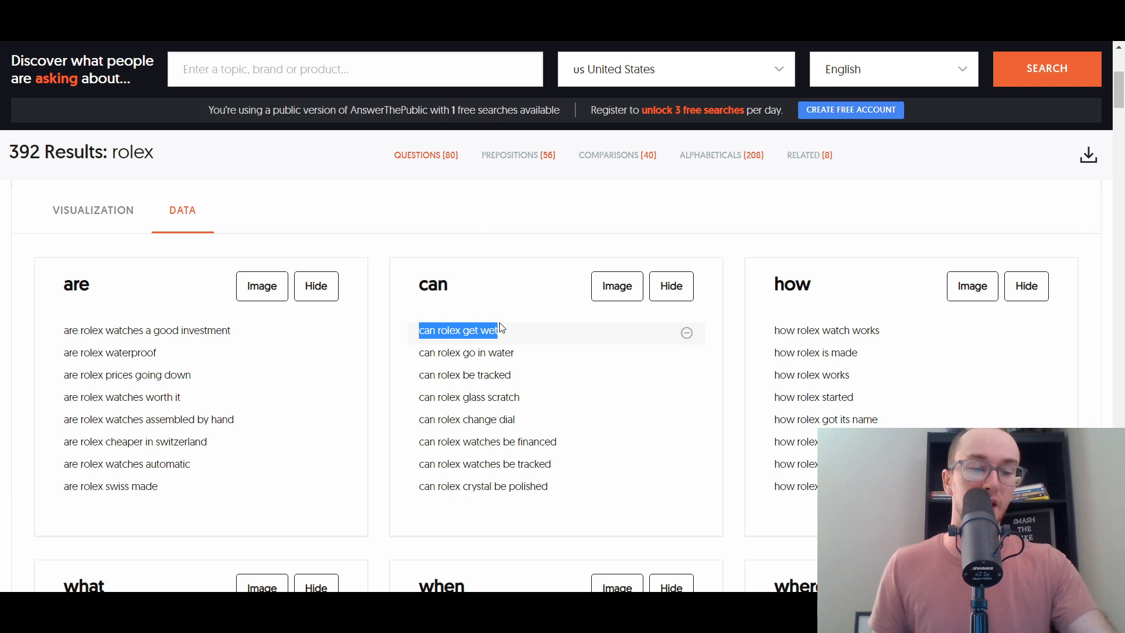
pyautogui.click(503, 312)
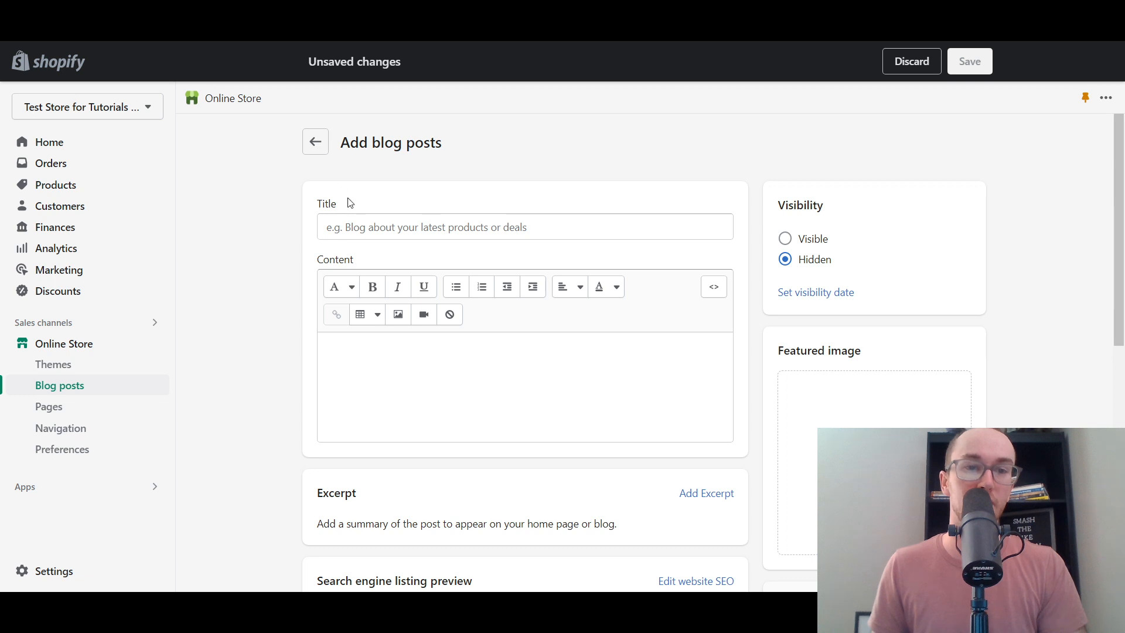
# - Paste the copied question as the title and edit it to 'Can a Rolex Get Wet?'
pyautogui.click(359, 228)
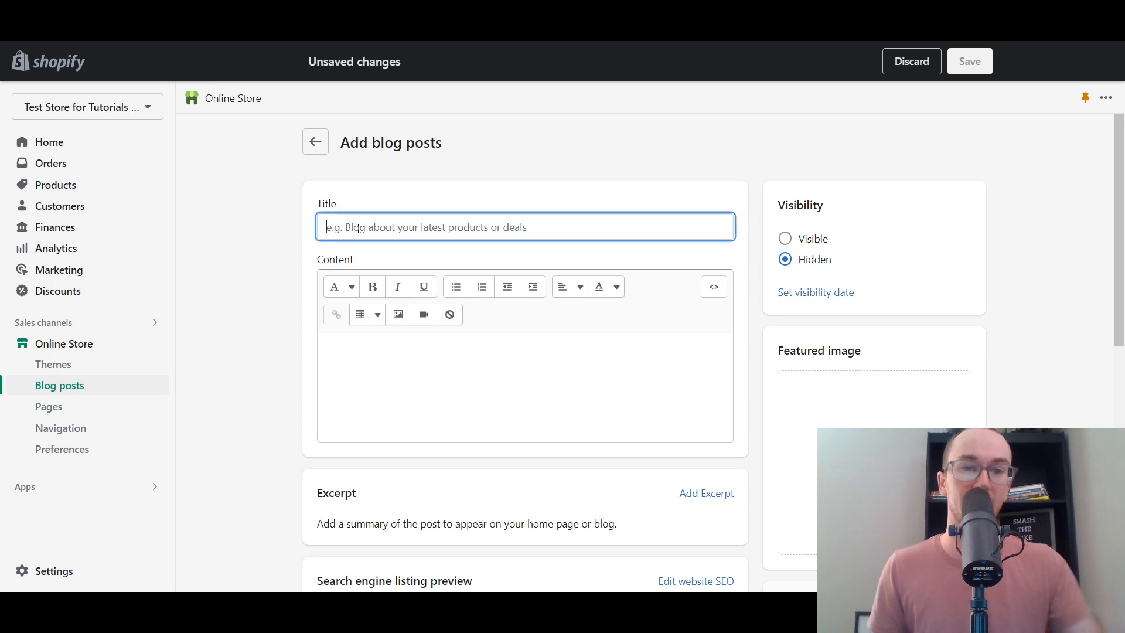
pyautogui.write('can rolex get wet')
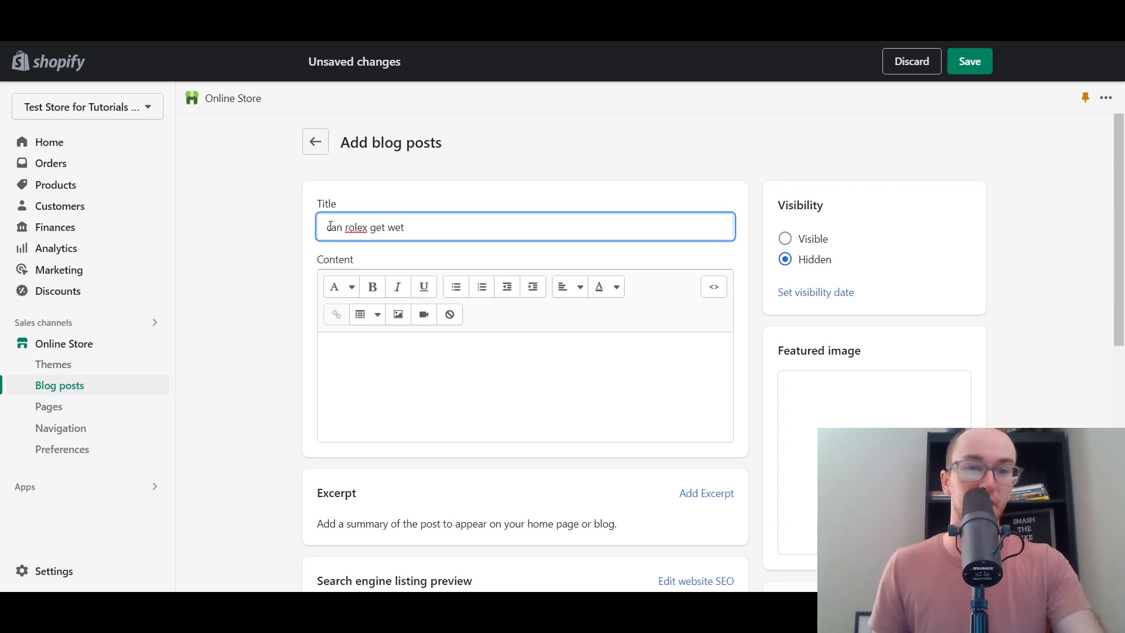
pyautogui.write('C')
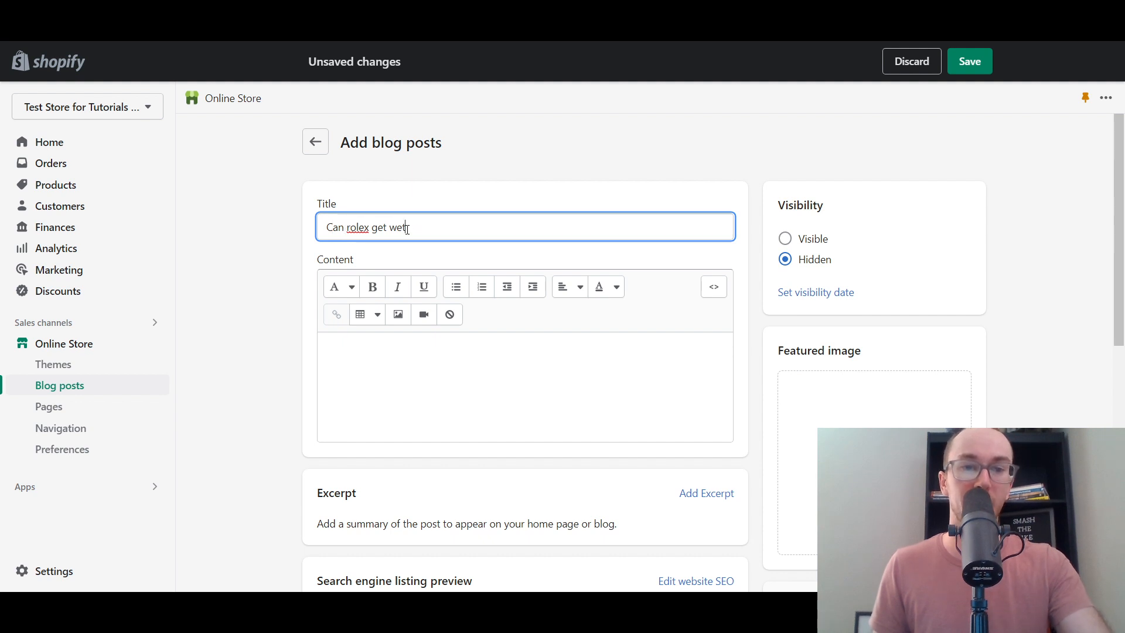
pyautogui.write('?')
pyautogui.click(444, 256)
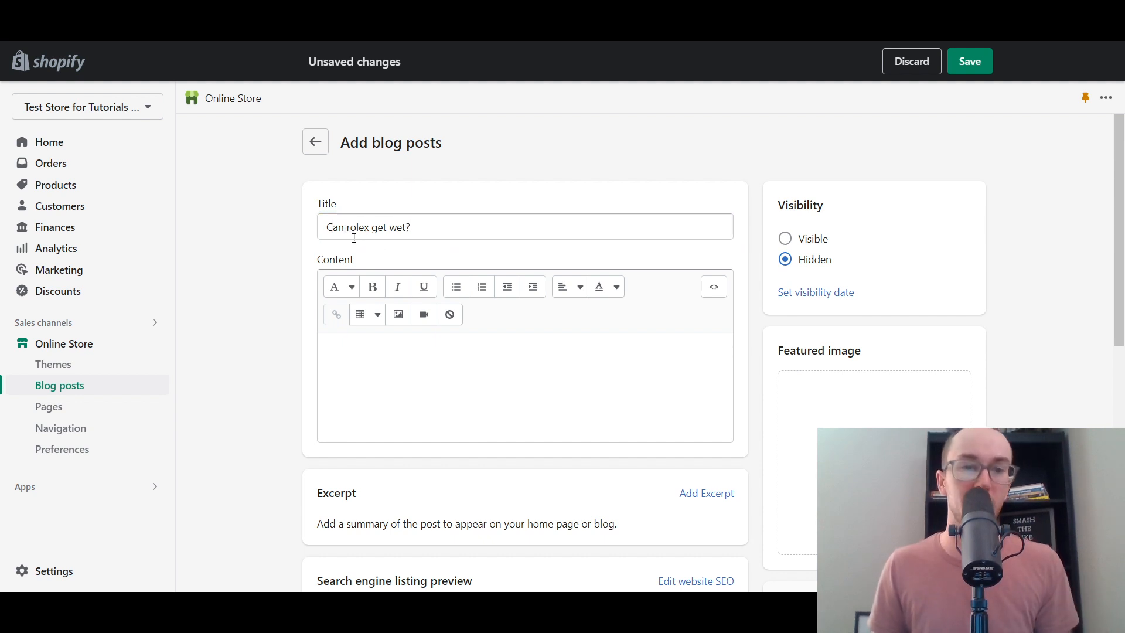
pyautogui.moveTo(350, 230); pyautogui.dragTo(346, 228)
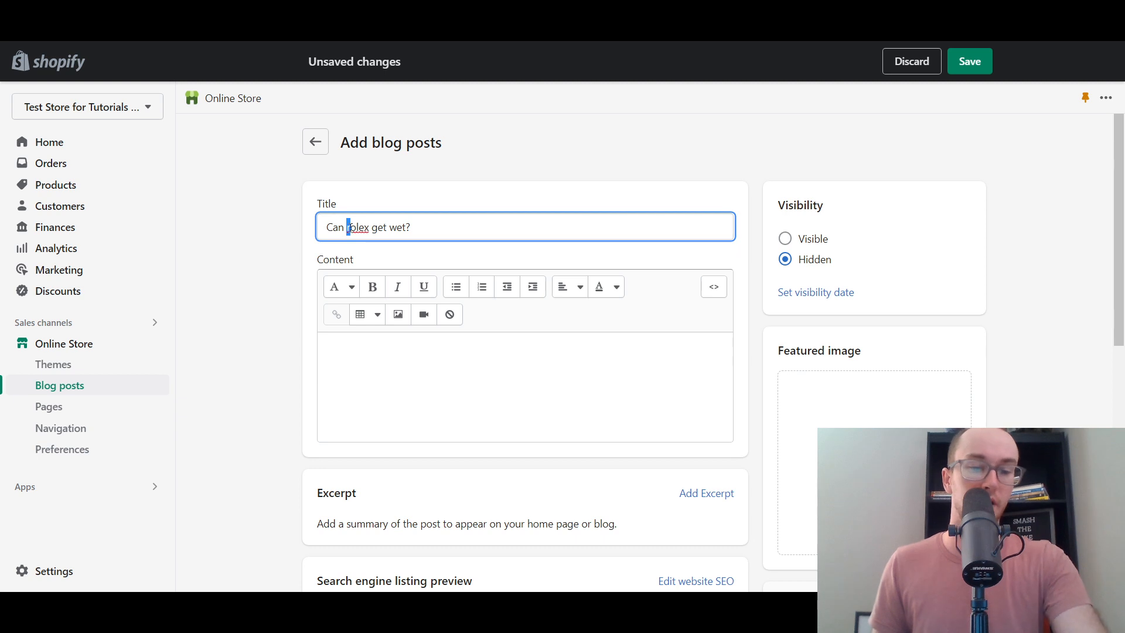
pyautogui.write('R')
pyautogui.write('a ')
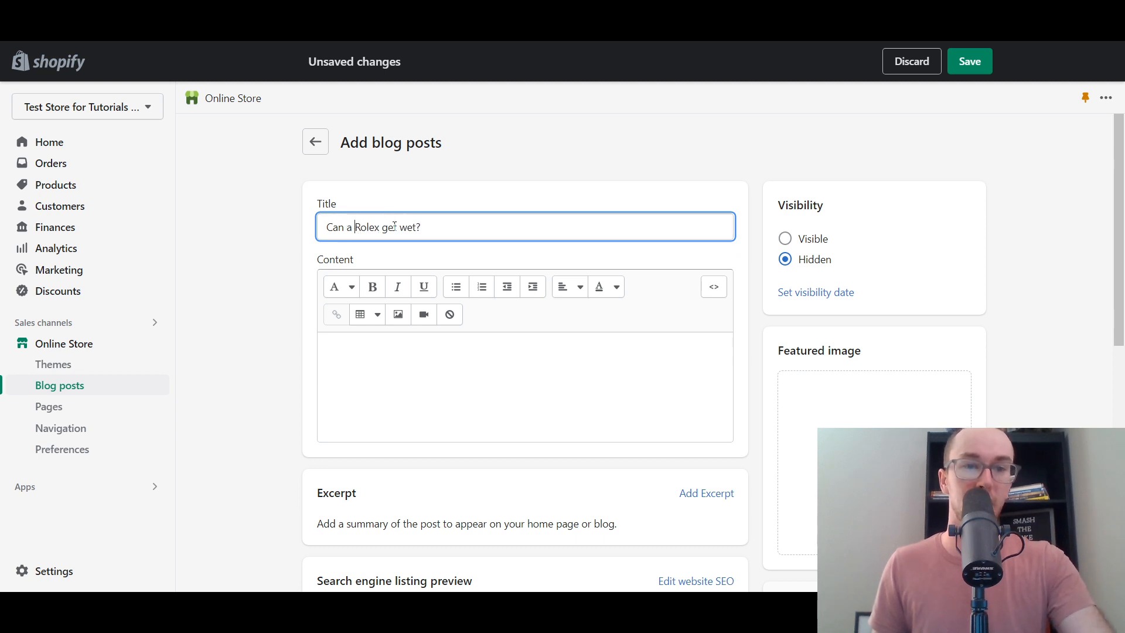
pyautogui.write('G')
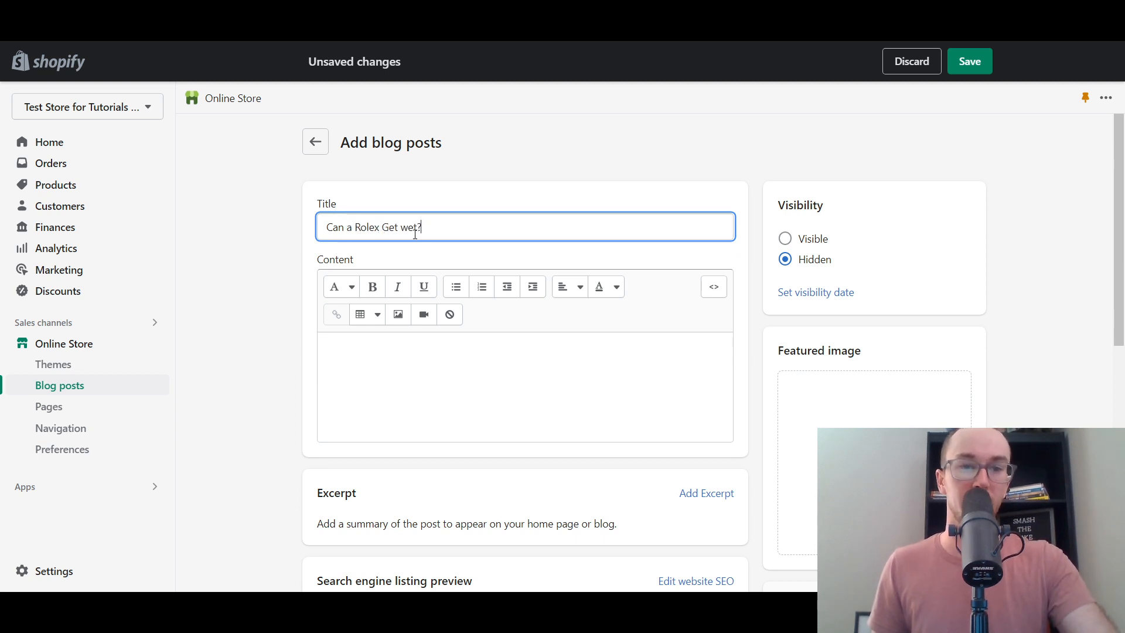
pyautogui.write('W')
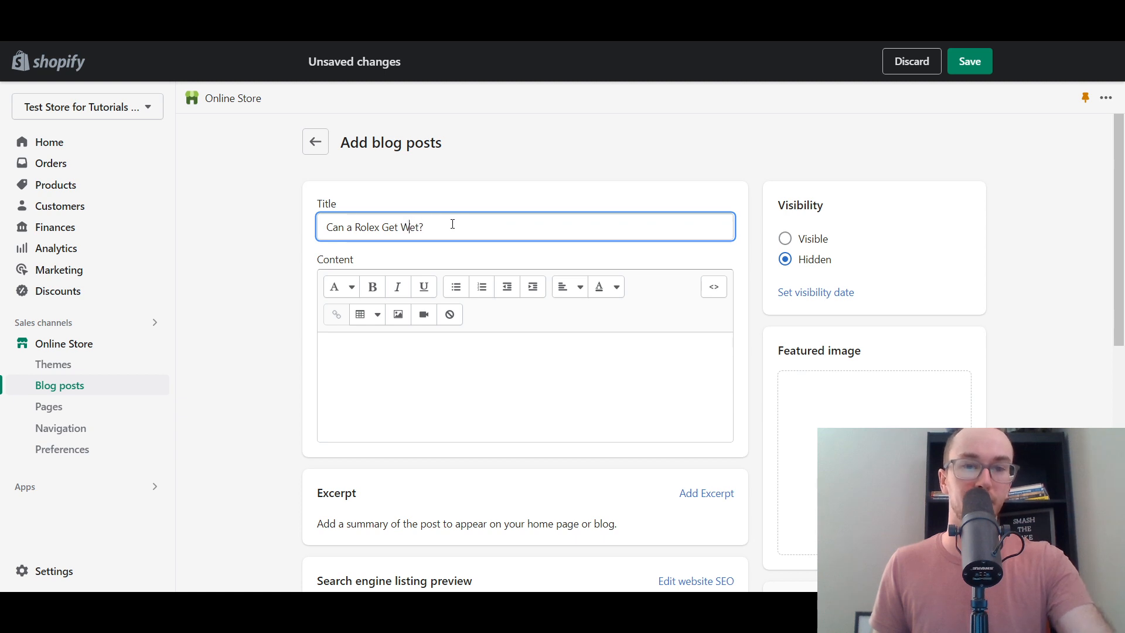
pyautogui.click(460, 265)
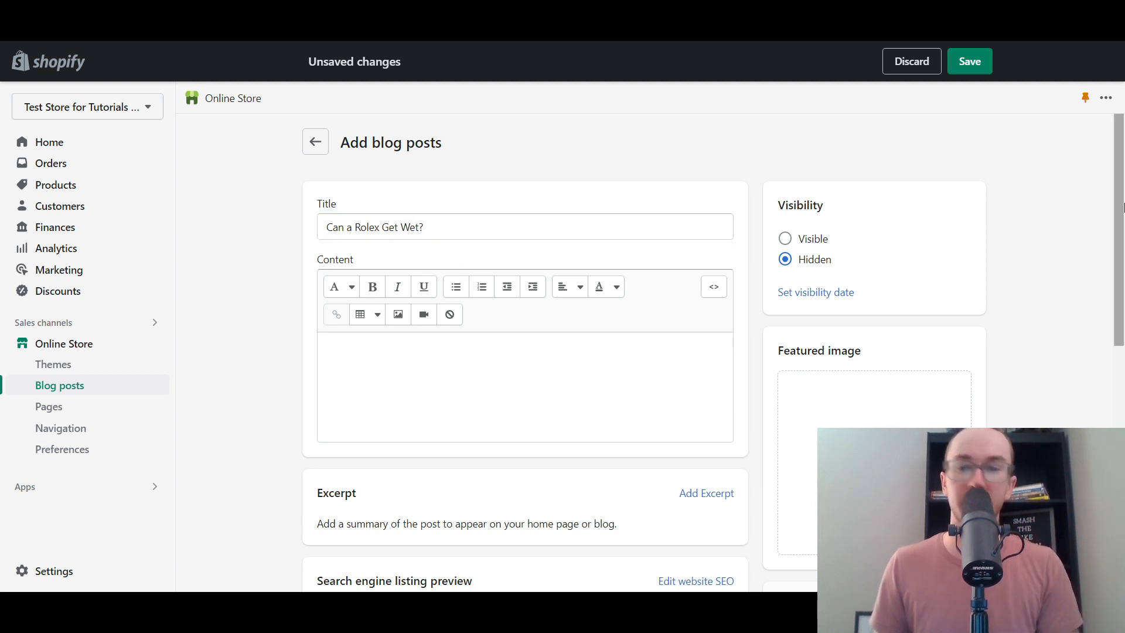
pyautogui.scroll(-1, 499, 249)
pyautogui.scroll(1, 352, 255)
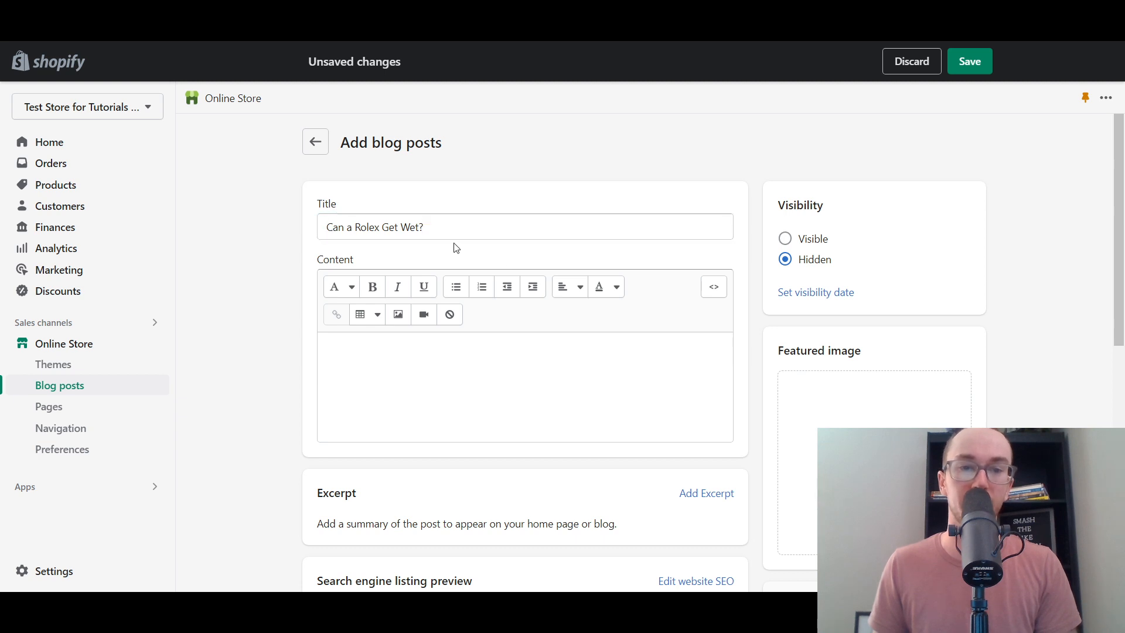
pyautogui.scroll(-1, 1121, 244)
pyautogui.scroll(1, 1121, 243)
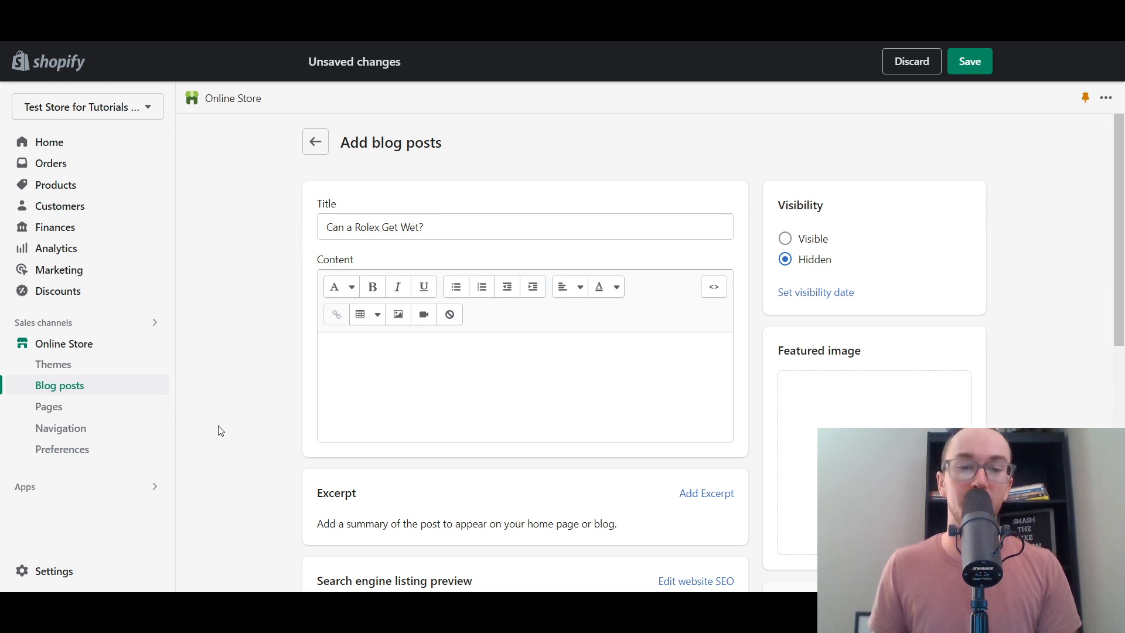
pyautogui.scroll(-5, 221, 425)
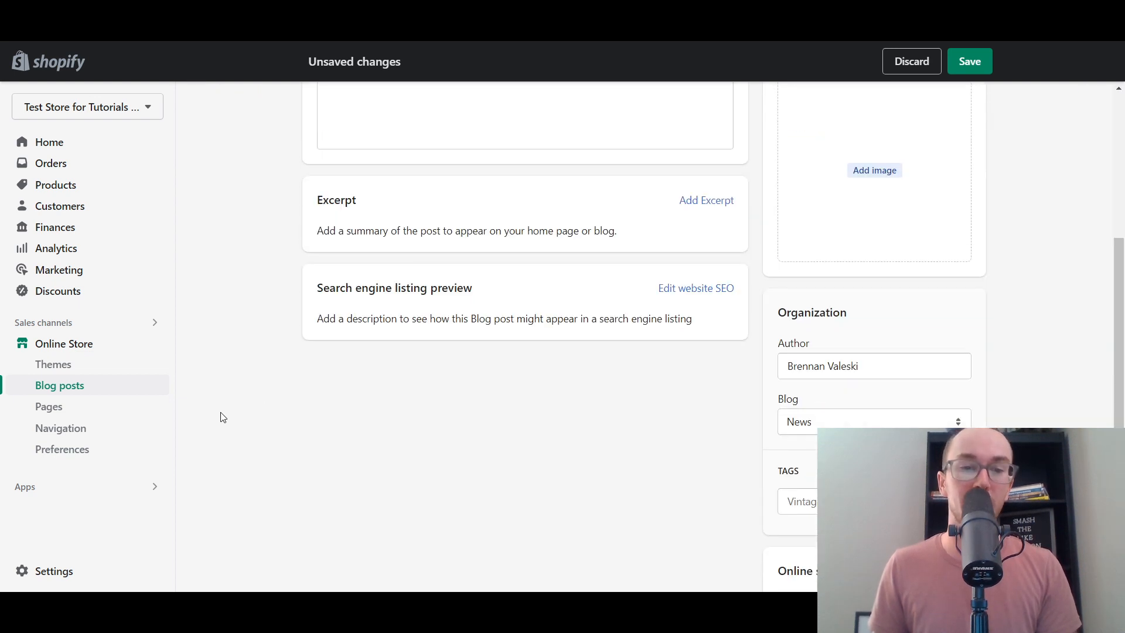
# - Expand the Edit website SEO fields to review the search engine listing
pyautogui.click(692, 290)
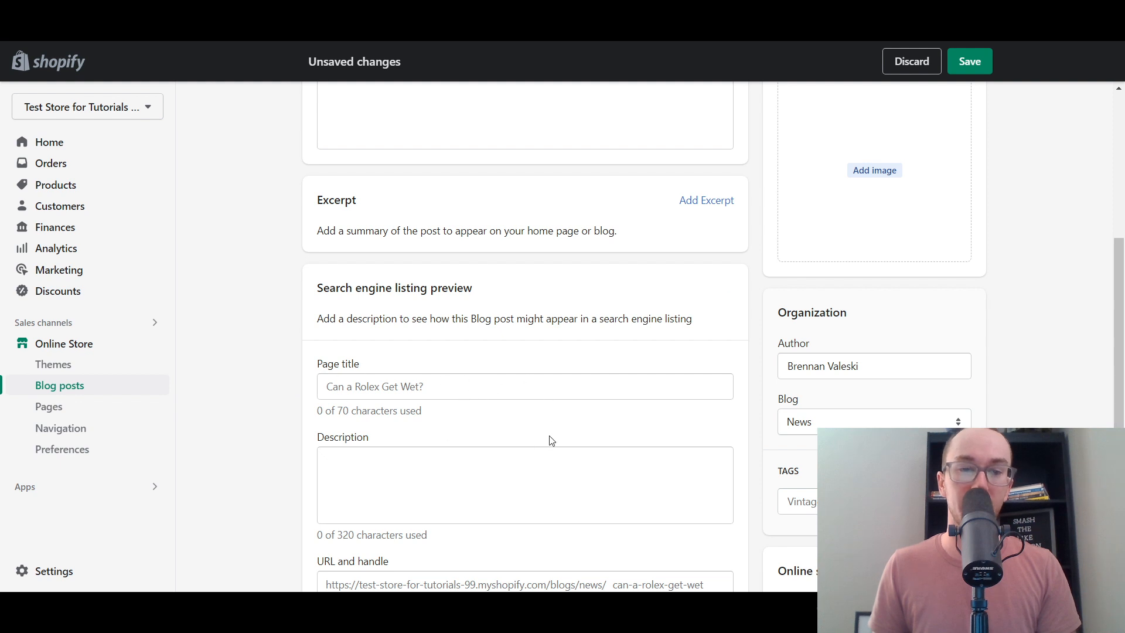
pyautogui.scroll(-2, 549, 440)
pyautogui.scroll(8, 510, 441)
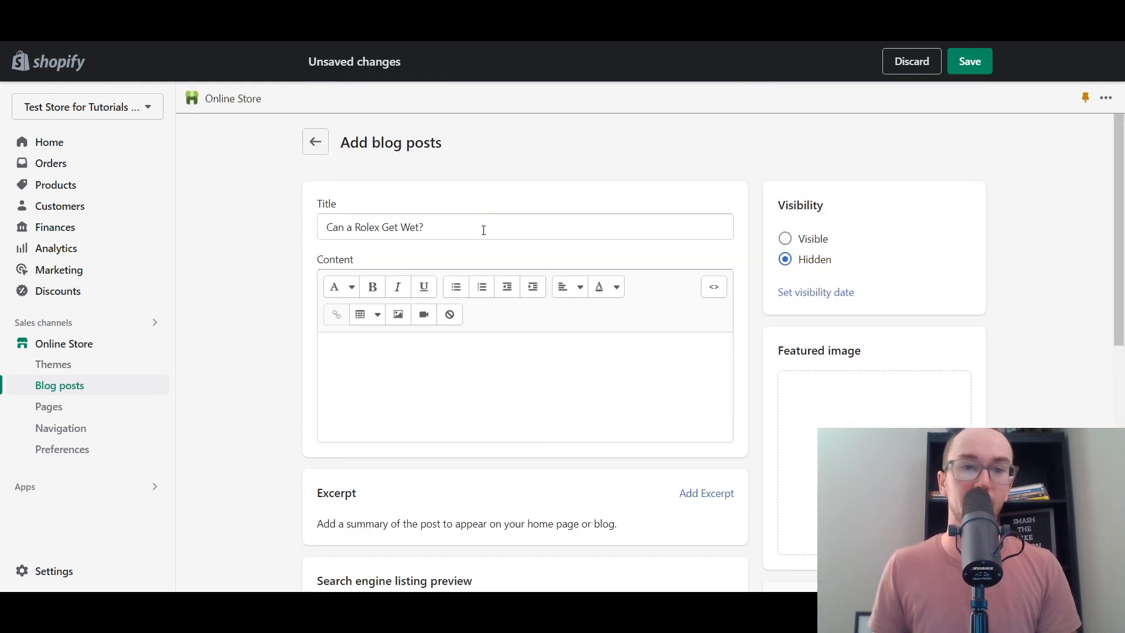
# - Save the post 'Can a Rolex Get Wet?' with visibility still Hidden
pyautogui.click(484, 229)
pyautogui.click(664, 203)
pyautogui.click(977, 65)
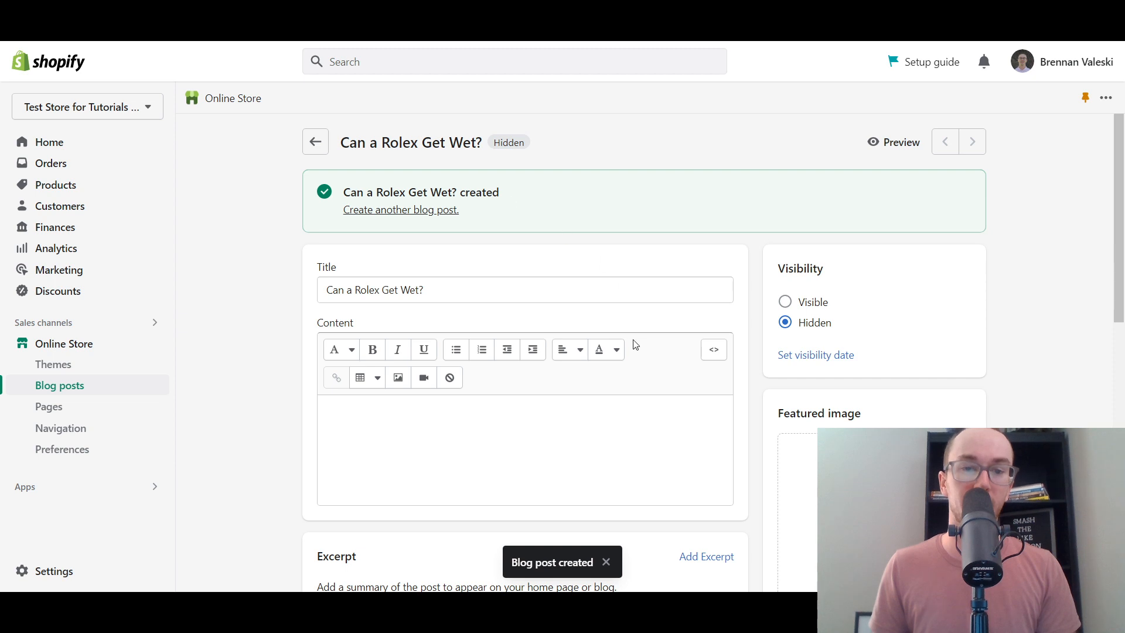
pyautogui.scroll(-1, 651, 282)
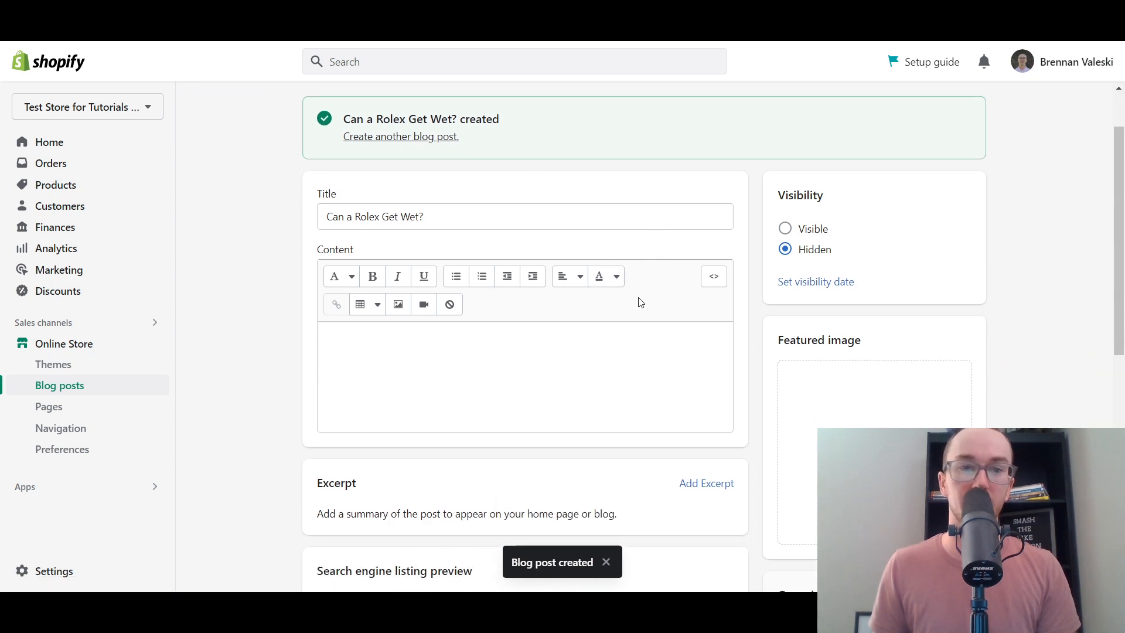
pyautogui.scroll(1, 641, 302)
pyautogui.scroll(-1, 615, 324)
pyautogui.scroll(1, 743, 314)
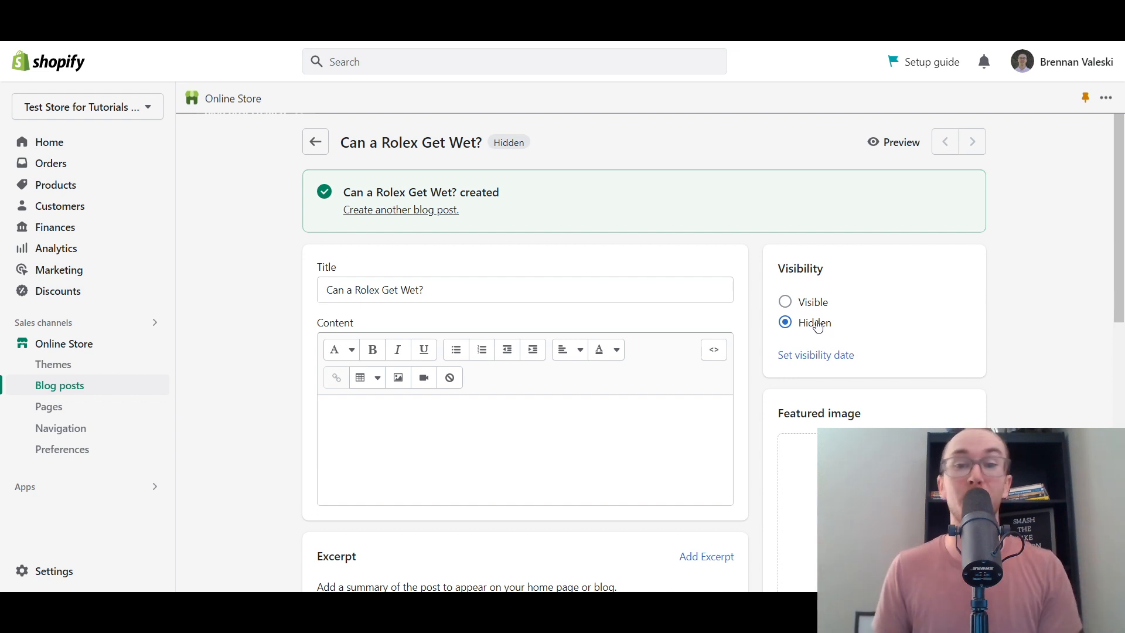
# - Set the post's visibility to Visible and save it
pyautogui.click(809, 309)
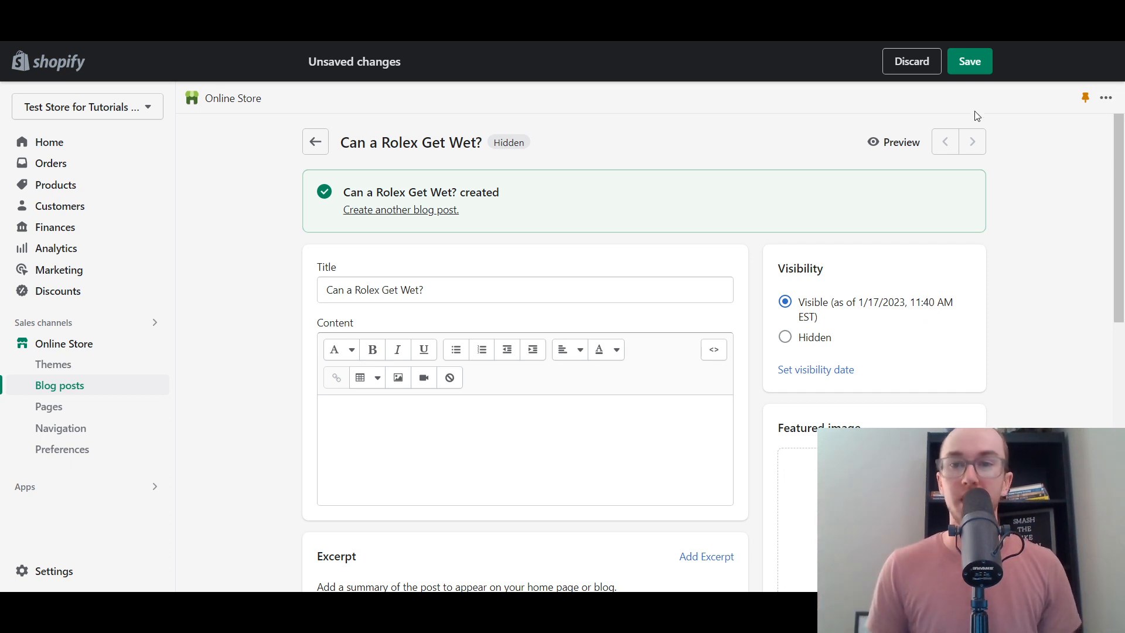
pyautogui.click(969, 62)
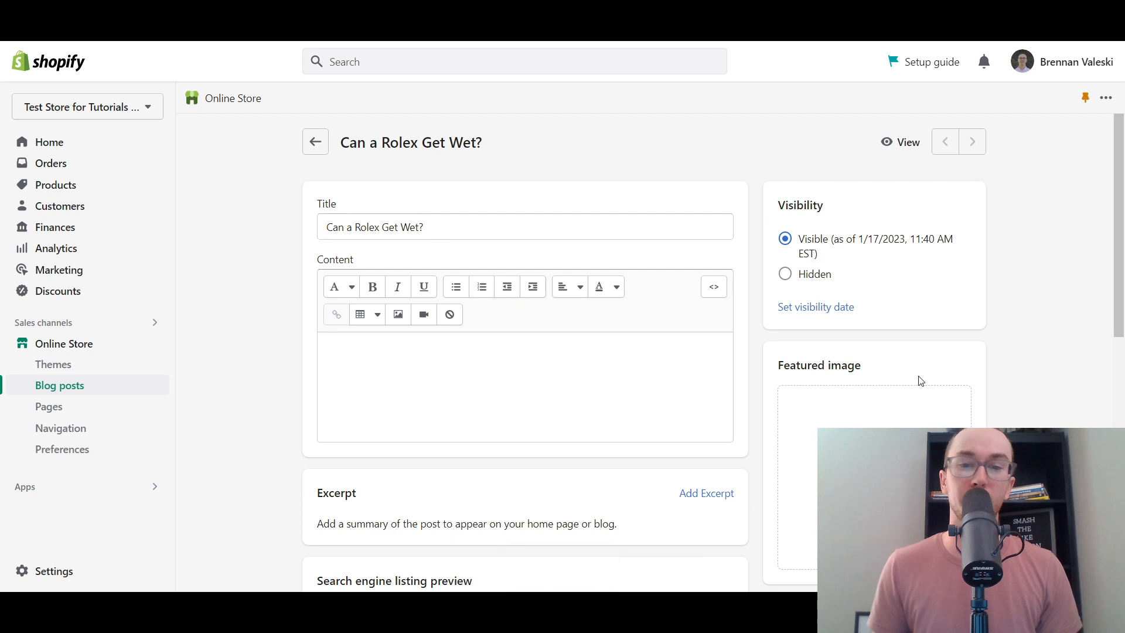
pyautogui.scroll(-1, 920, 381)
pyautogui.scroll(1, 1038, 427)
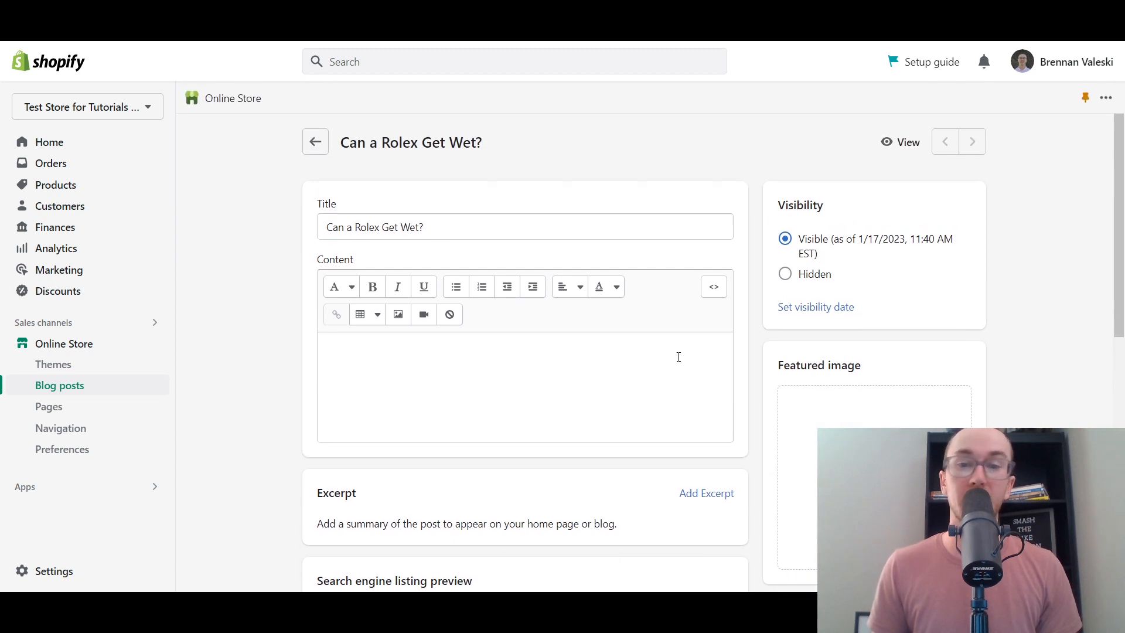
pyautogui.moveTo(1117, 293)
pyautogui.mouseDown()
pyautogui.moveTo(1106, 418)
pyautogui.moveTo(1114, 278)
pyautogui.mouseUp()
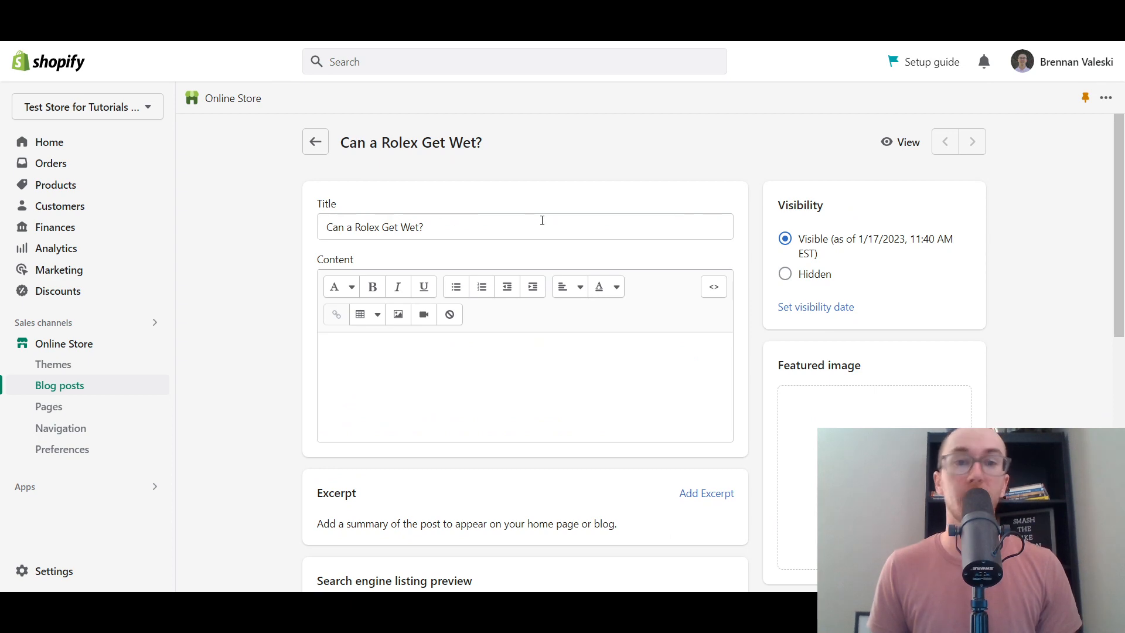
# - Revisit the 80 rolex questions in AnswerThePublic's data lists
pyautogui.click(364, 11)
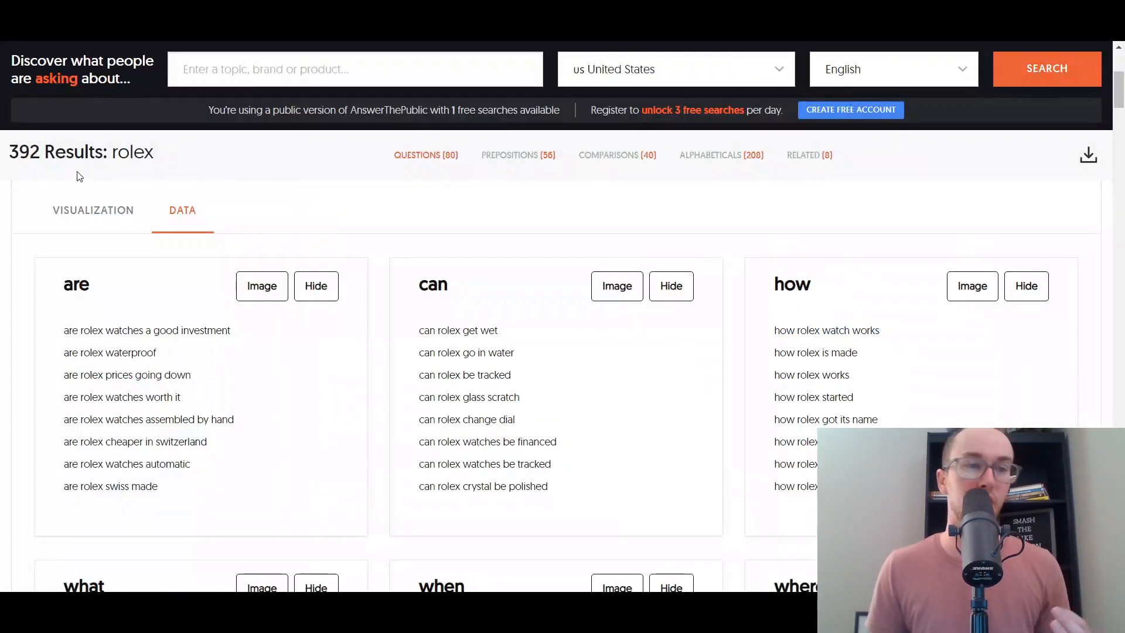
pyautogui.scroll(4, 317, 233)
pyautogui.scroll(-2, 317, 230)
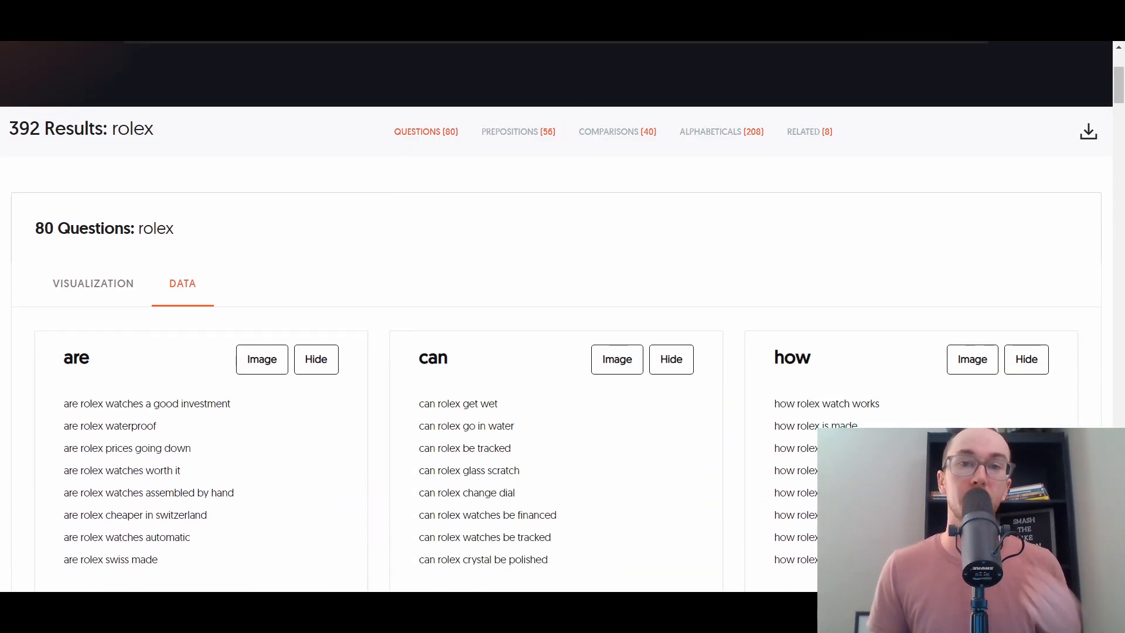
pyautogui.click(376, 11)
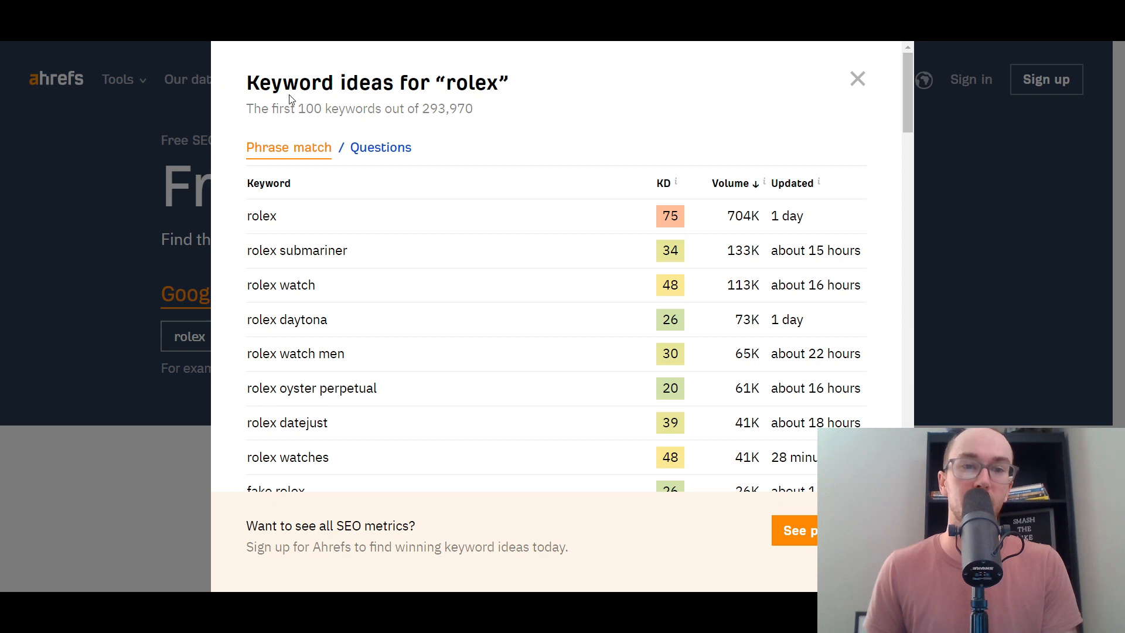
# - Filter the Ahrefs rolex keyword ideas to Questions (50 of 18,194)
pyautogui.click(377, 150)
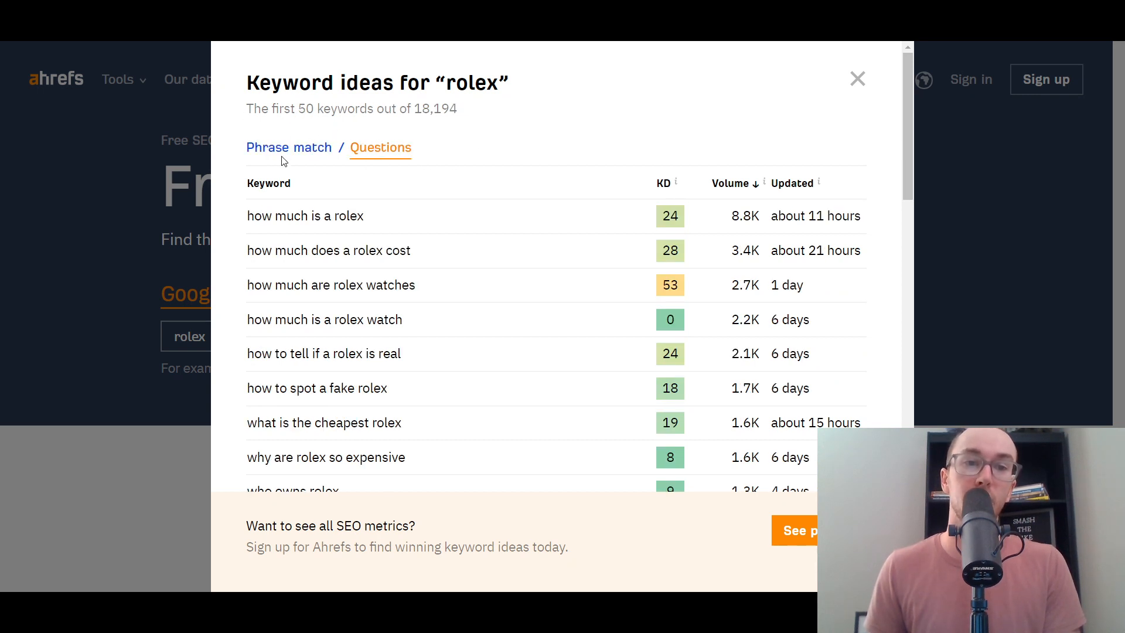
pyautogui.click(282, 154)
pyautogui.click(402, 151)
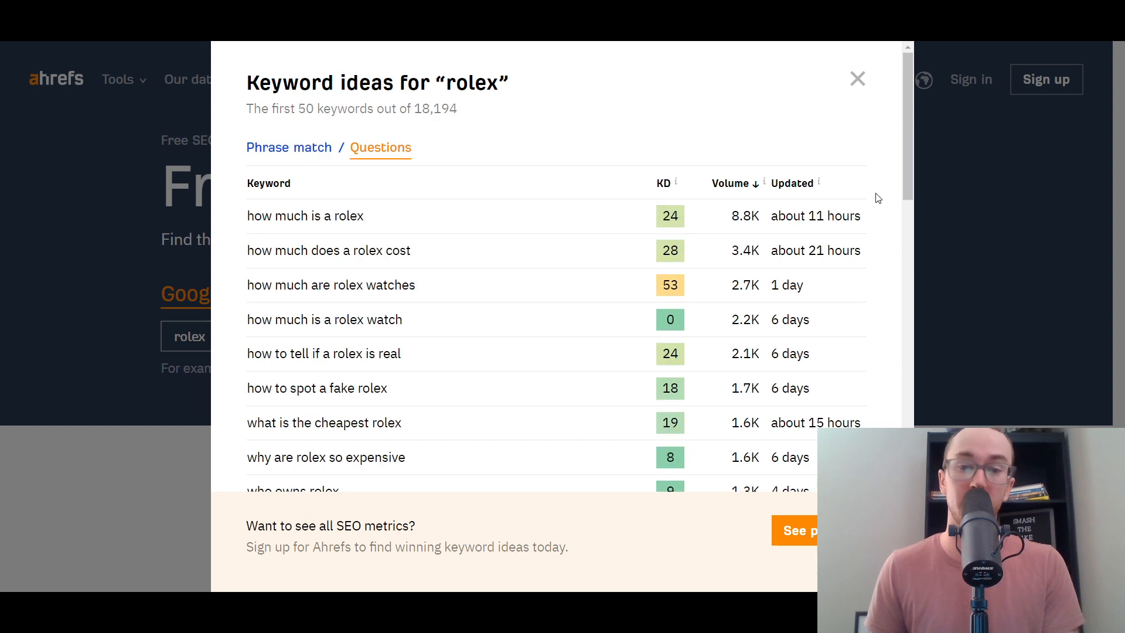
pyautogui.moveTo(909, 164)
pyautogui.mouseDown()
pyautogui.moveTo(913, 202)
pyautogui.moveTo(913, 186)
pyautogui.mouseUp()
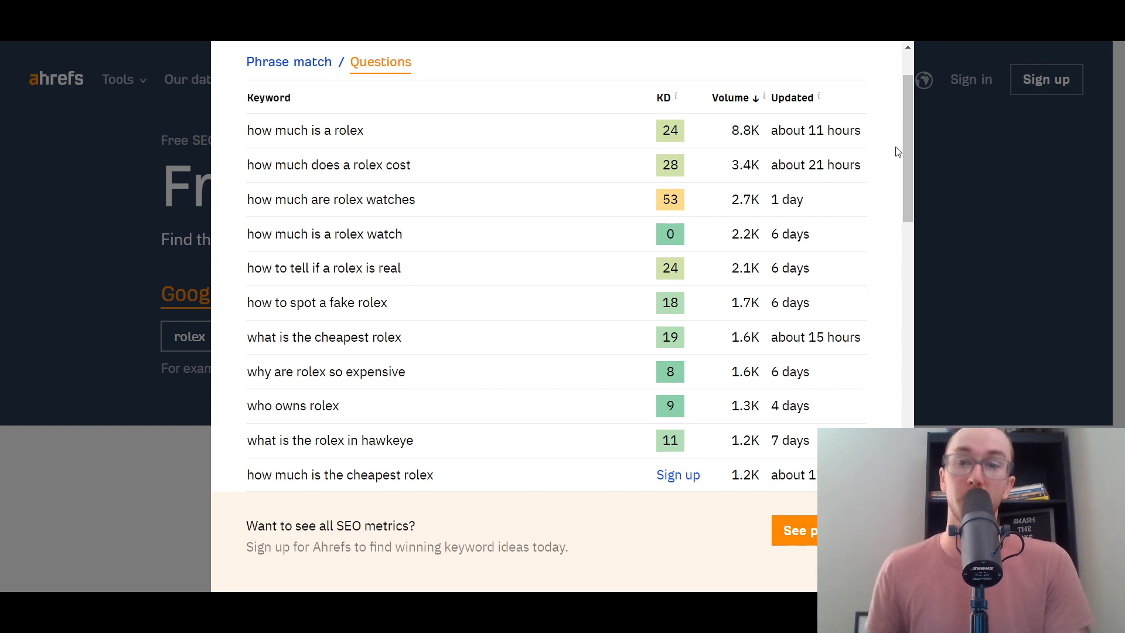
pyautogui.scroll(-1, 908, 156)
pyautogui.scroll(1, 908, 156)
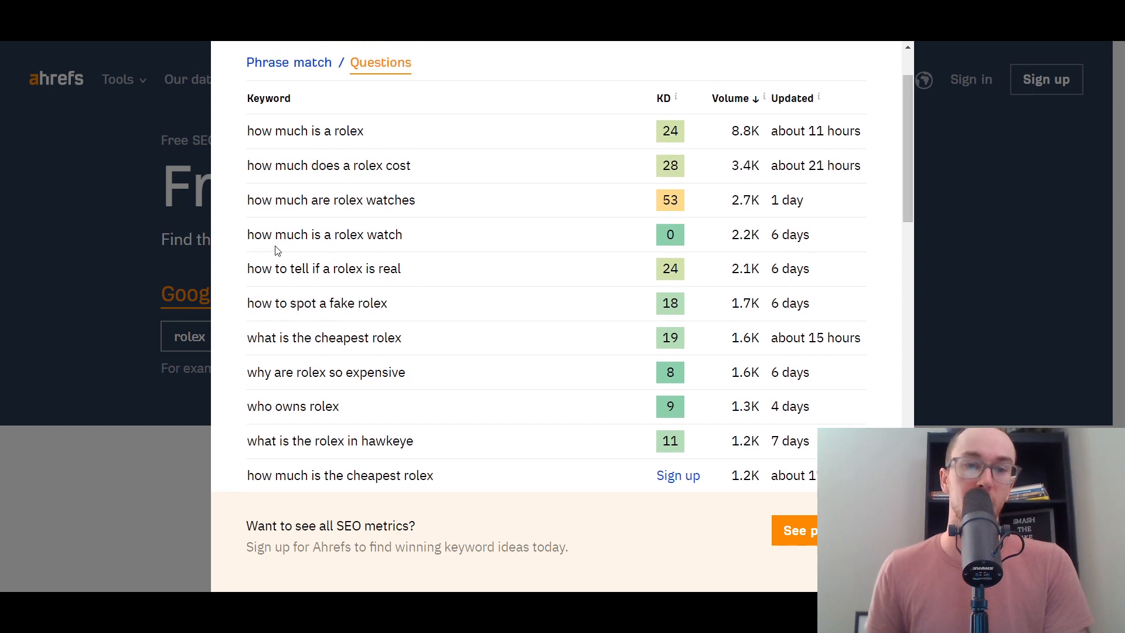
# - Highlight 'how much is a rolex watch', 'what is the cheapest rolex' and 'how to spot a fake rolex'
pyautogui.moveTo(262, 238); pyautogui.dragTo(415, 241)
pyautogui.click(516, 308)
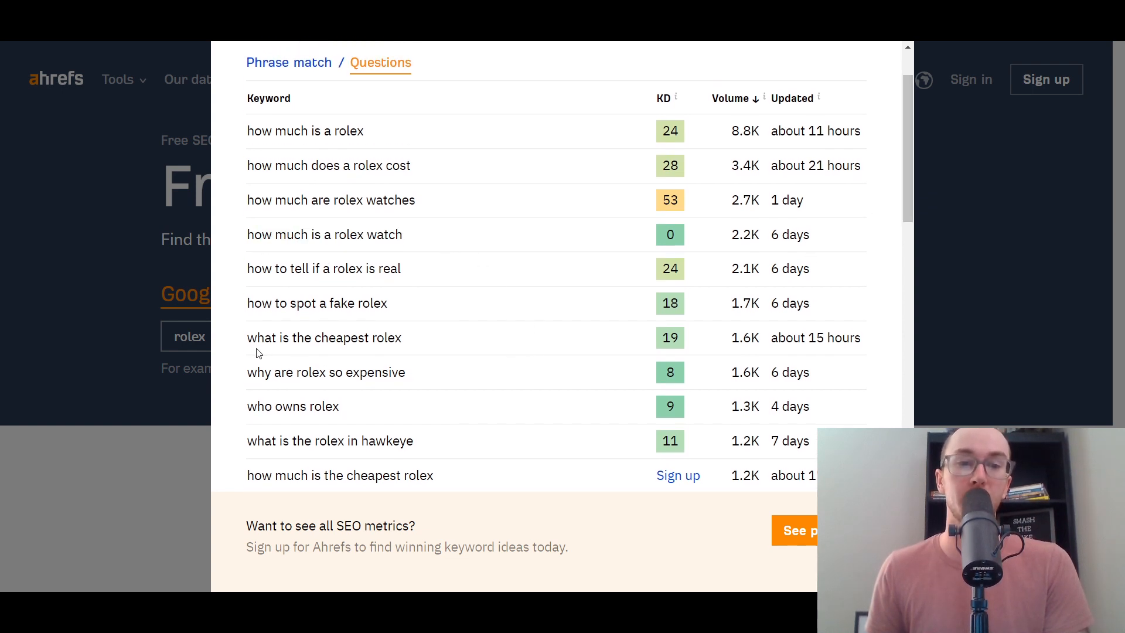
pyautogui.moveTo(276, 340); pyautogui.dragTo(470, 342)
pyautogui.click(485, 343)
pyautogui.moveTo(293, 305); pyautogui.dragTo(442, 312)
pyautogui.click(459, 317)
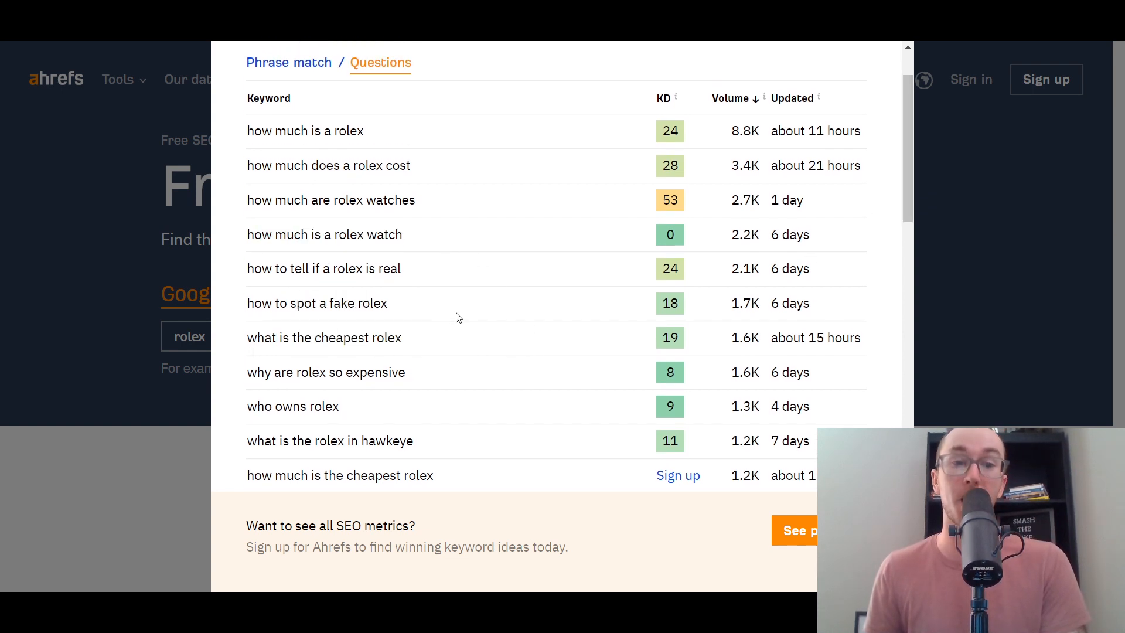
pyautogui.scroll(-3, 455, 354)
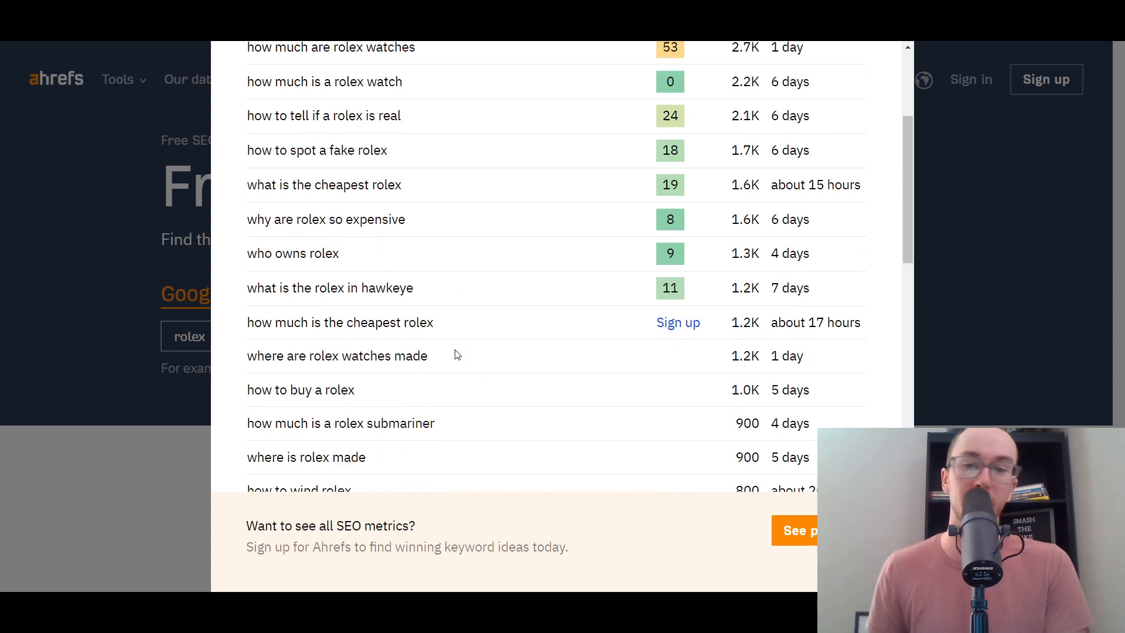
pyautogui.scroll(5, 455, 355)
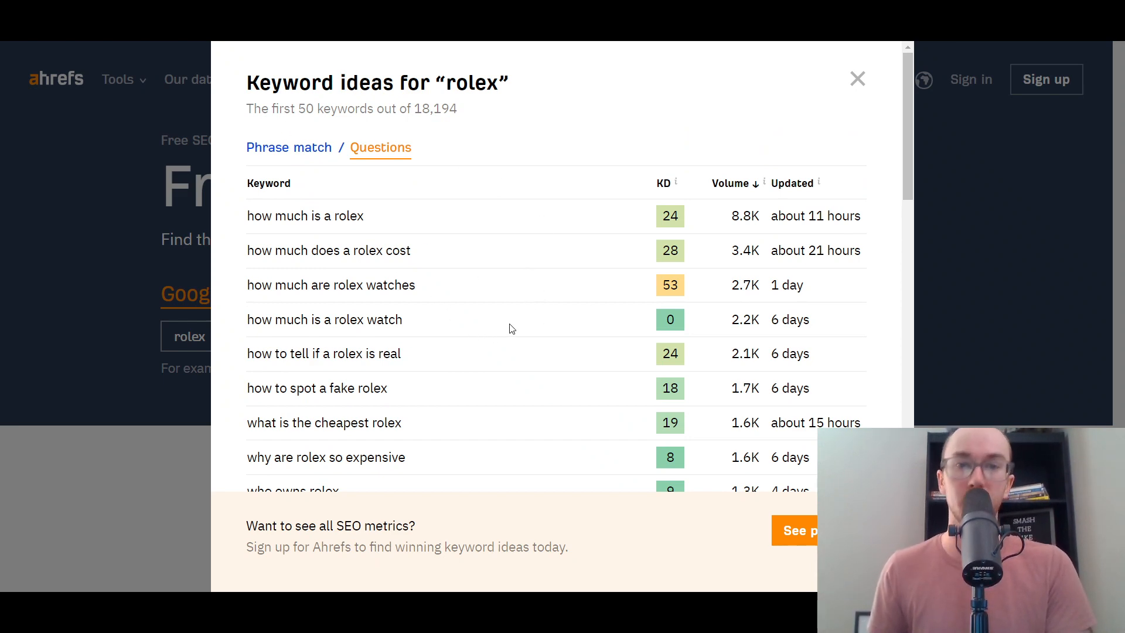
pyautogui.scroll(-3, 486, 327)
pyautogui.scroll(3, 485, 327)
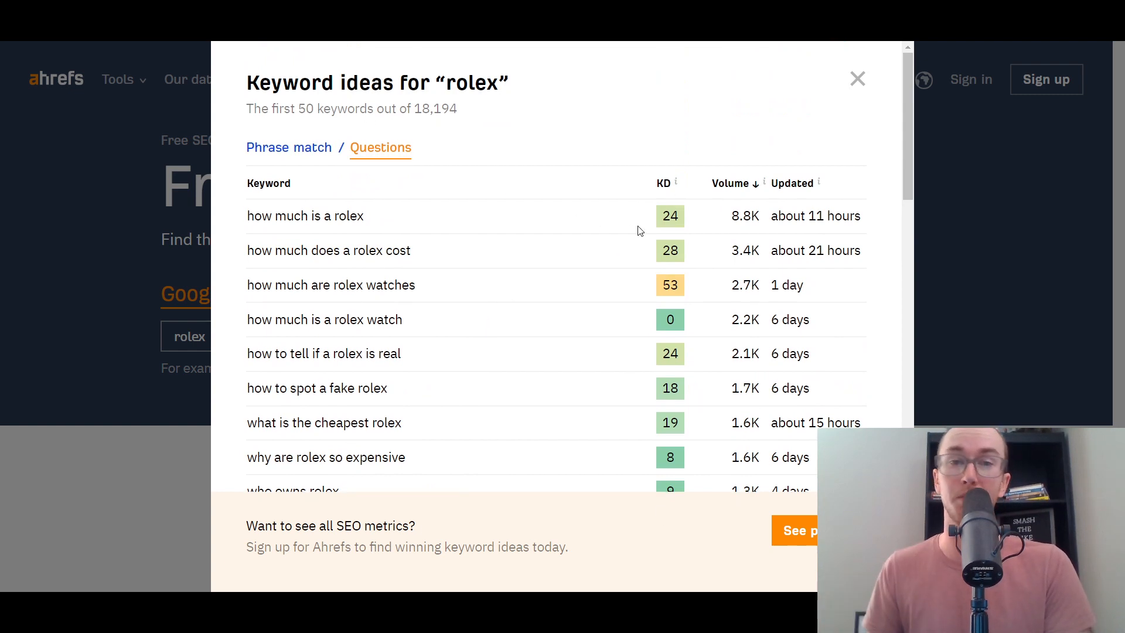
pyautogui.scroll(-1, 603, 257)
pyautogui.scroll(1, 745, 167)
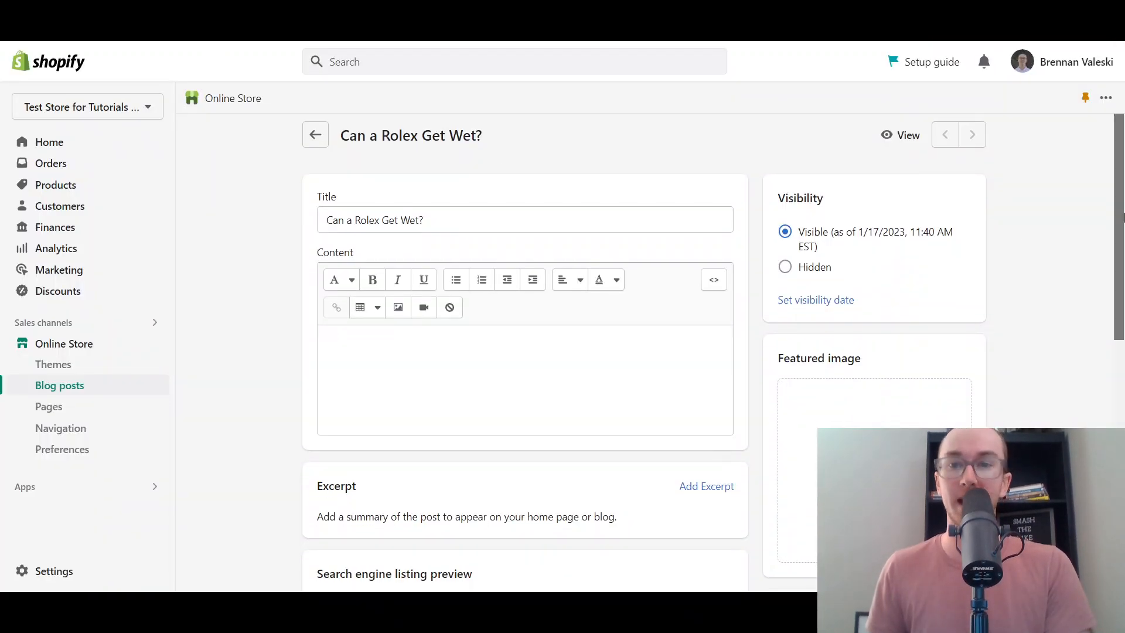
# - Set the post's first content line to a normal paragraph format
pyautogui.click(536, 382)
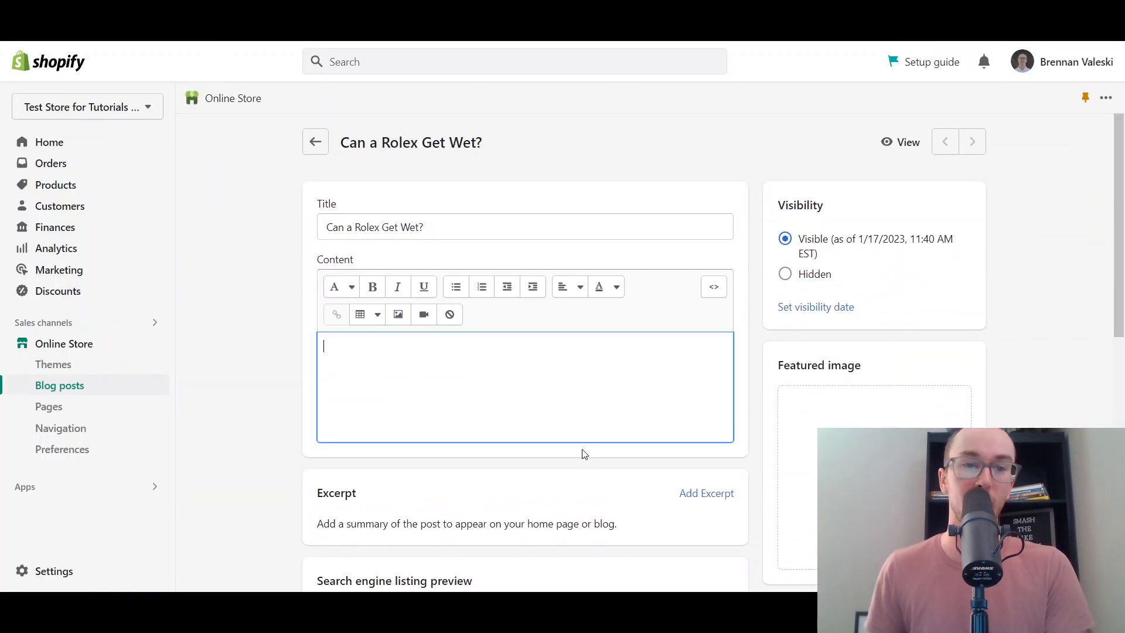
pyautogui.click(275, 351)
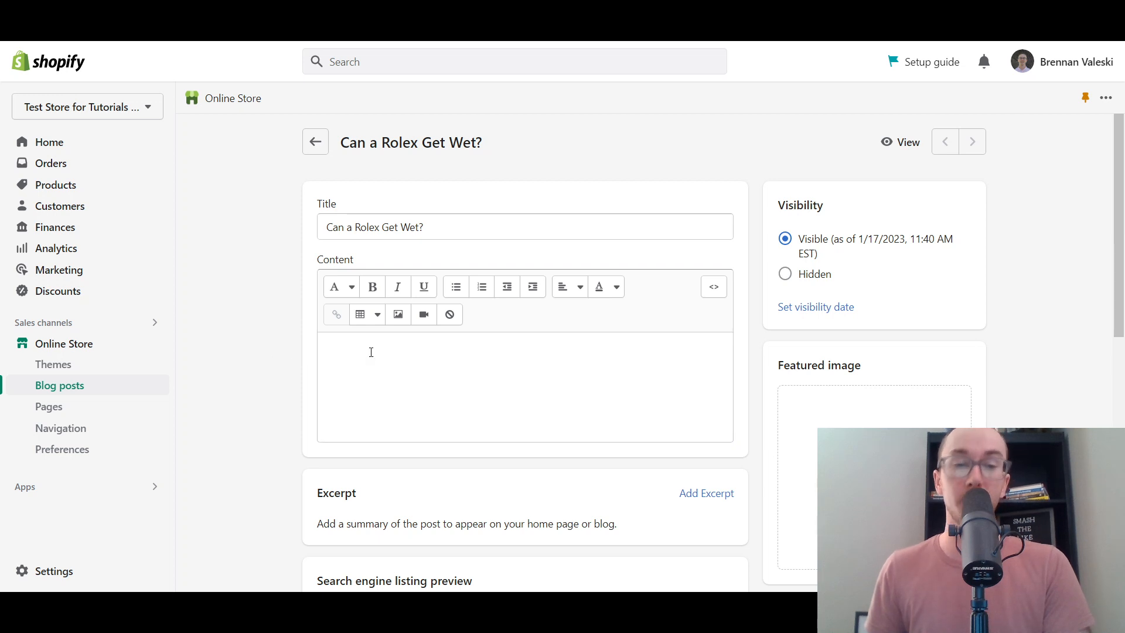
pyautogui.click(344, 288)
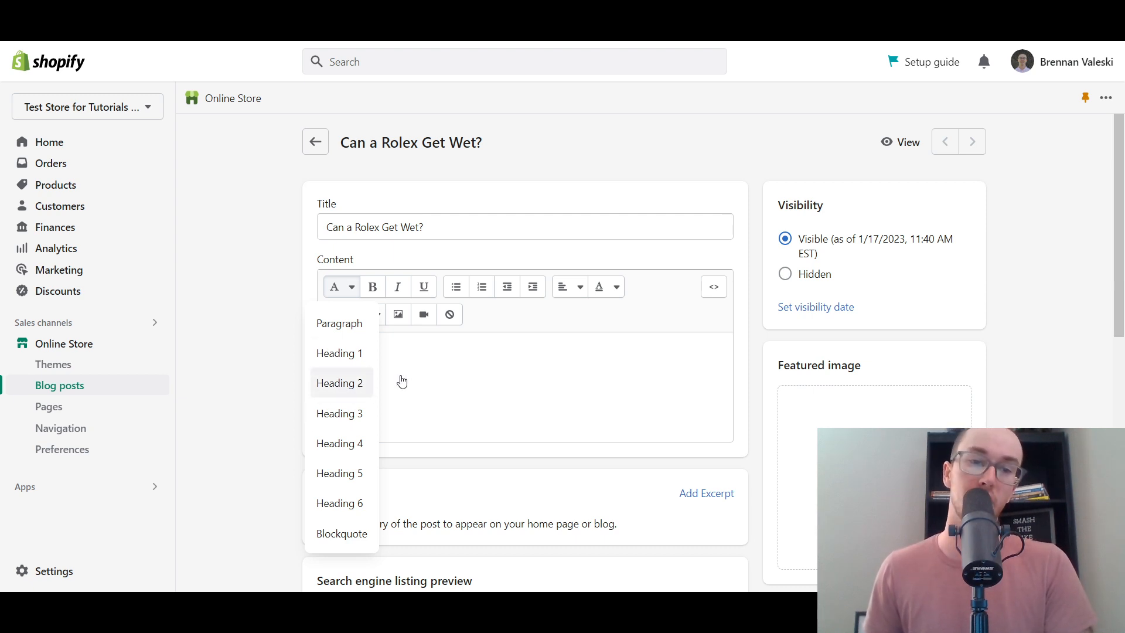
pyautogui.click(378, 387)
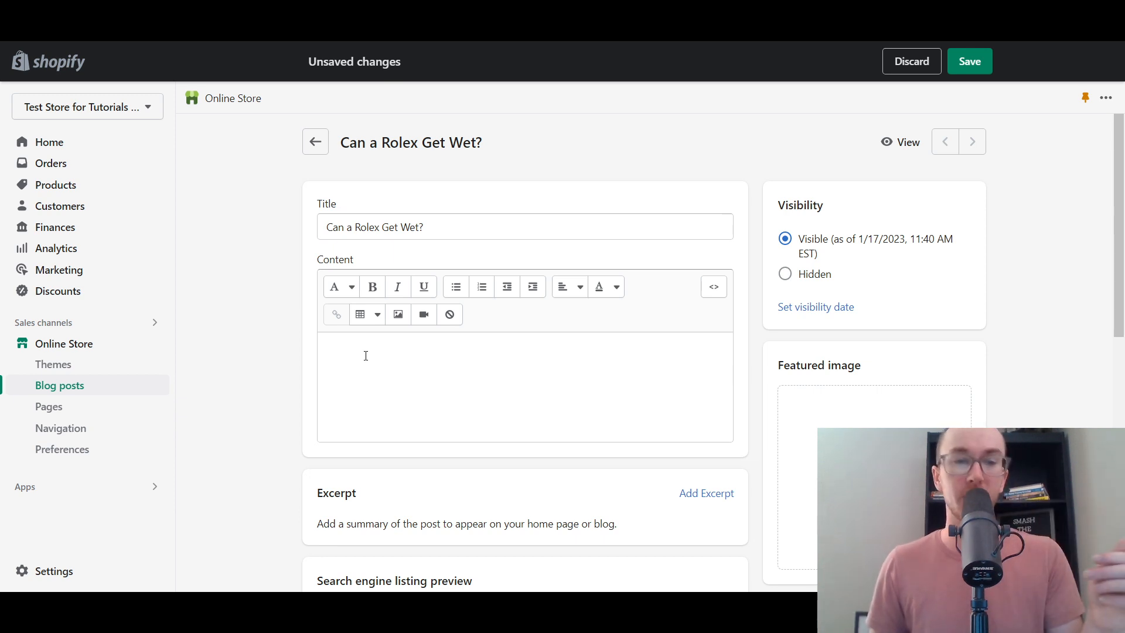
pyautogui.click(343, 287)
pyautogui.click(344, 324)
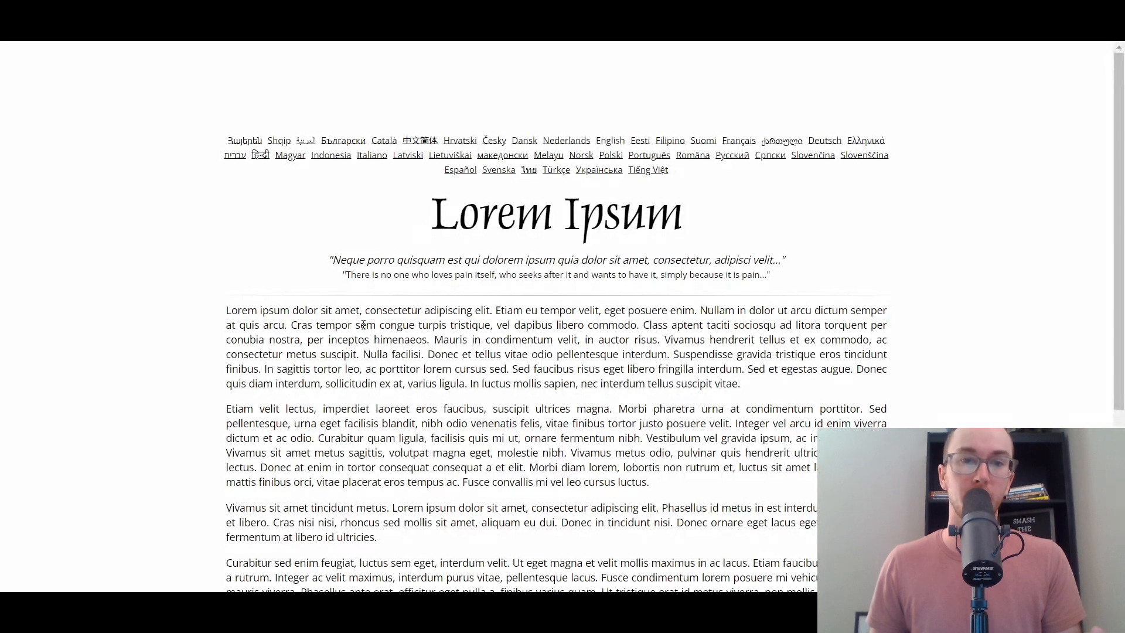
# - Paste the first Lorem Ipsum paragraph into Content and add an empty Heading 2 line
pyautogui.moveTo(227, 315); pyautogui.dragTo(427, 339)
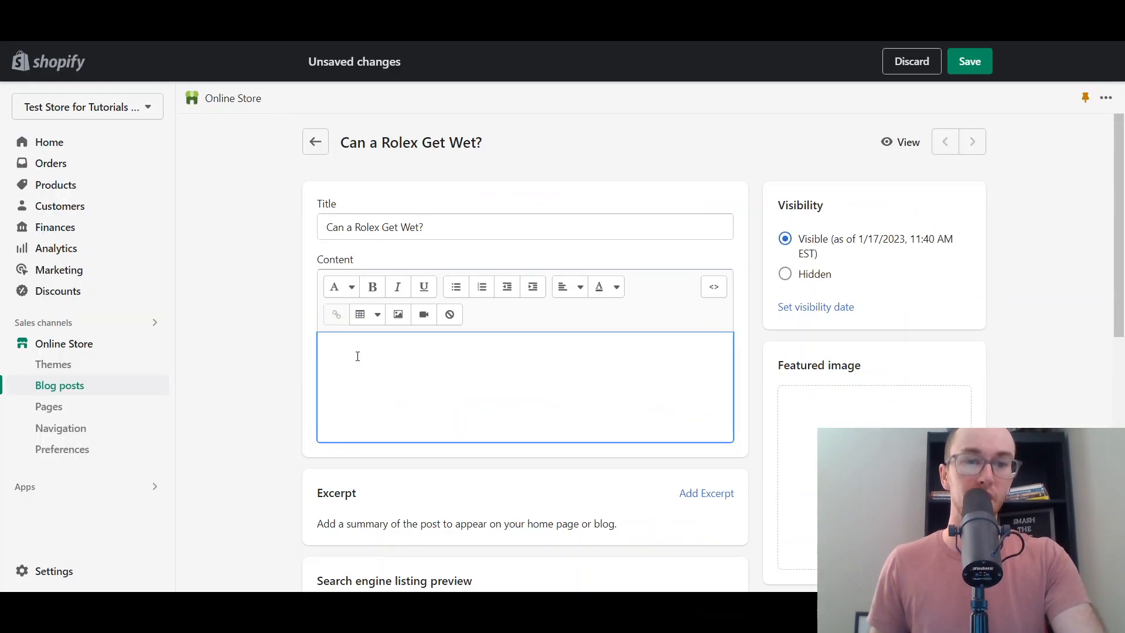
pyautogui.write('Lorem ipsum dolor sit amet, consectetur adipiscing elit. Etiam eu tempor velit, eget posuere enim. Nullam in dolor ut arcu dictum semper at quis arcu. Cras tempor sem congue turpis tristique, vel dapibus libero commodo. Class aptent taciti sociosqu ad litora torquent per conubia nostra, per inceptos himenaeos.')
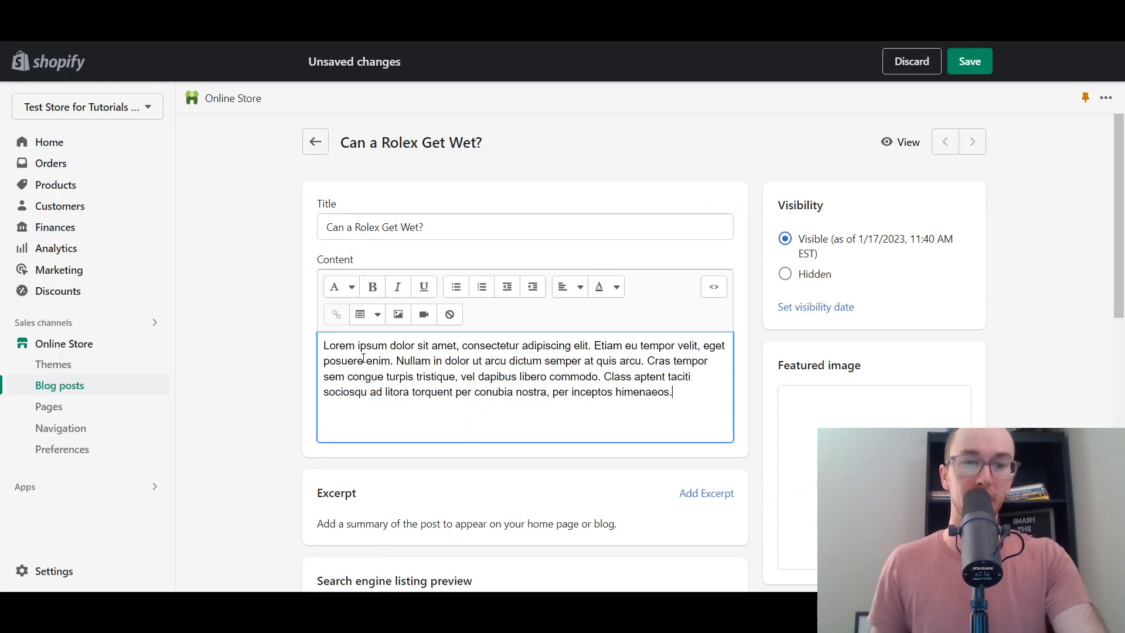
pyautogui.press('Return')
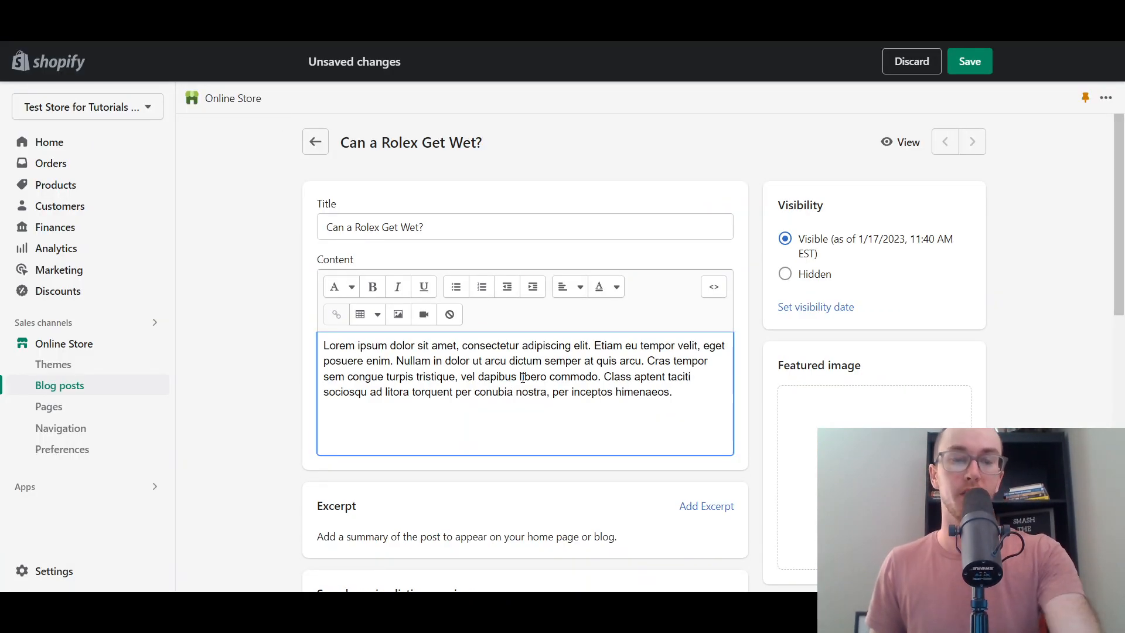
pyautogui.click(346, 287)
pyautogui.click(371, 379)
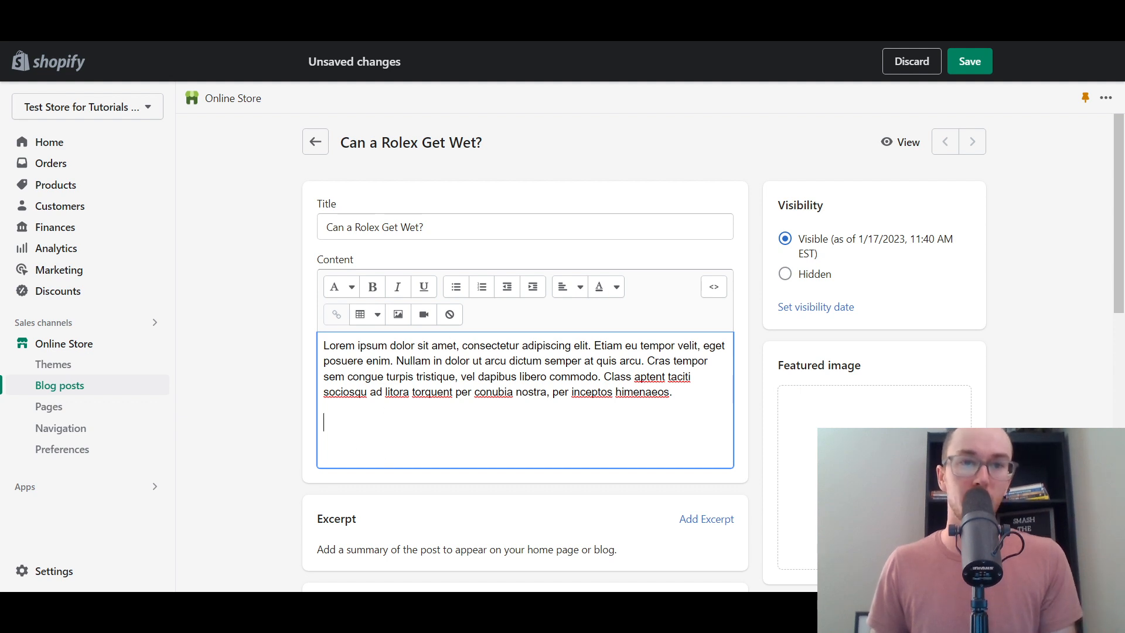
pyautogui.click(478, 21)
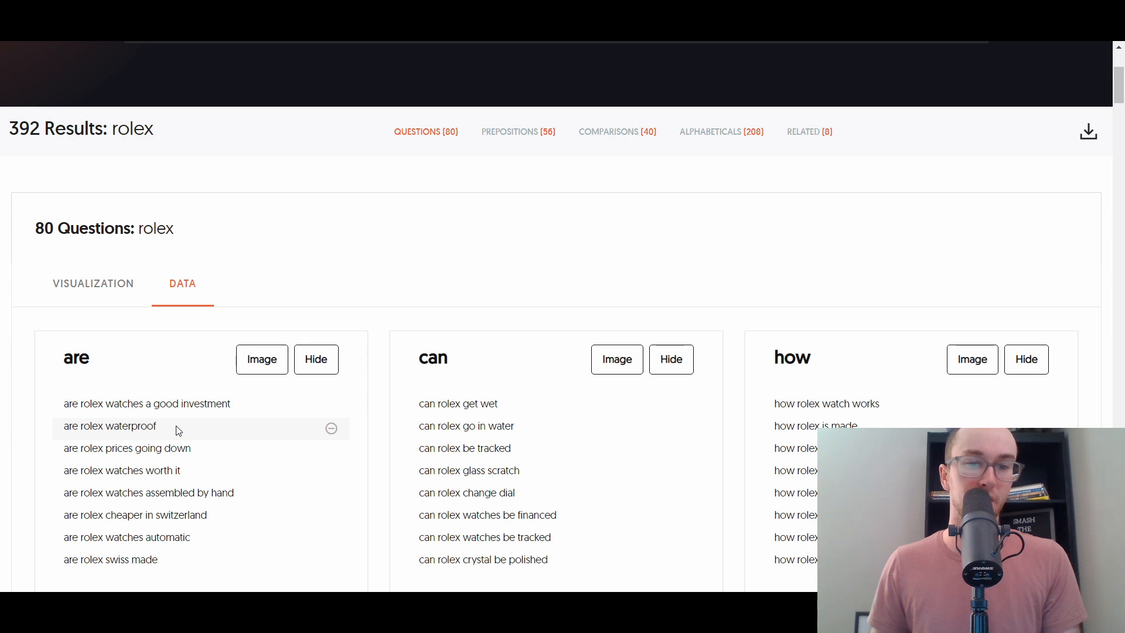
# - Paste 'can rolex go in water' as the heading, add a question mark, and start a new line
pyautogui.moveTo(418, 429)
pyautogui.mouseDown()
pyautogui.moveTo(530, 432)
pyautogui.moveTo(419, 435)
pyautogui.mouseUp()
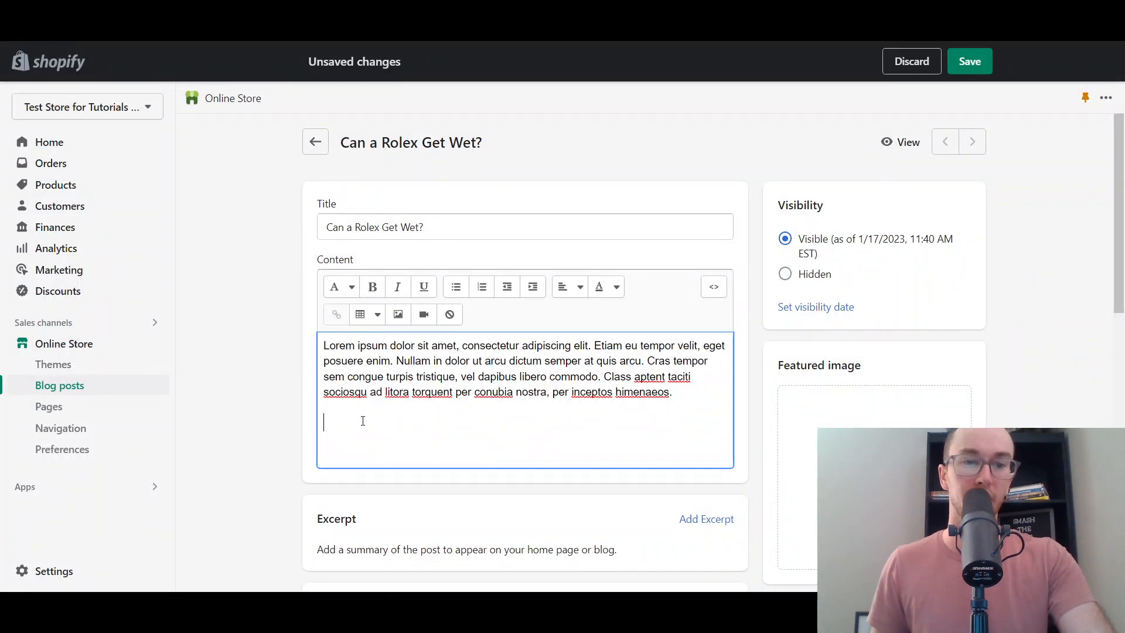
pyautogui.write('can rolex go in water')
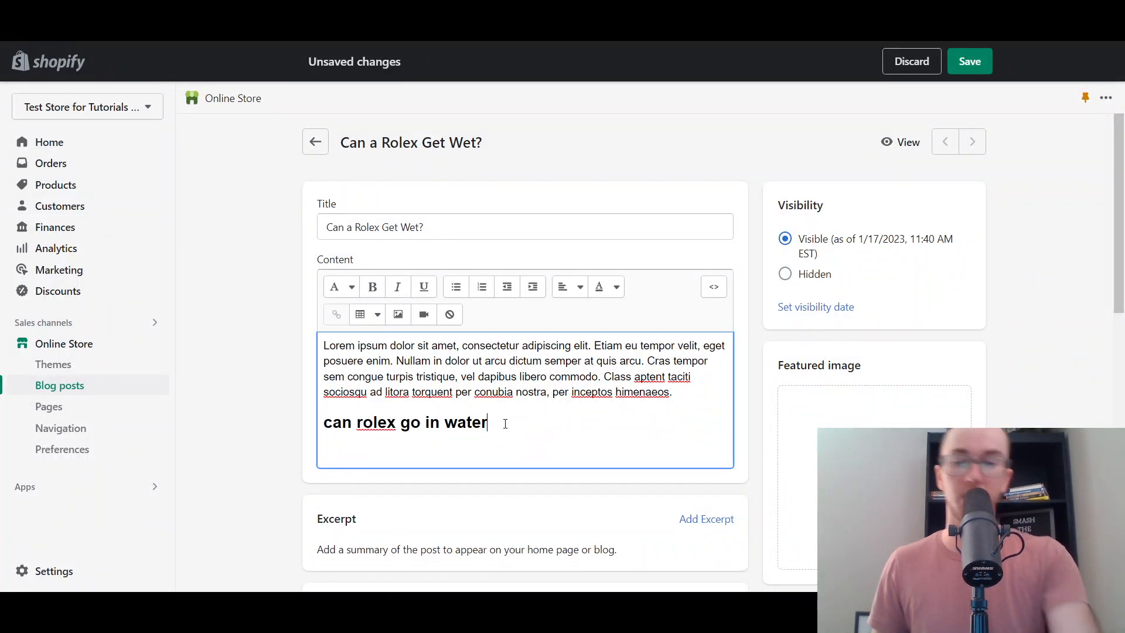
pyautogui.write('?')
pyautogui.press('Return')
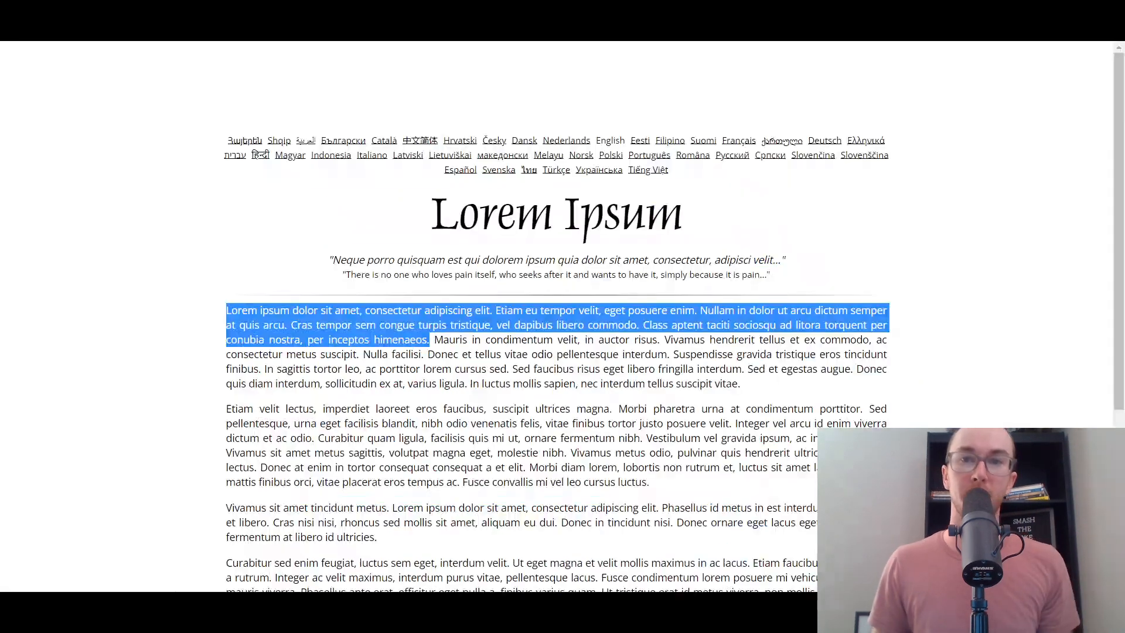
# - Copy the next Lorem Ipsum placeholder paragraph and paste it under the first heading
pyautogui.click(472, 378)
pyautogui.moveTo(436, 340); pyautogui.dragTo(741, 384)
pyautogui.rightClick(738, 363)
pyautogui.click(771, 373)
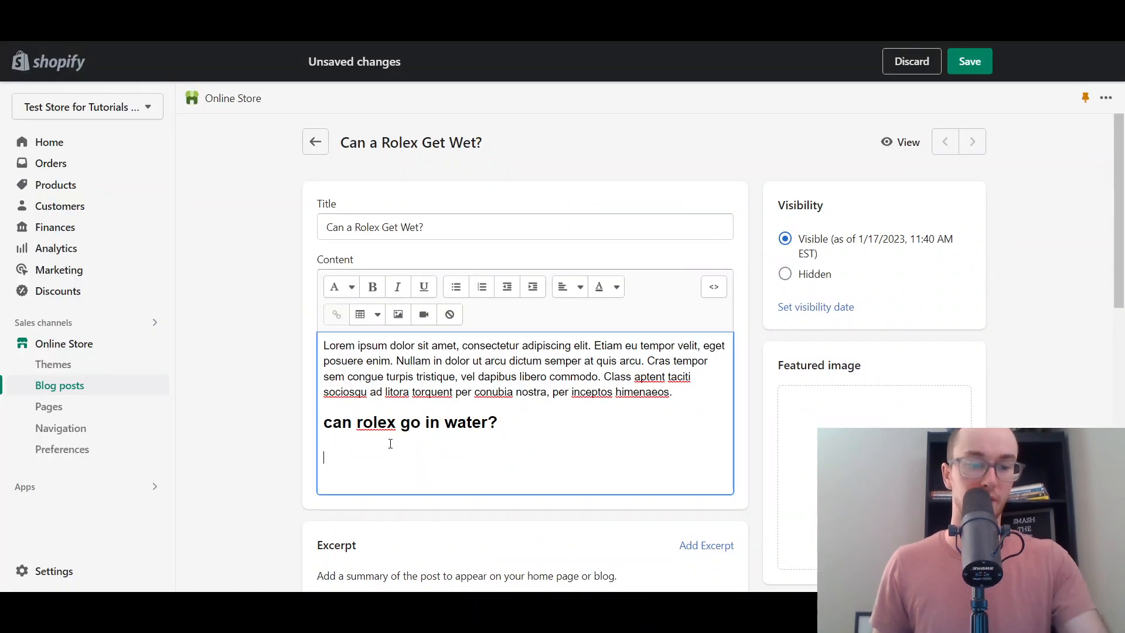
pyautogui.hotkey('ctrl', 'v')
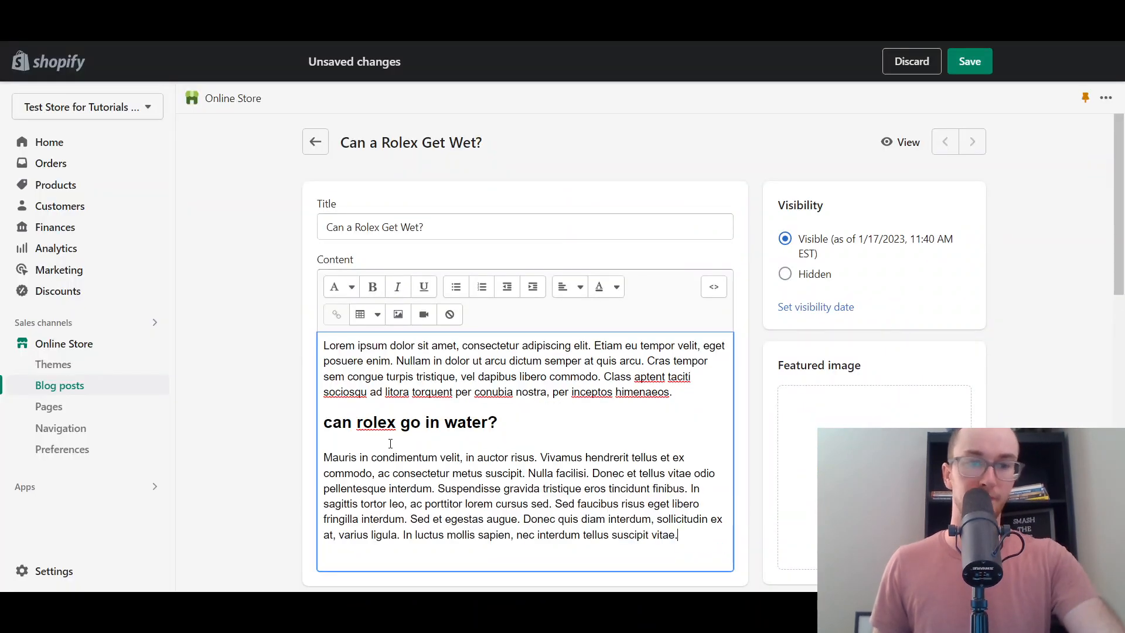
pyautogui.press('Return')
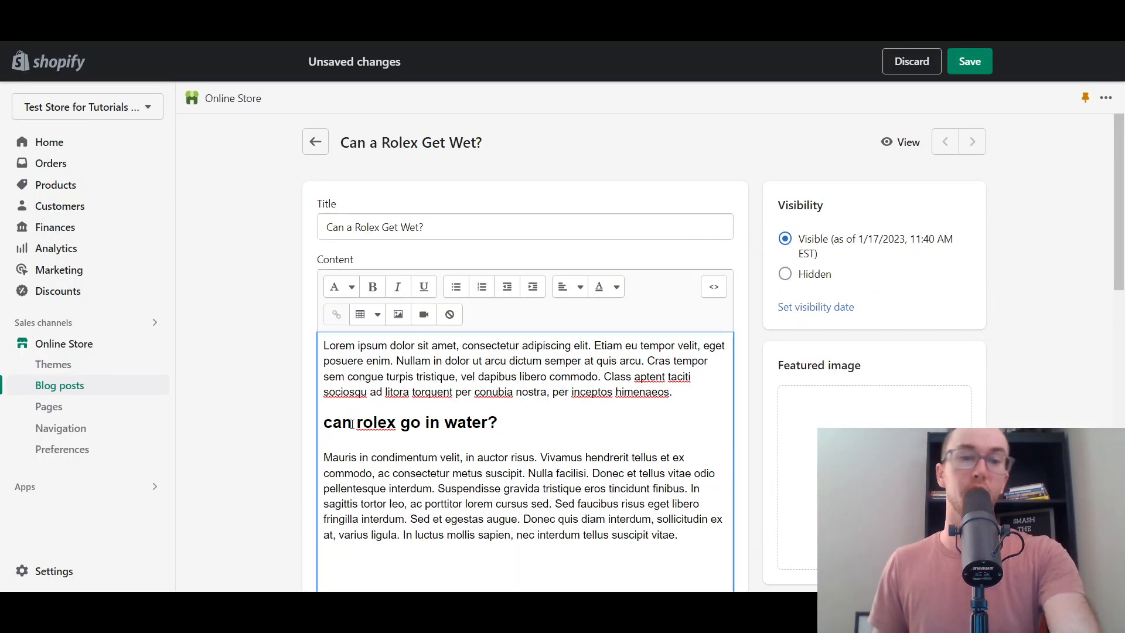
# - Paste 'are rolex waterproof' below the paragraph, make it Heading 2, and add a question mark
pyautogui.scroll(-2, 264, 422)
pyautogui.scroll(1, 276, 405)
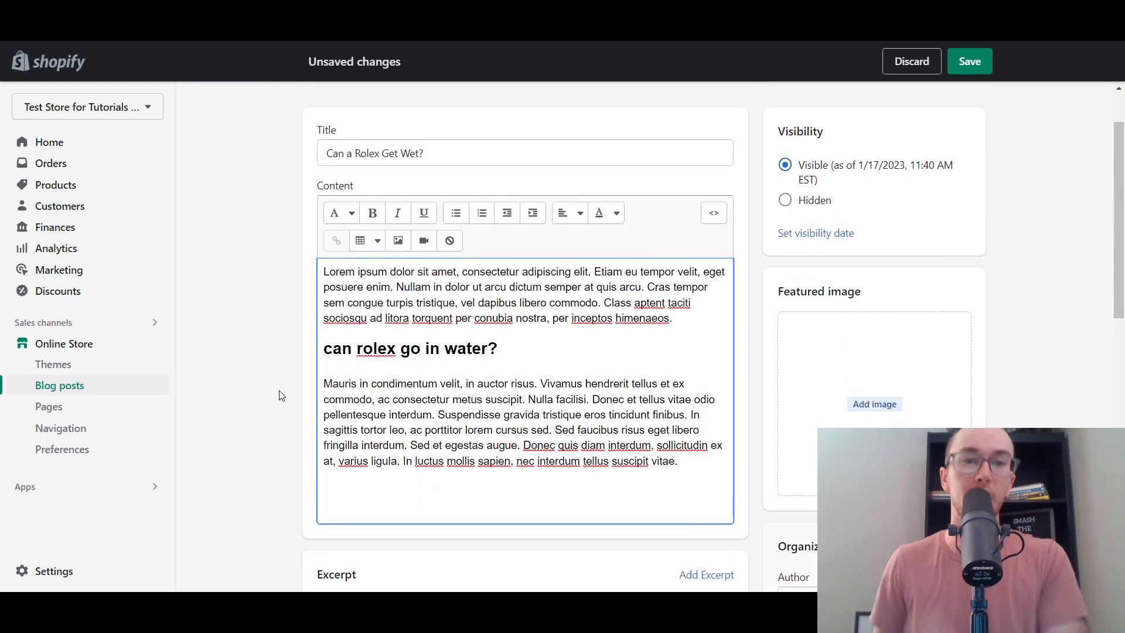
pyautogui.scroll(-1, 360, 455)
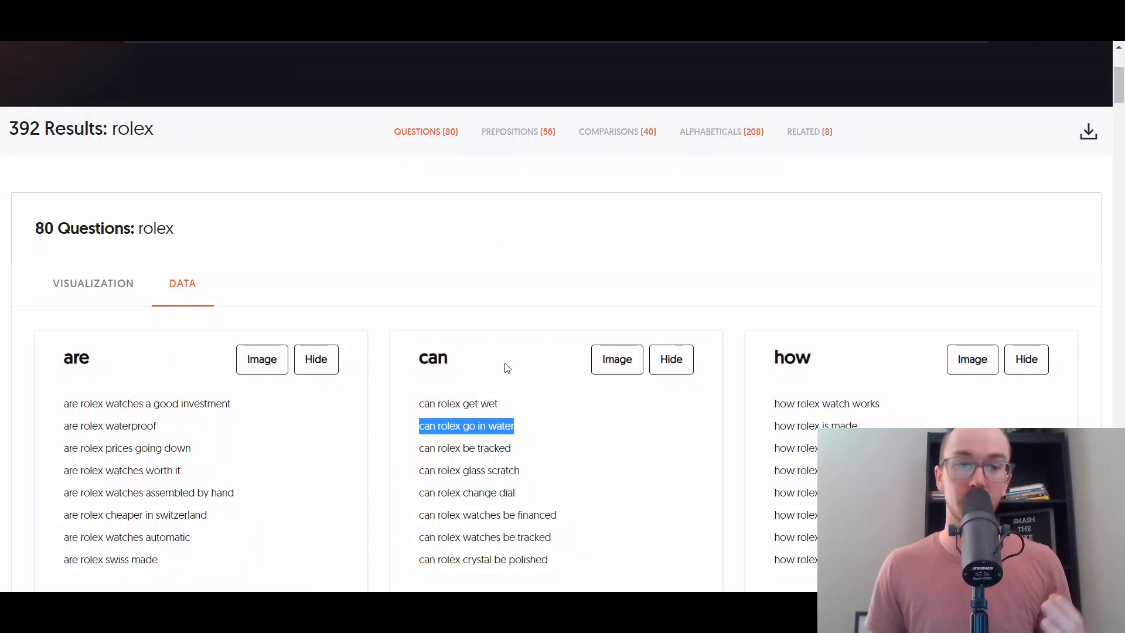
pyautogui.moveTo(65, 424); pyautogui.dragTo(165, 430)
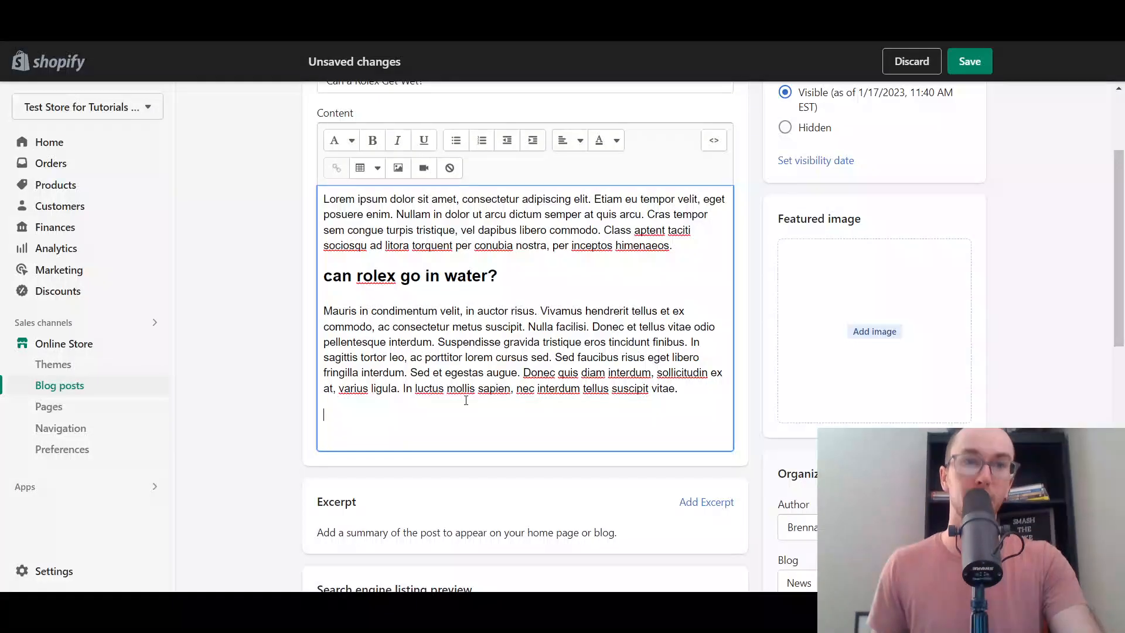
pyautogui.hotkey('ctrl', 'v')
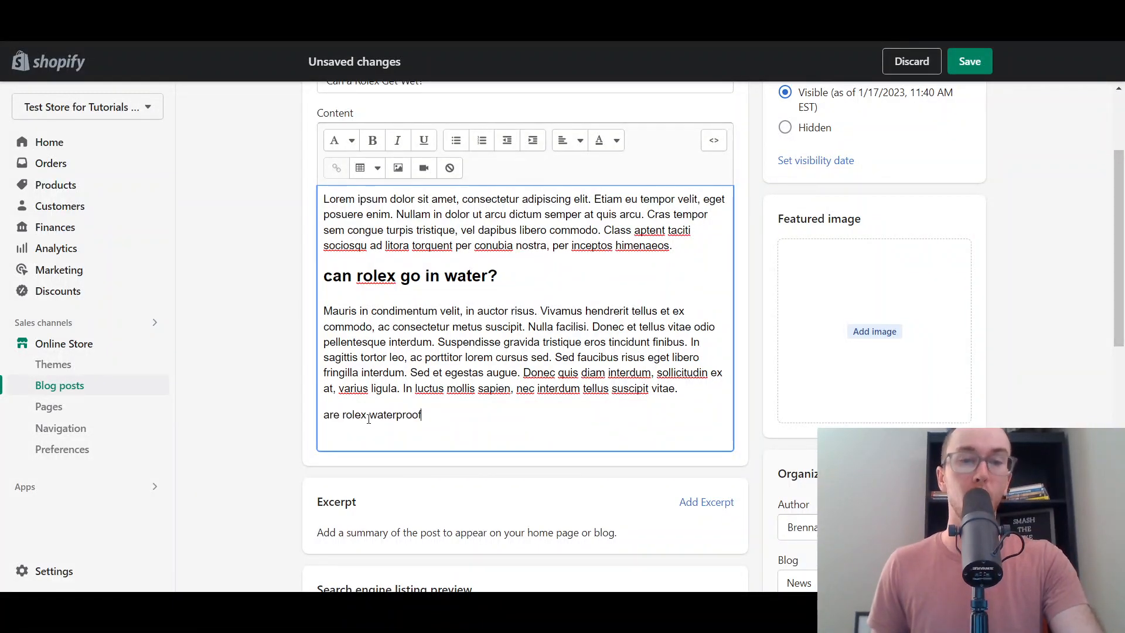
pyautogui.moveTo(422, 415); pyautogui.dragTo(323, 414)
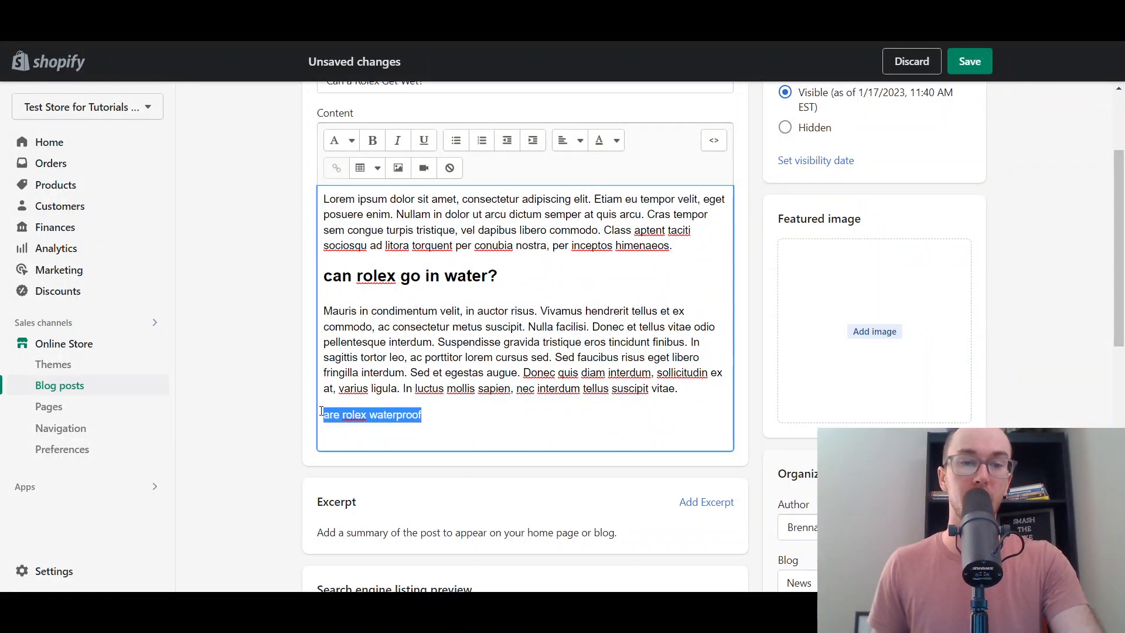
pyautogui.click(355, 141)
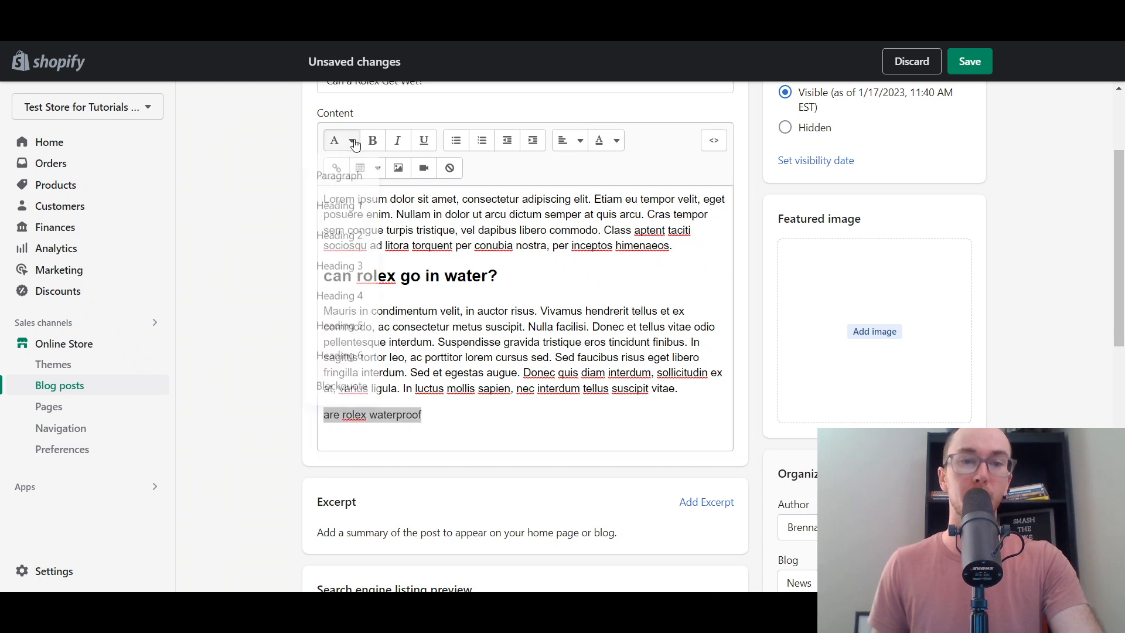
pyautogui.click(349, 237)
pyautogui.click(504, 426)
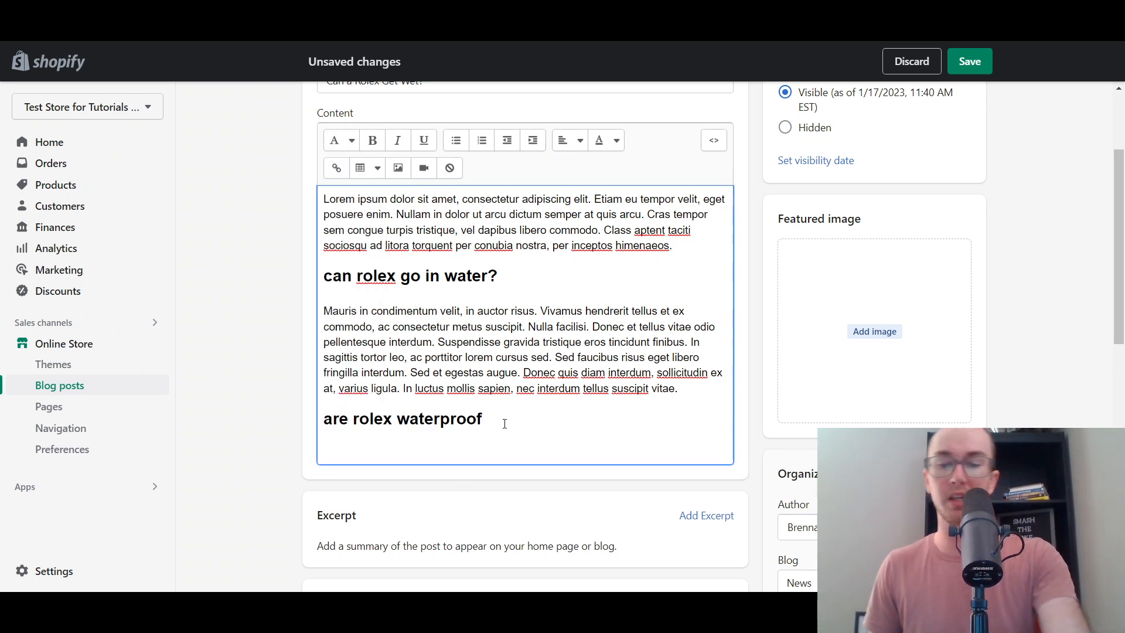
pyautogui.write('?')
pyautogui.scroll(3, 246, 404)
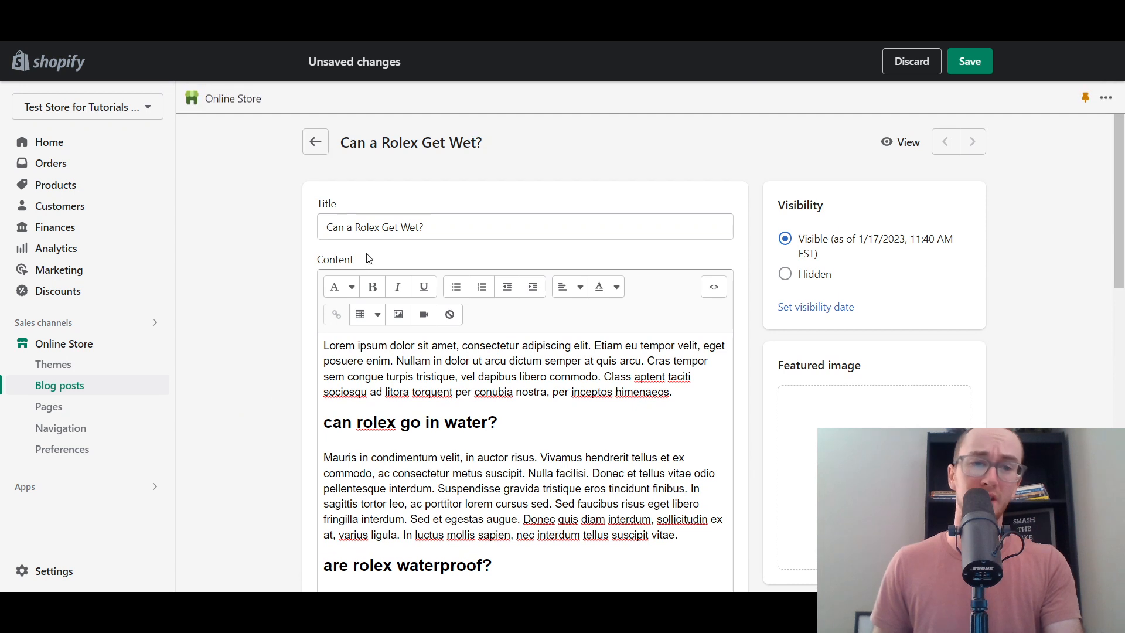
pyautogui.scroll(-1, 260, 333)
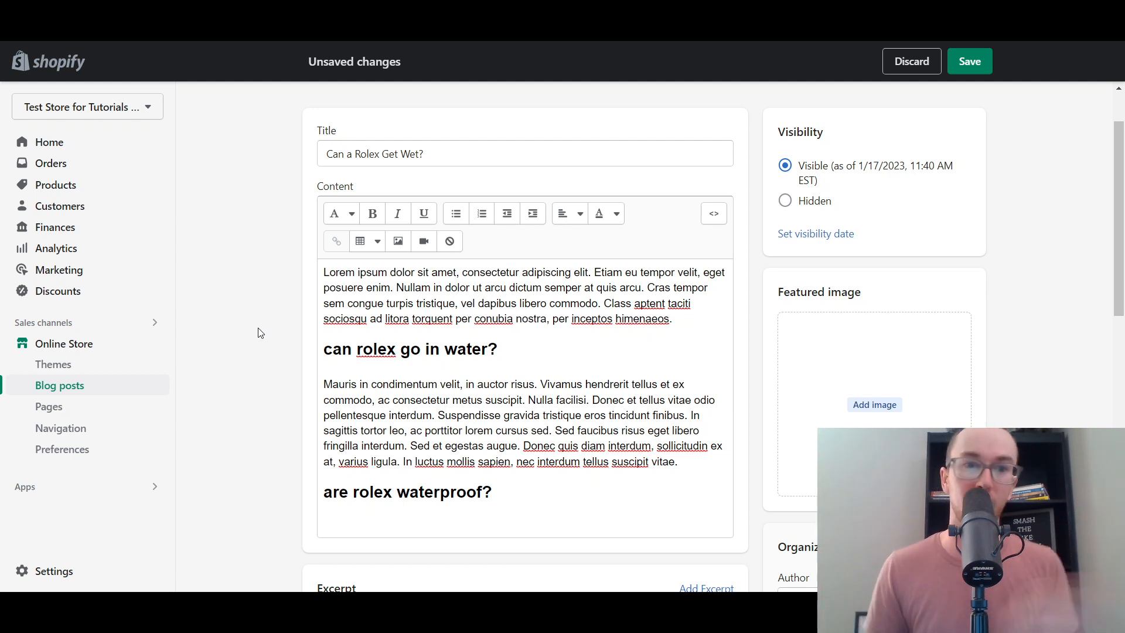
pyautogui.scroll(2, 261, 333)
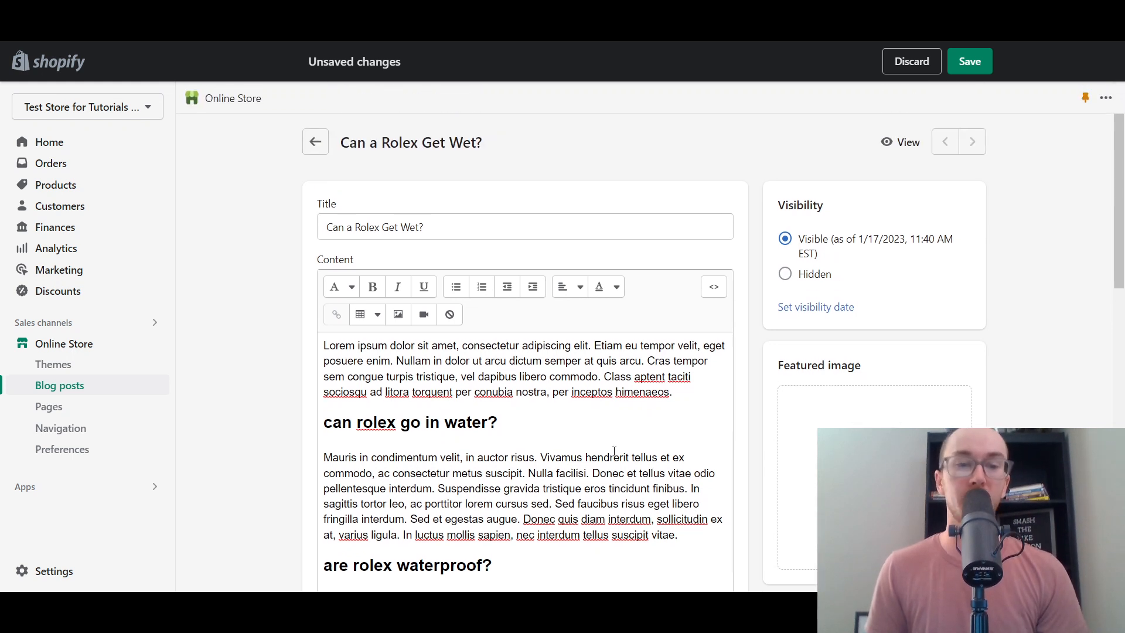
pyautogui.scroll(-3, 269, 410)
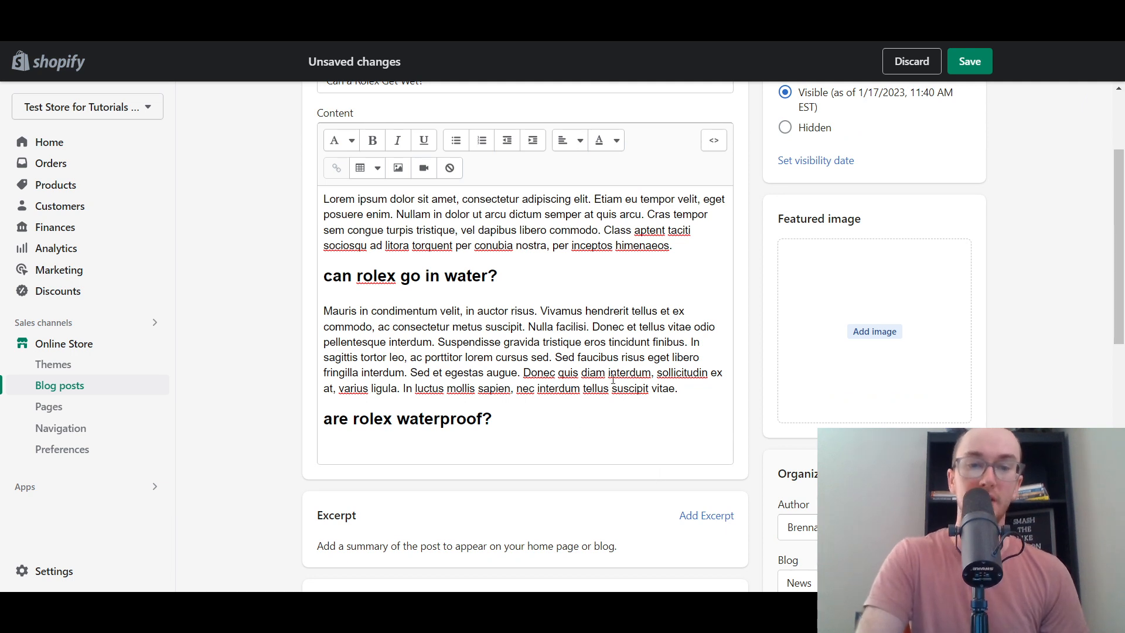
# - Undo the accidental paragraph move and put the waterproof question on its own line
pyautogui.moveTo(683, 391); pyautogui.dragTo(418, 327)
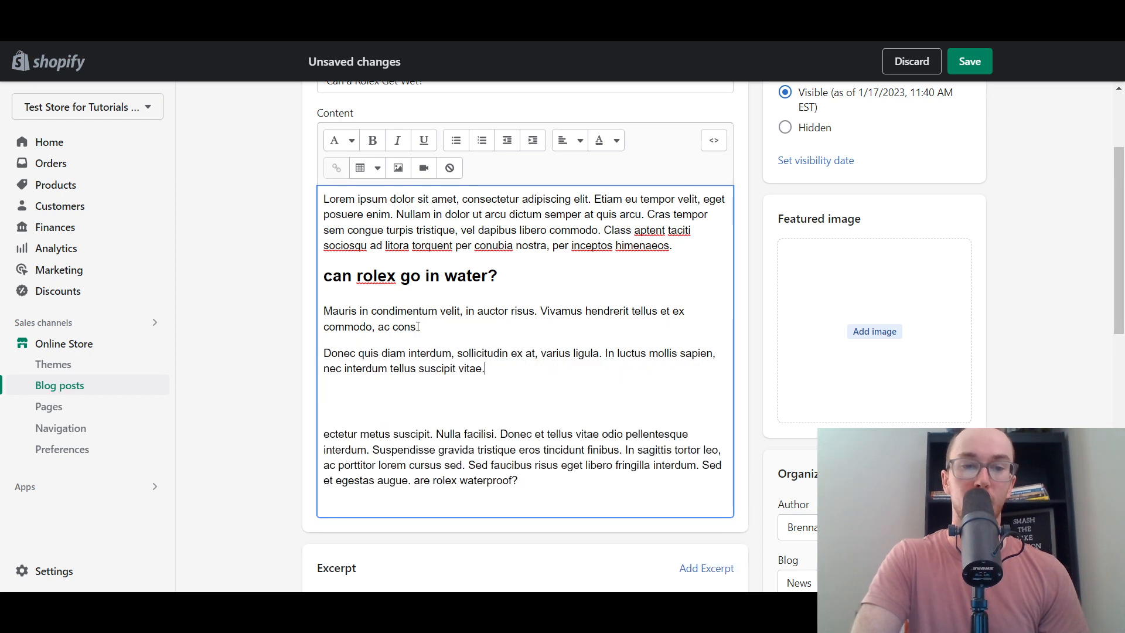
pyautogui.hotkey('ctrl', 'z')
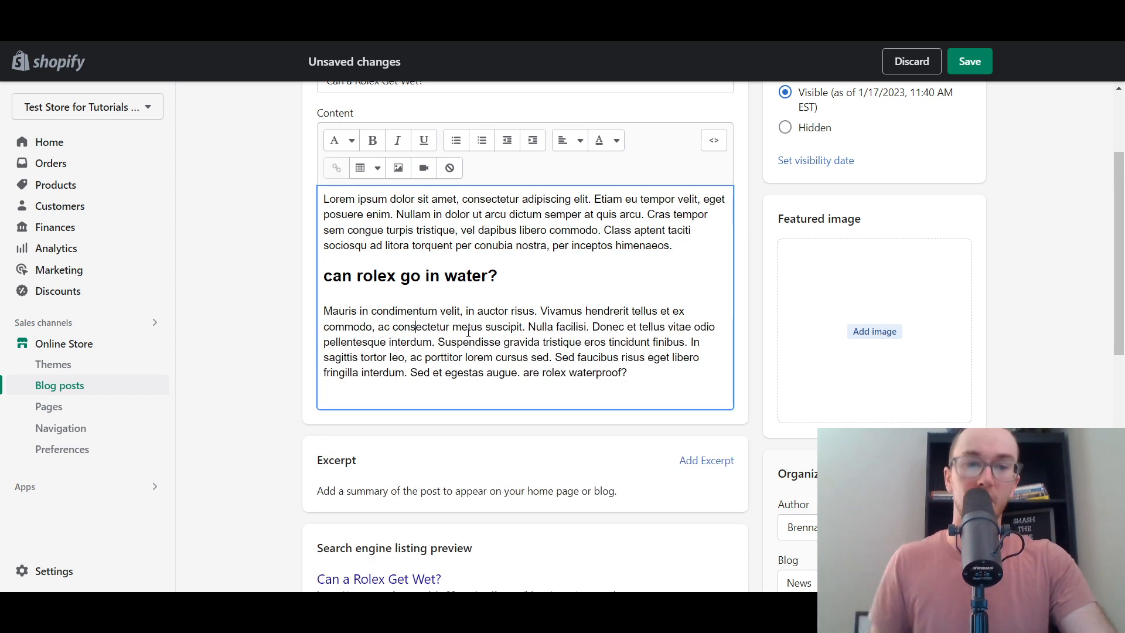
pyautogui.click(639, 382)
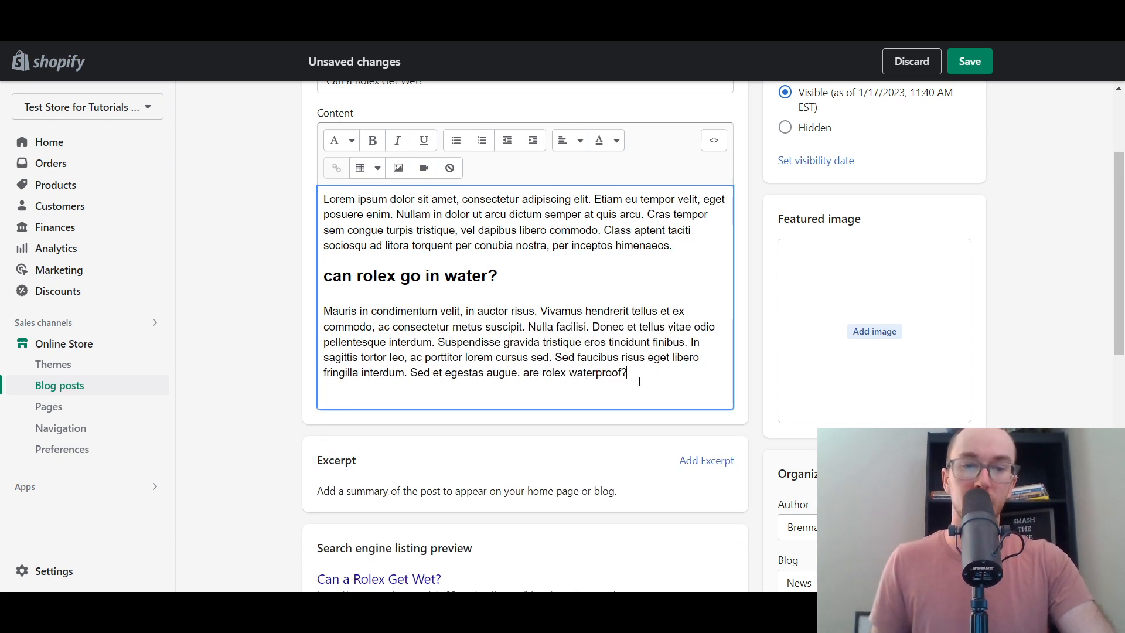
pyautogui.click(524, 372)
pyautogui.press('BackSpace')
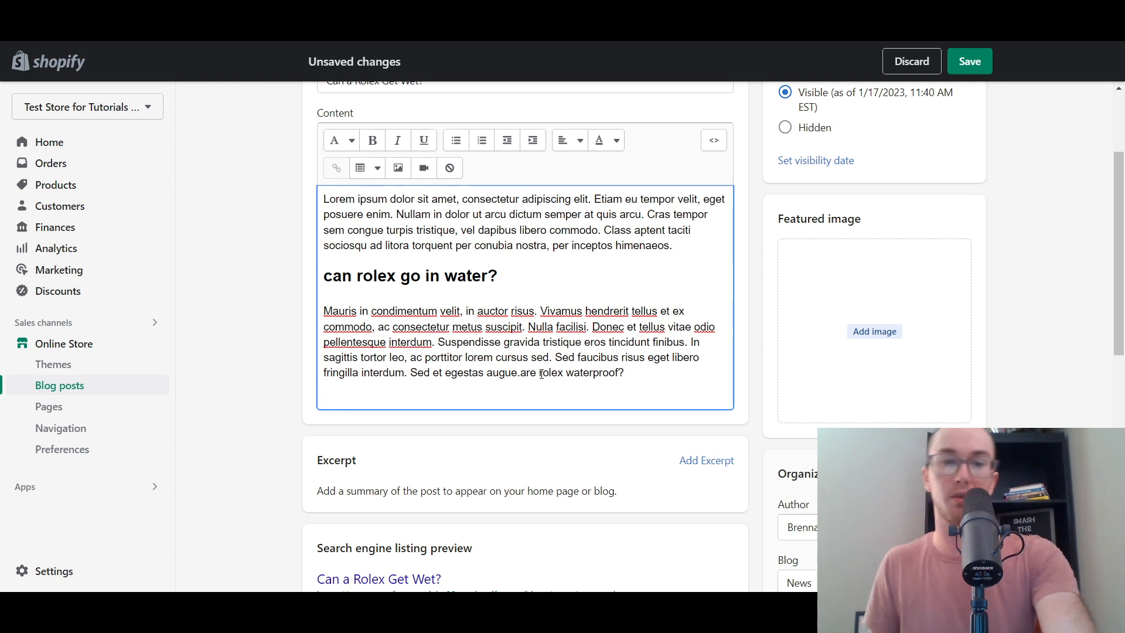
pyautogui.press('Return')
# - Reword the question to 'Is a rolex waterproof?' and add 'a' after 'can' in the first heading
pyautogui.moveTo(427, 399); pyautogui.dragTo(354, 398)
pyautogui.click(363, 398)
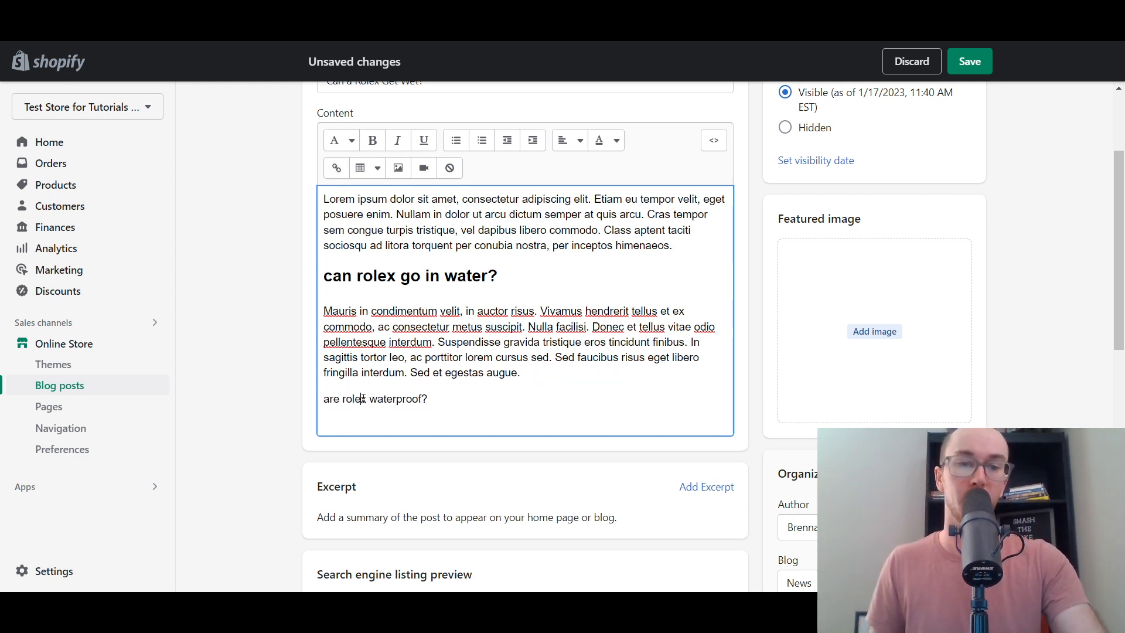
pyautogui.moveTo(464, 397); pyautogui.dragTo(324, 397)
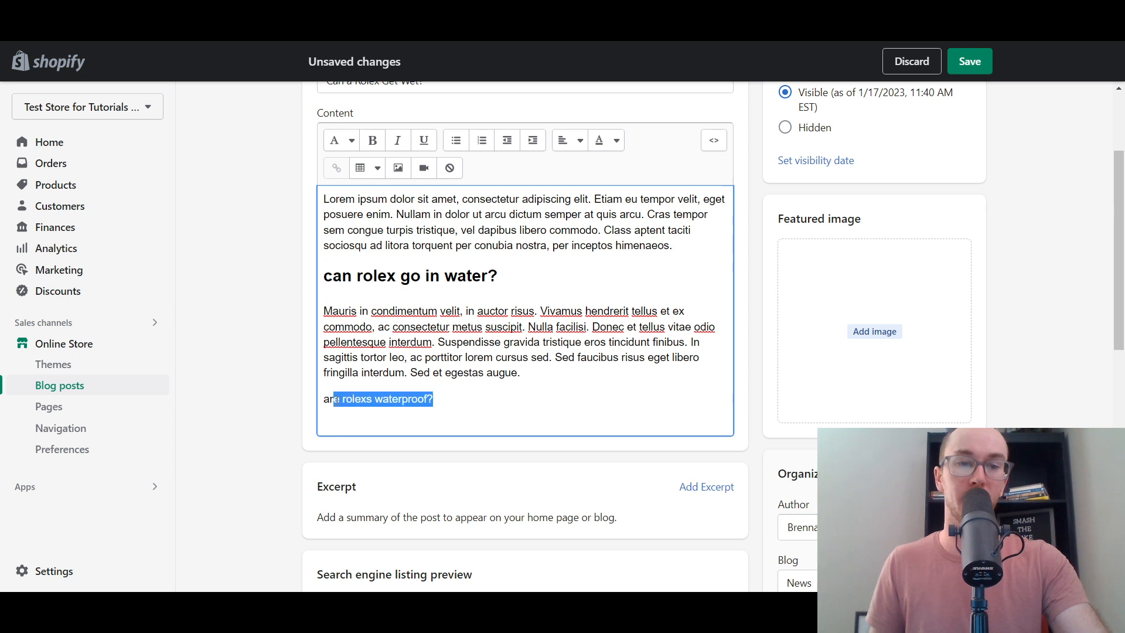
pyautogui.click(370, 399)
pyautogui.write('s')
pyautogui.press('BackSpace')
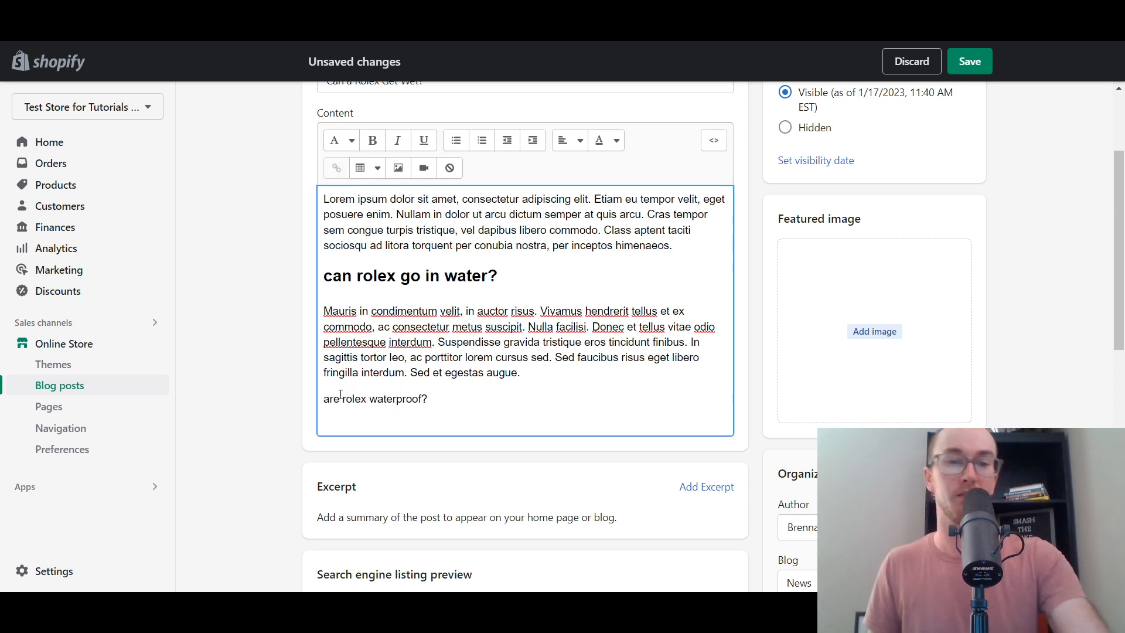
pyautogui.doubleClick(326, 399)
pyautogui.write('Is')
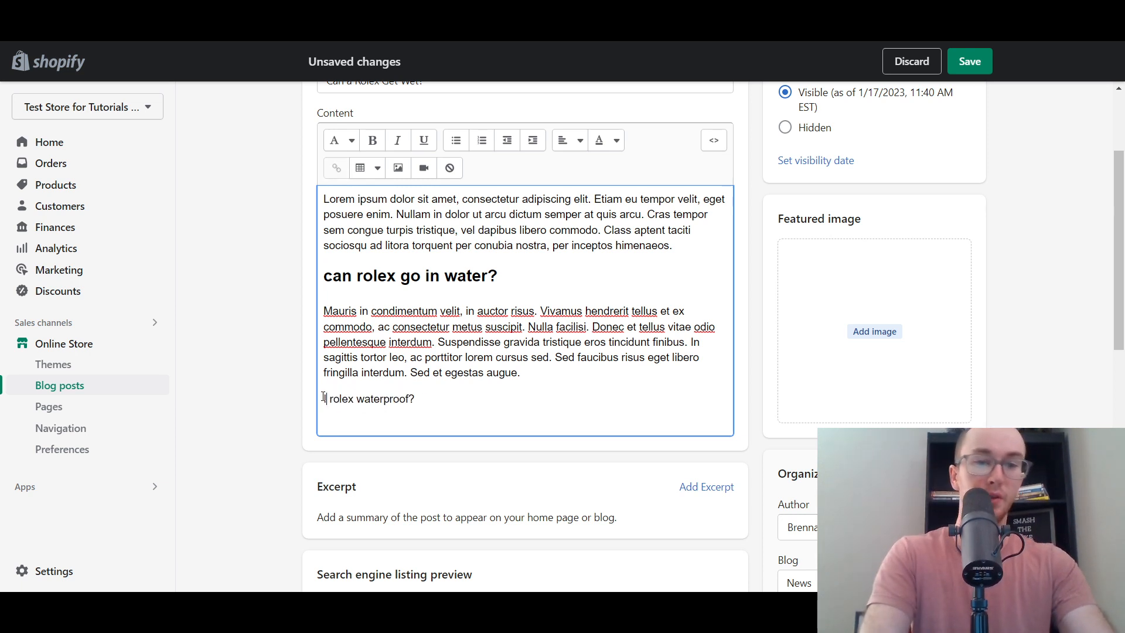
pyautogui.write(' a')
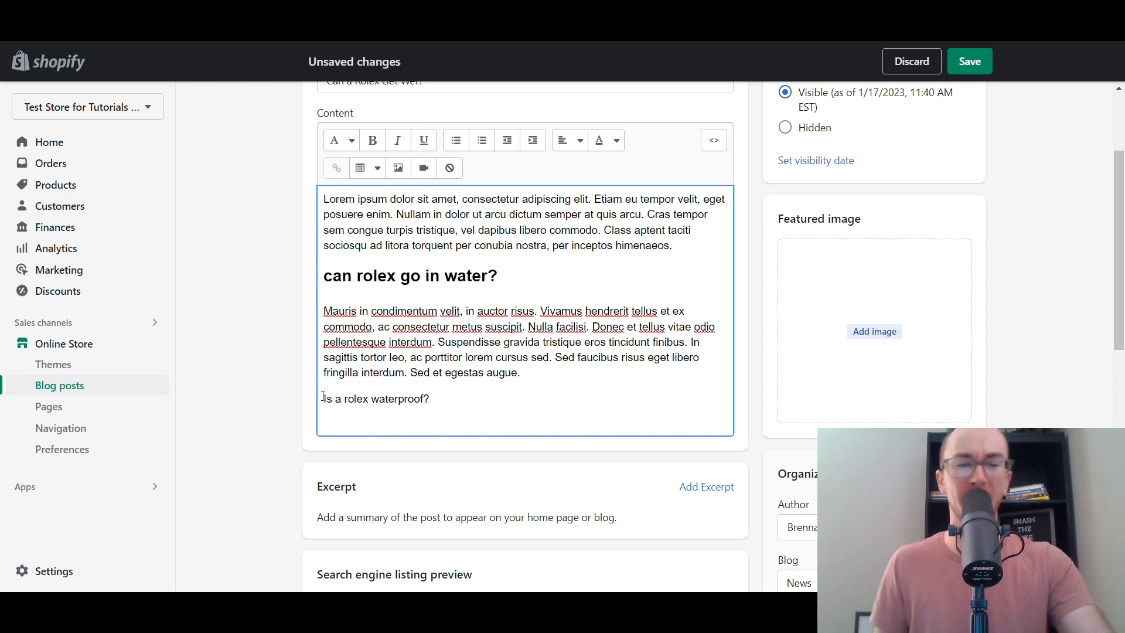
pyautogui.moveTo(460, 397); pyautogui.dragTo(322, 398)
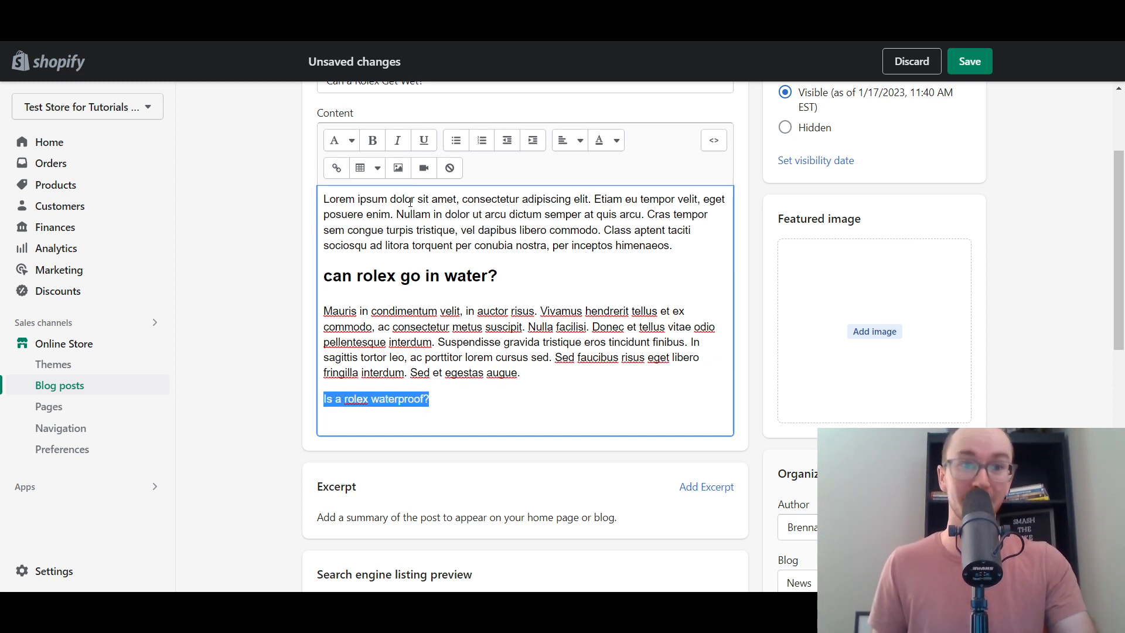
pyautogui.click(356, 279)
pyautogui.write('a')
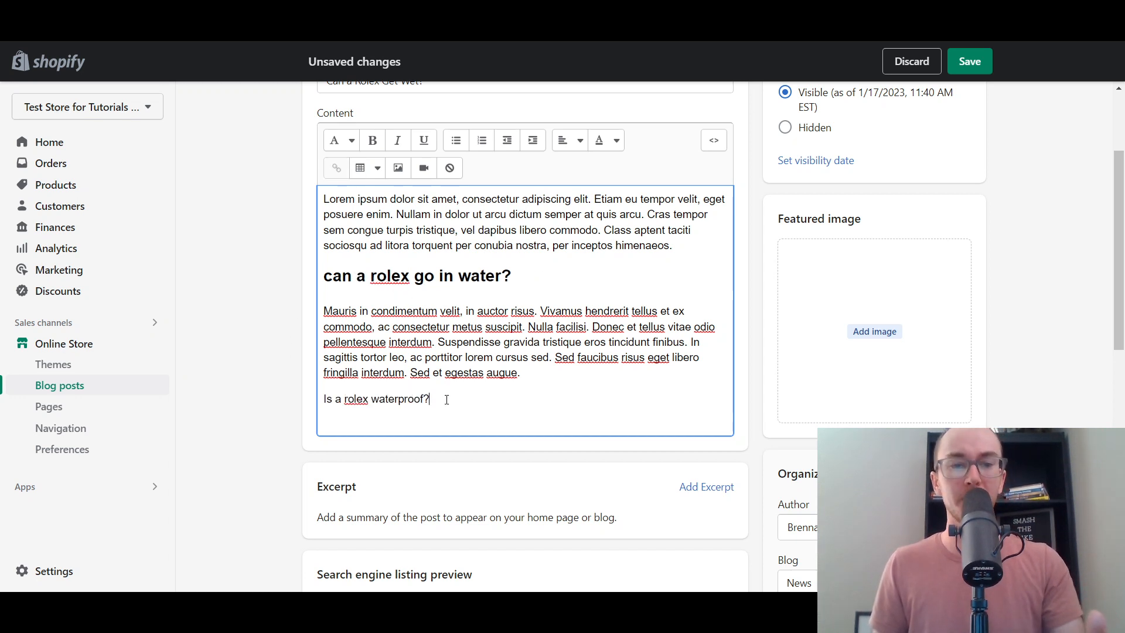
# - Format 'Is a rolex waterproof?' as Heading 2 and start a new line below it
pyautogui.moveTo(447, 399); pyautogui.dragTo(320, 400)
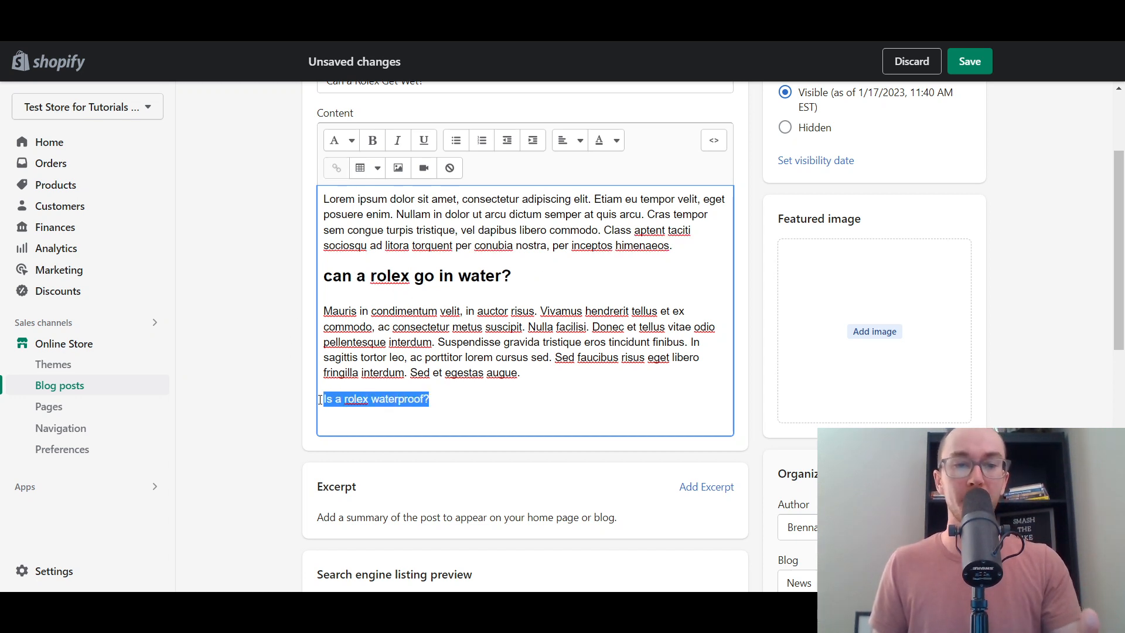
pyautogui.click(352, 141)
pyautogui.click(365, 237)
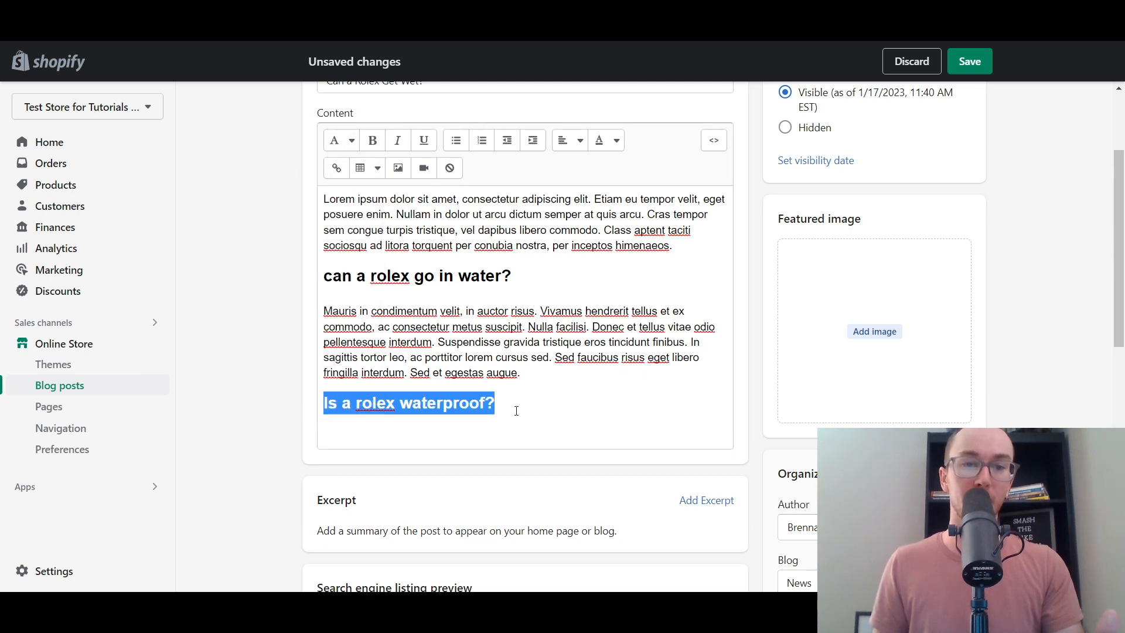
pyautogui.click(542, 408)
pyautogui.press('Return')
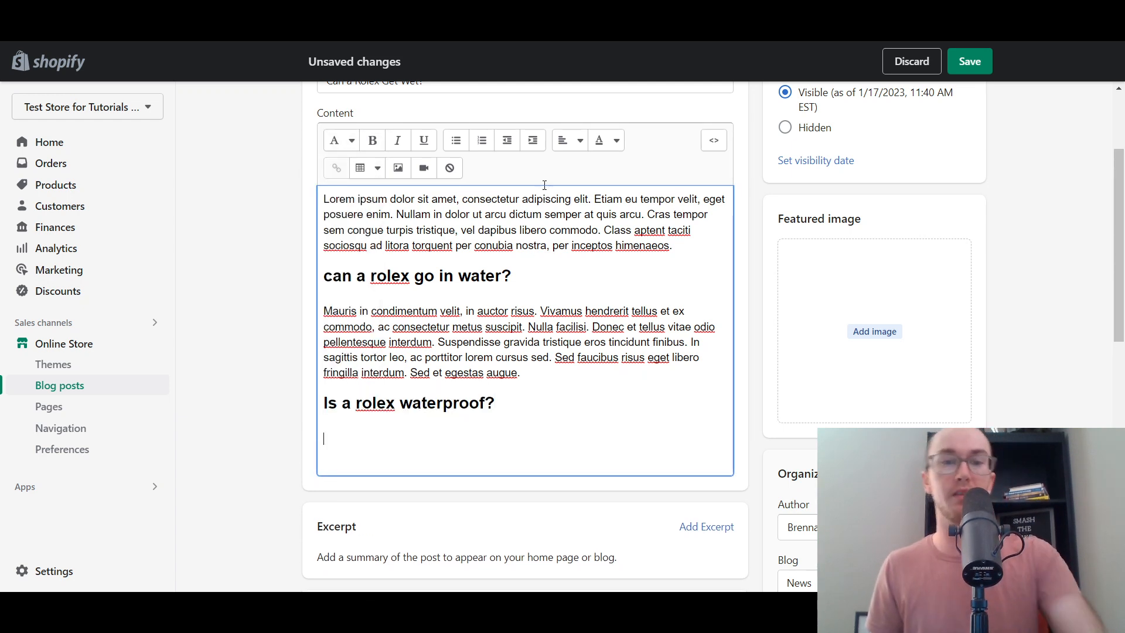
# - Add bullets 'Yes,', 'ipx 20', 'yes of course, explain', then a numbered list starting 'steps'
pyautogui.click(456, 140)
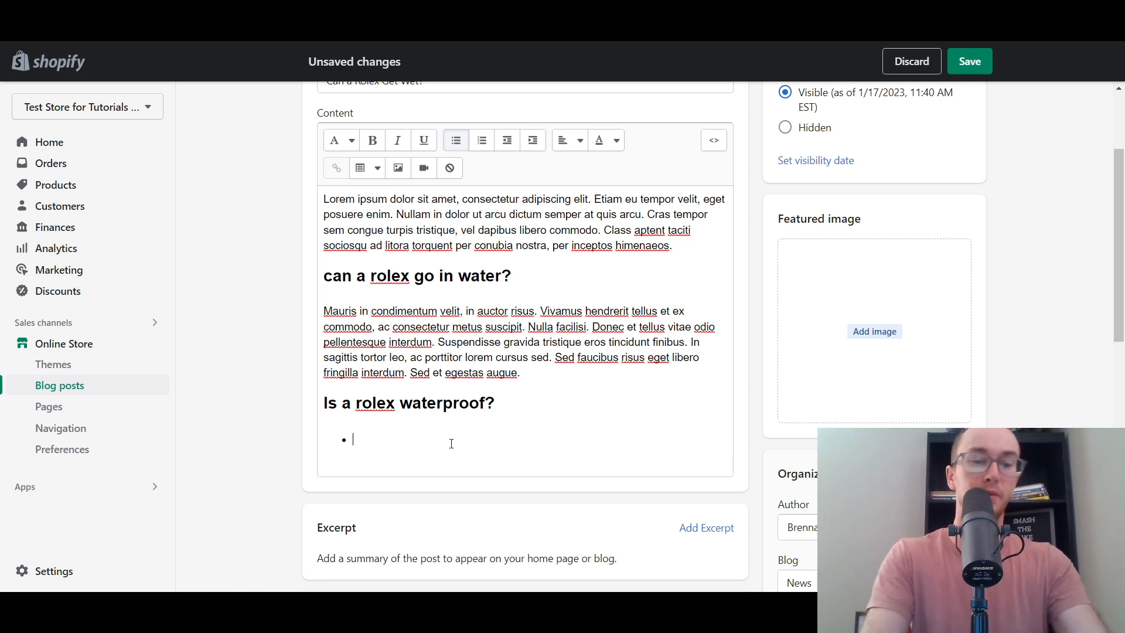
pyautogui.write('Yes,')
pyautogui.press('Return')
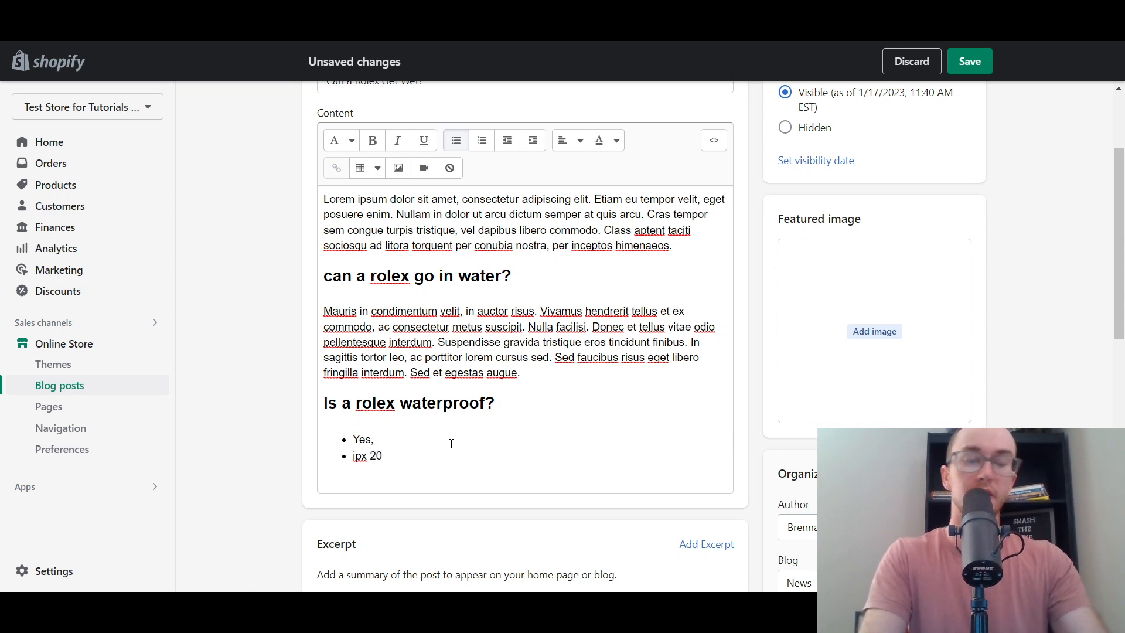
pyautogui.write('ipx 20')
pyautogui.press('Return')
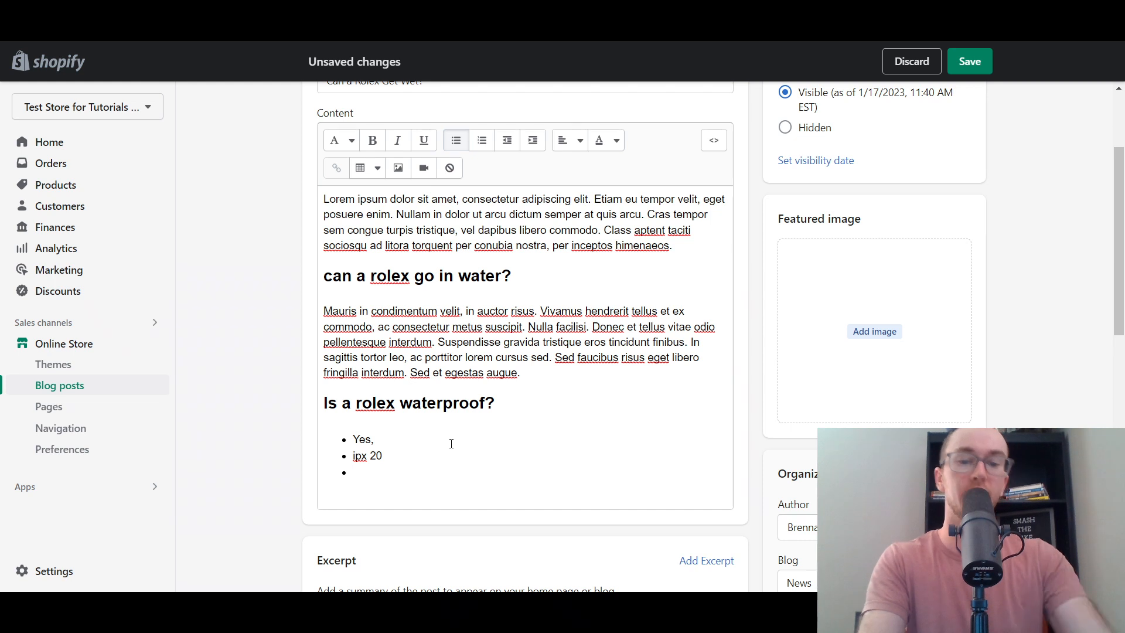
pyautogui.write('y')
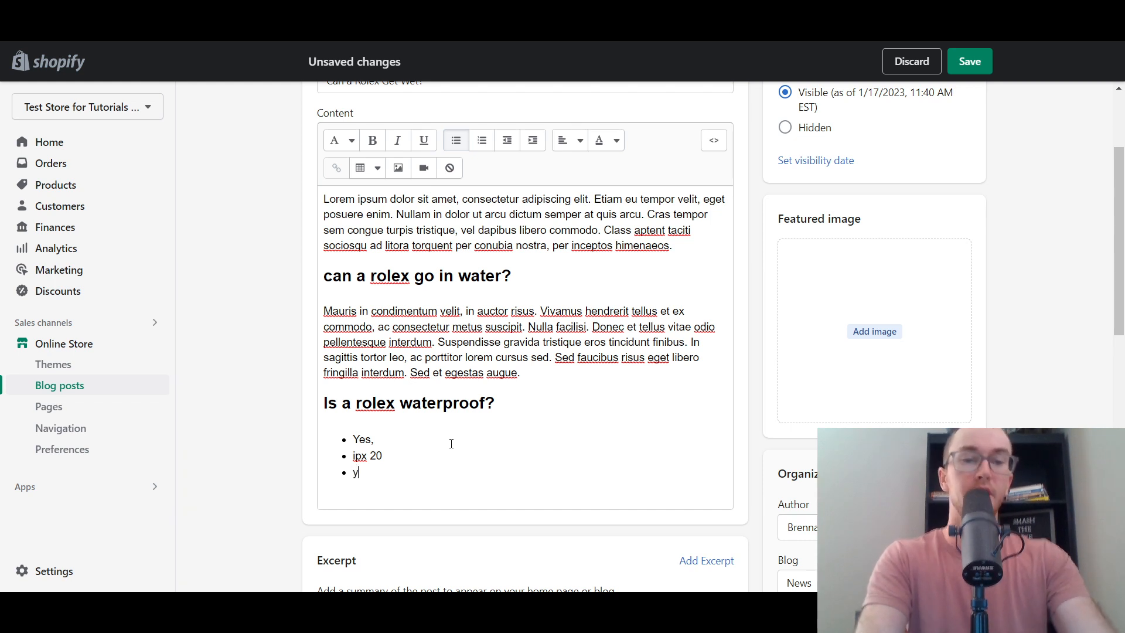
pyautogui.write('es of course, ex')
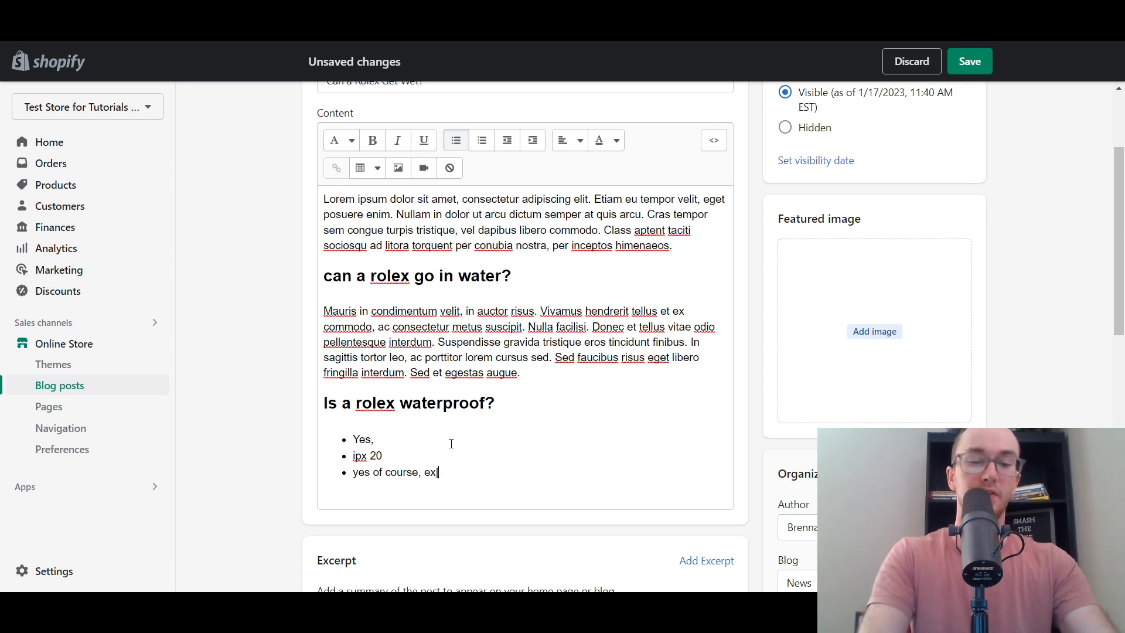
pyautogui.write('plain')
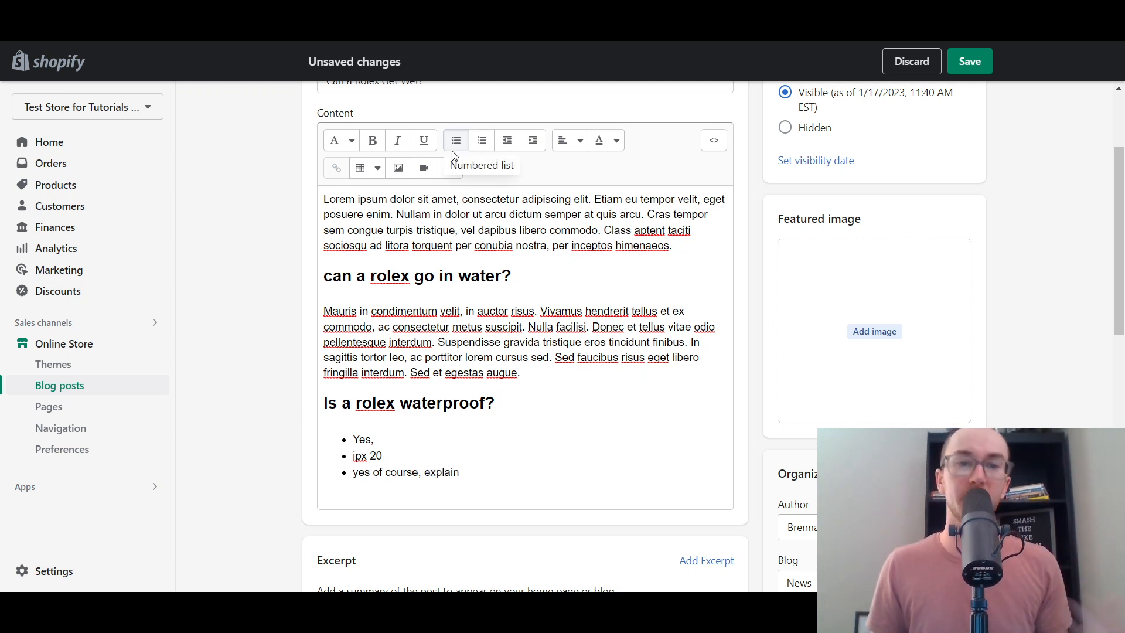
pyautogui.click(491, 488)
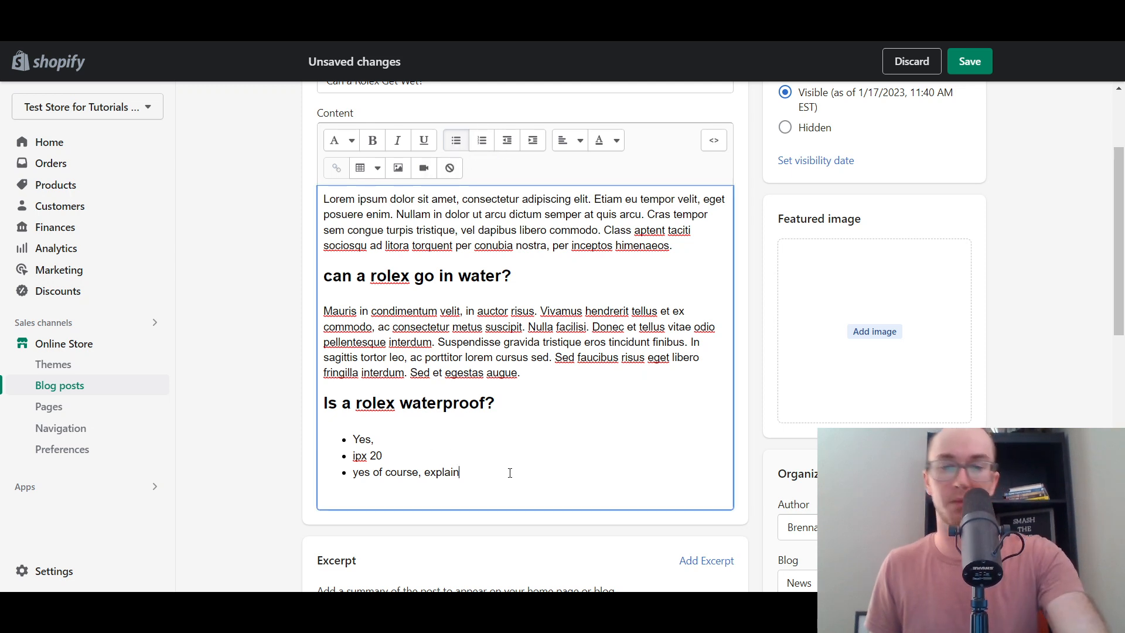
pyautogui.press('Return')
pyautogui.press('Return')
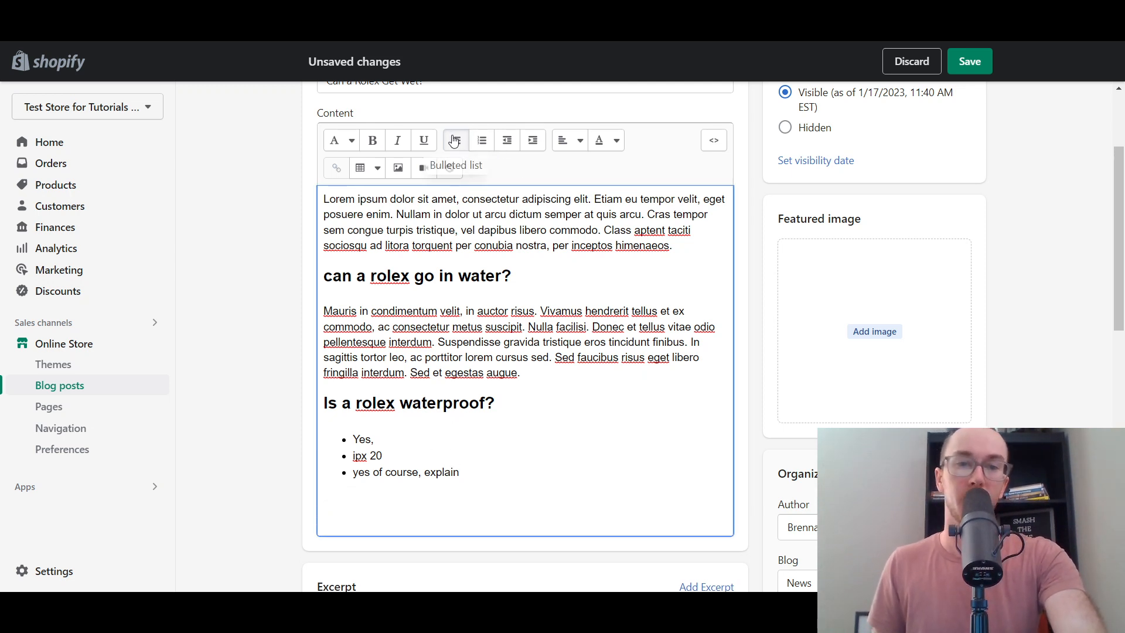
pyautogui.click(482, 141)
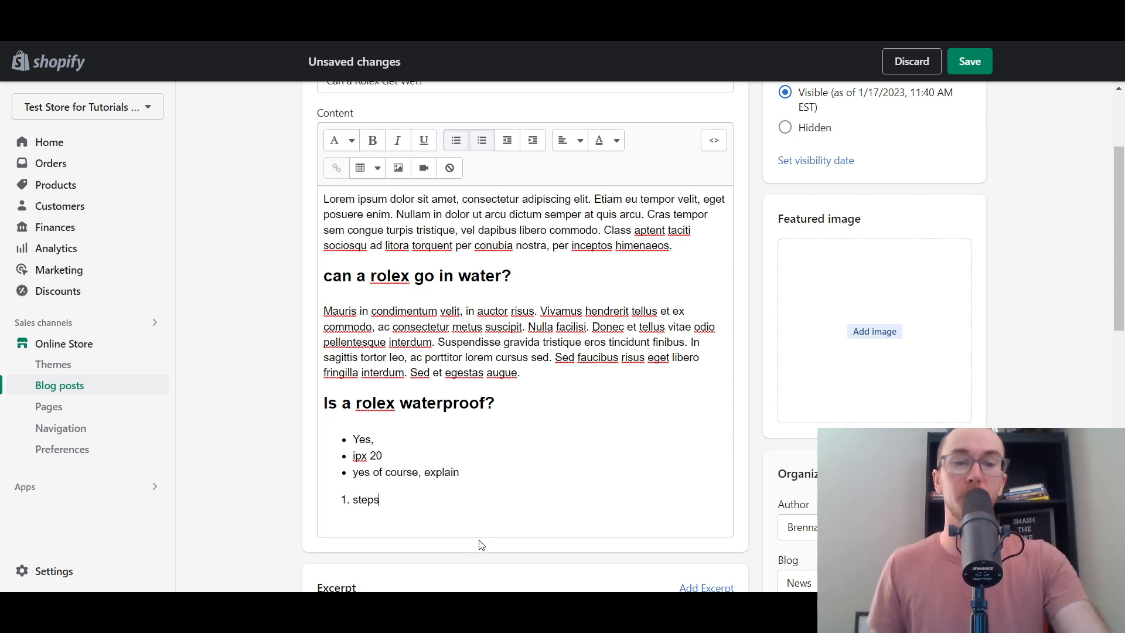
pyautogui.click(436, 505)
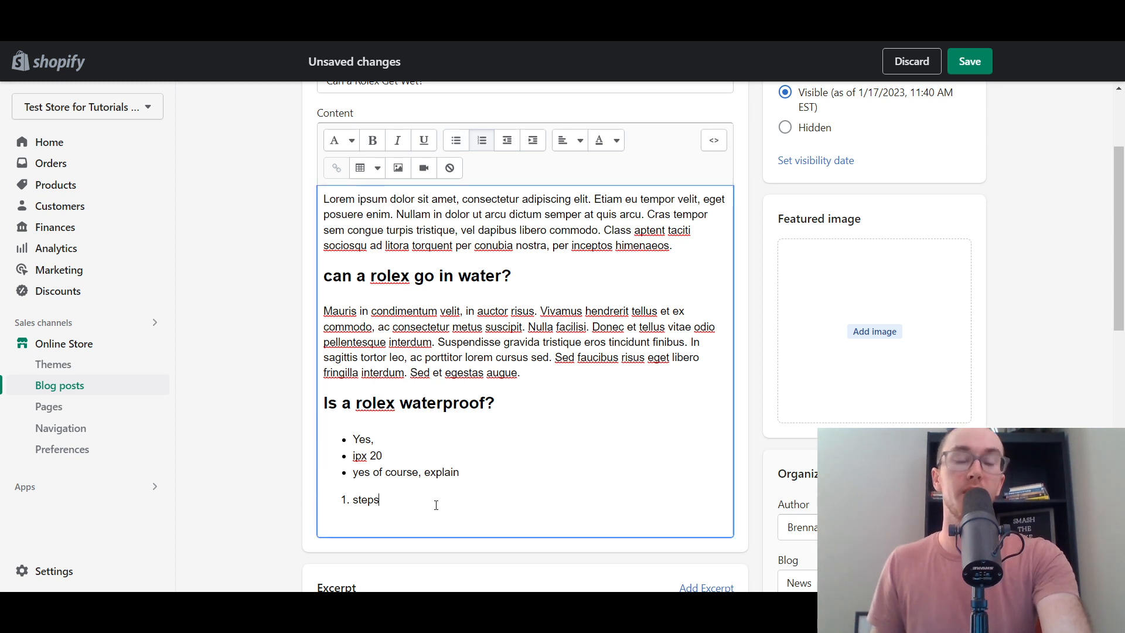
pyautogui.press('Return')
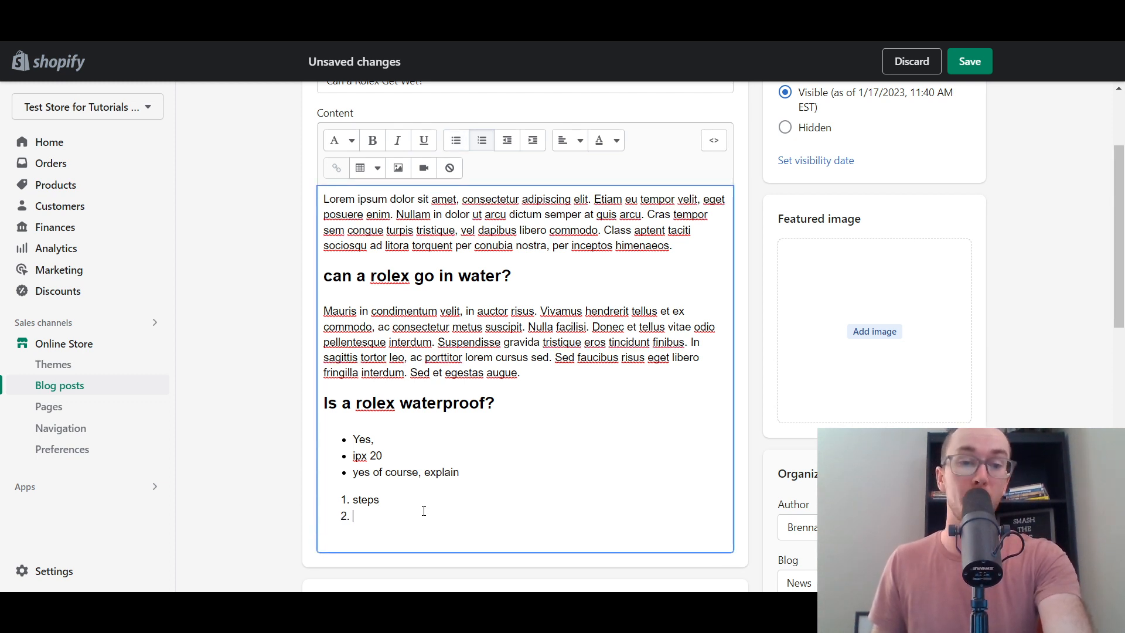
# - Look through the text alignment and colour options below the steps item
pyautogui.scroll(3, 290, 463)
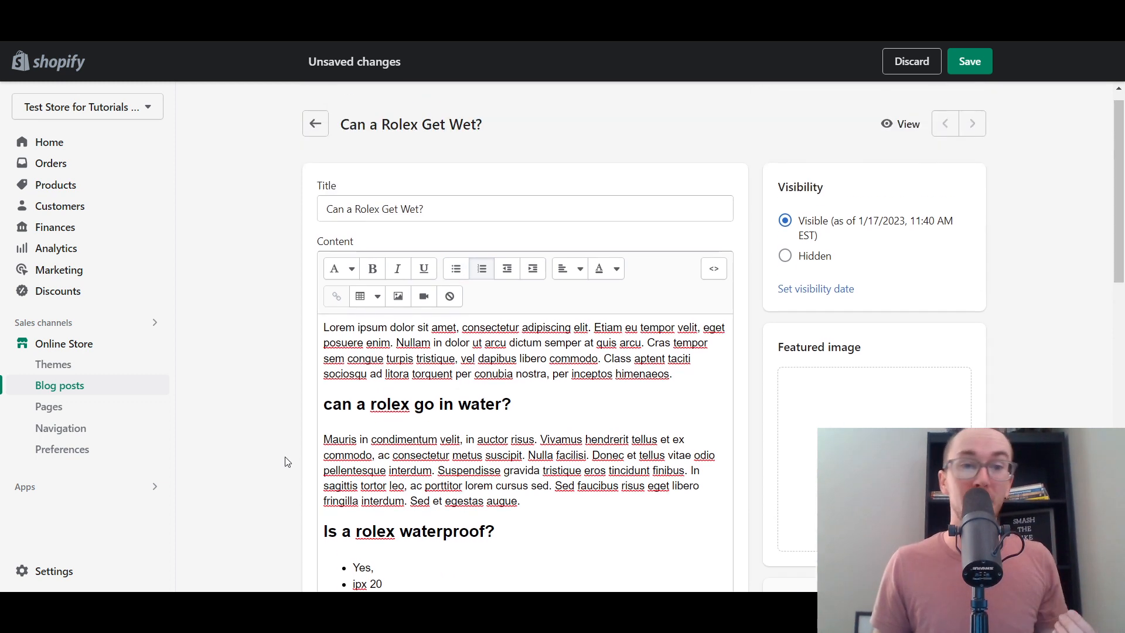
pyautogui.scroll(-3, 288, 462)
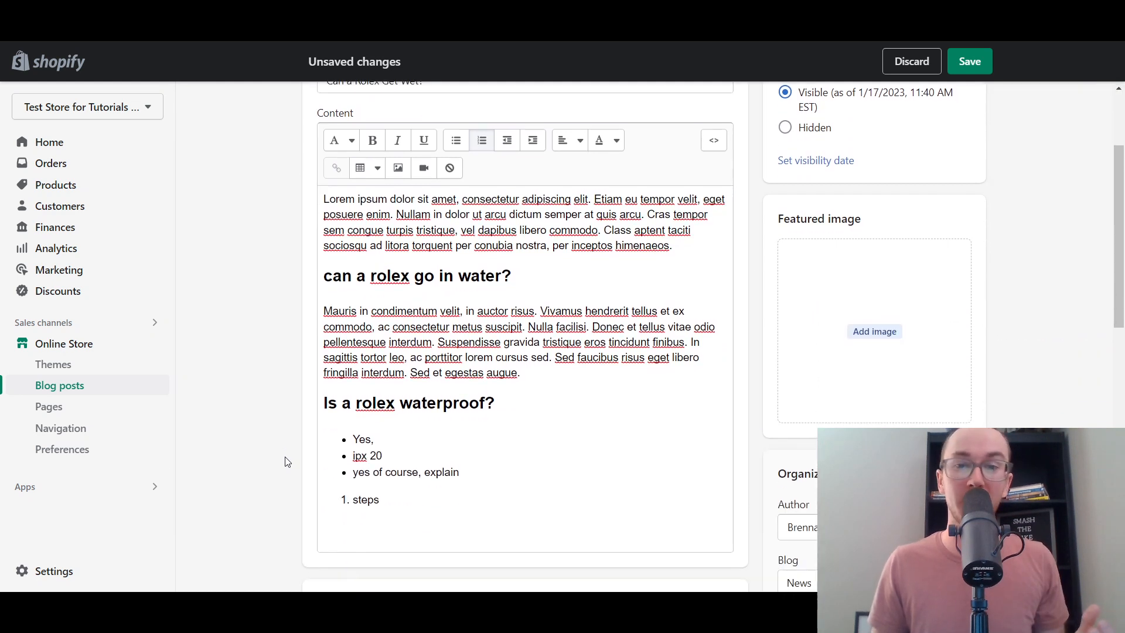
pyautogui.scroll(1, 287, 462)
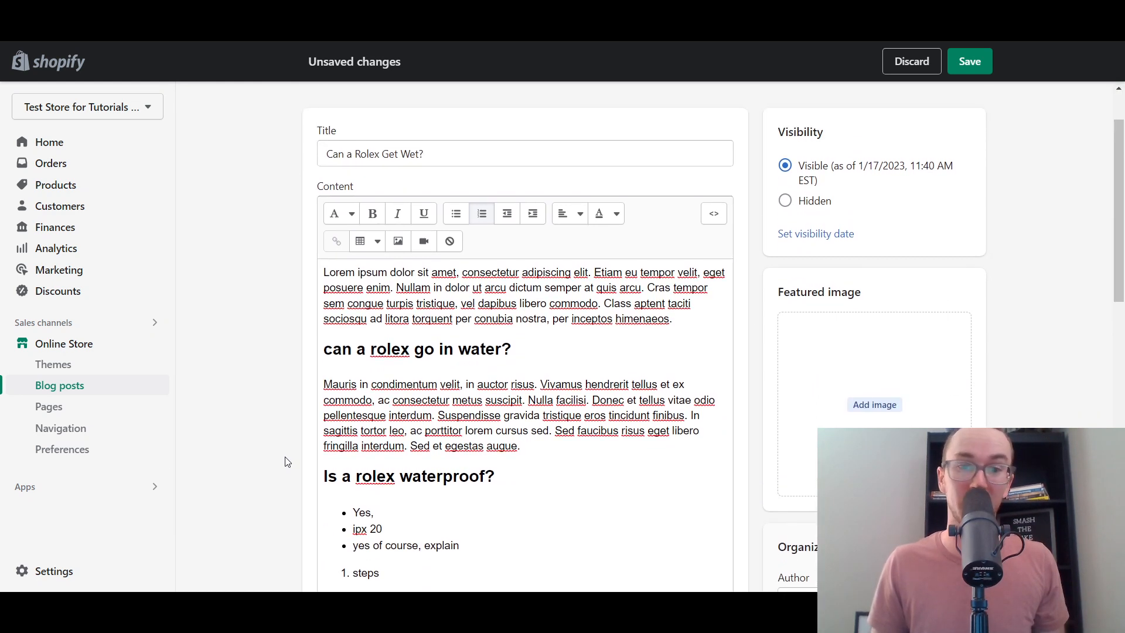
pyautogui.scroll(-1, 287, 462)
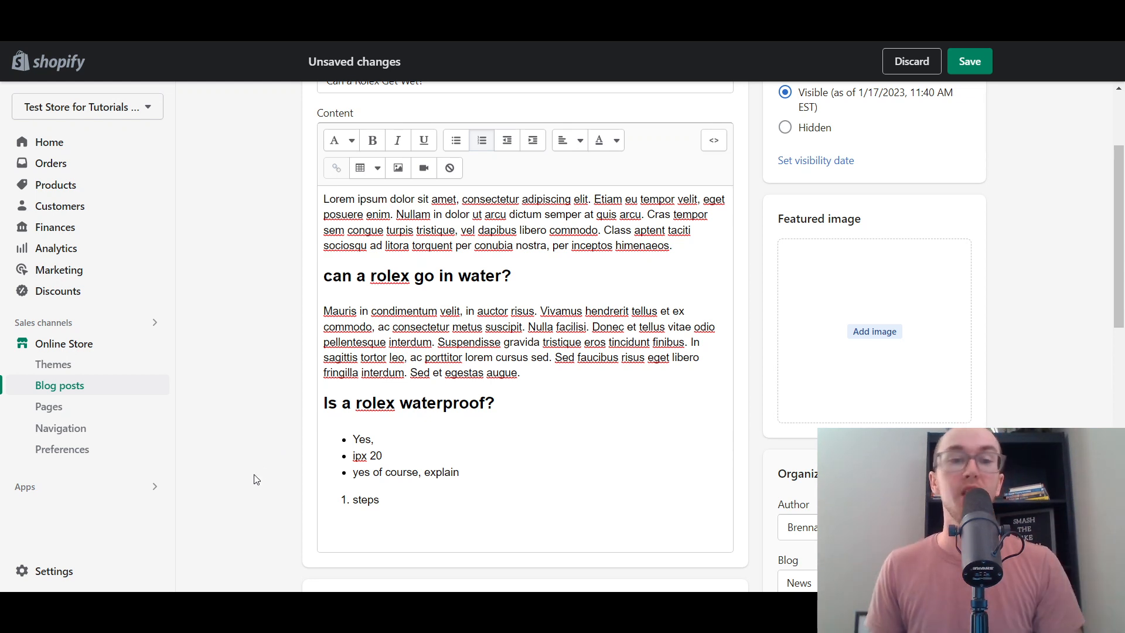
pyautogui.scroll(3, 521, 401)
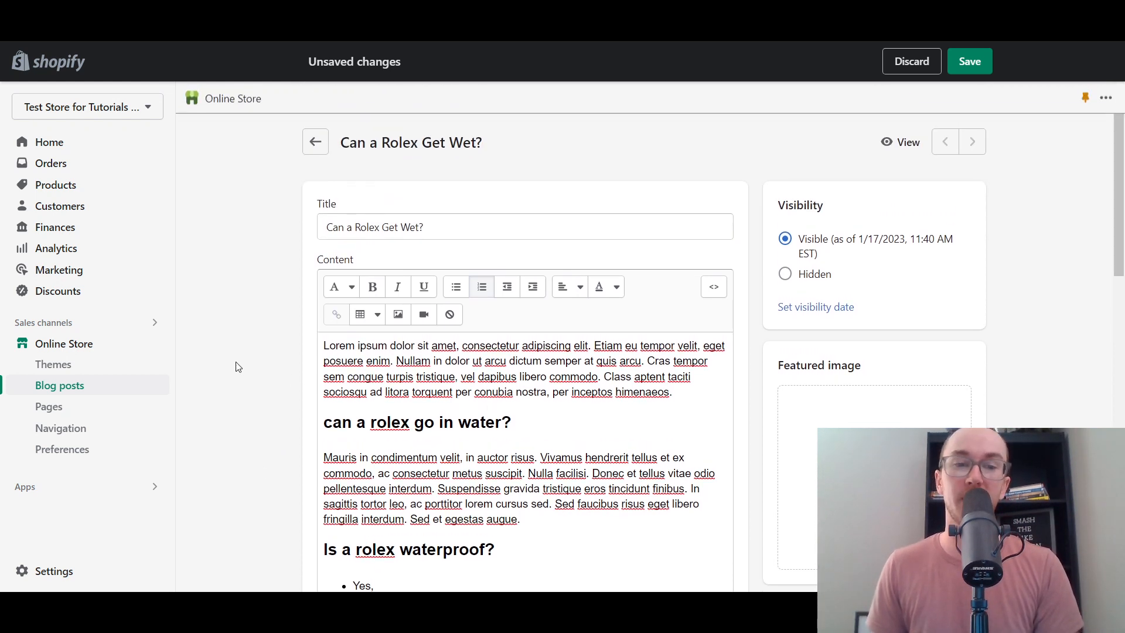
pyautogui.scroll(-3, 254, 368)
pyautogui.click(381, 535)
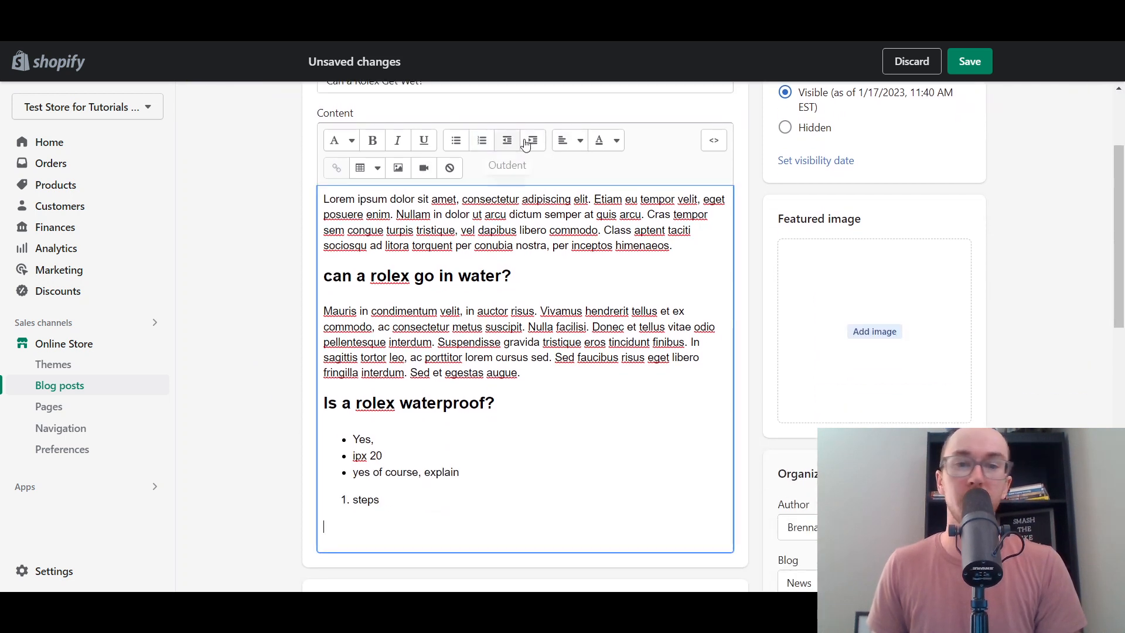
pyautogui.click(579, 141)
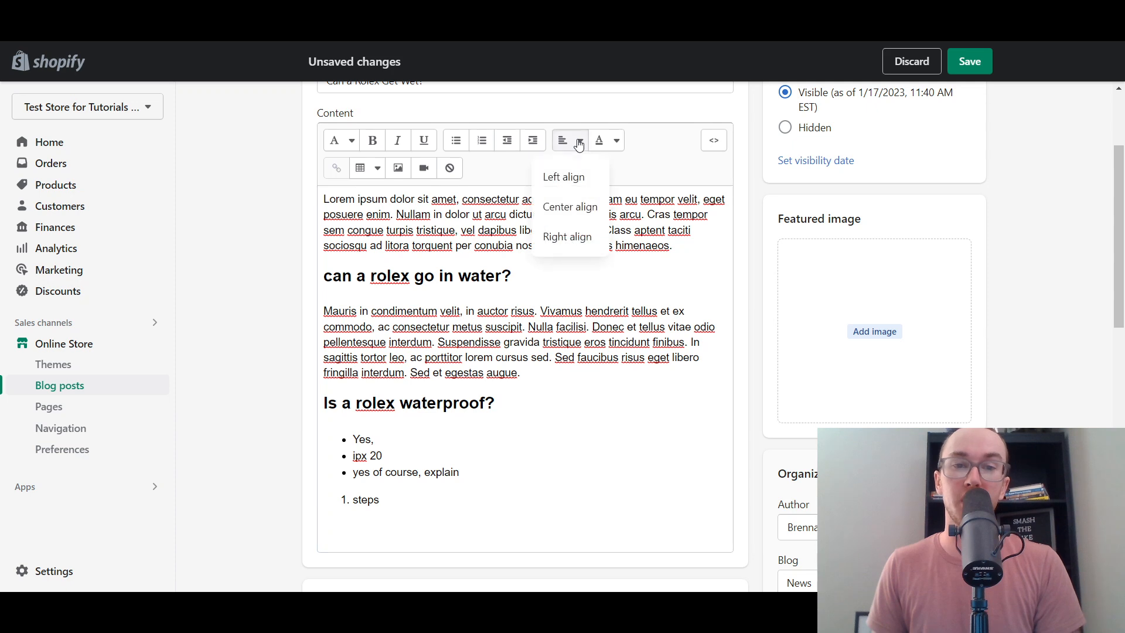
pyautogui.click(617, 142)
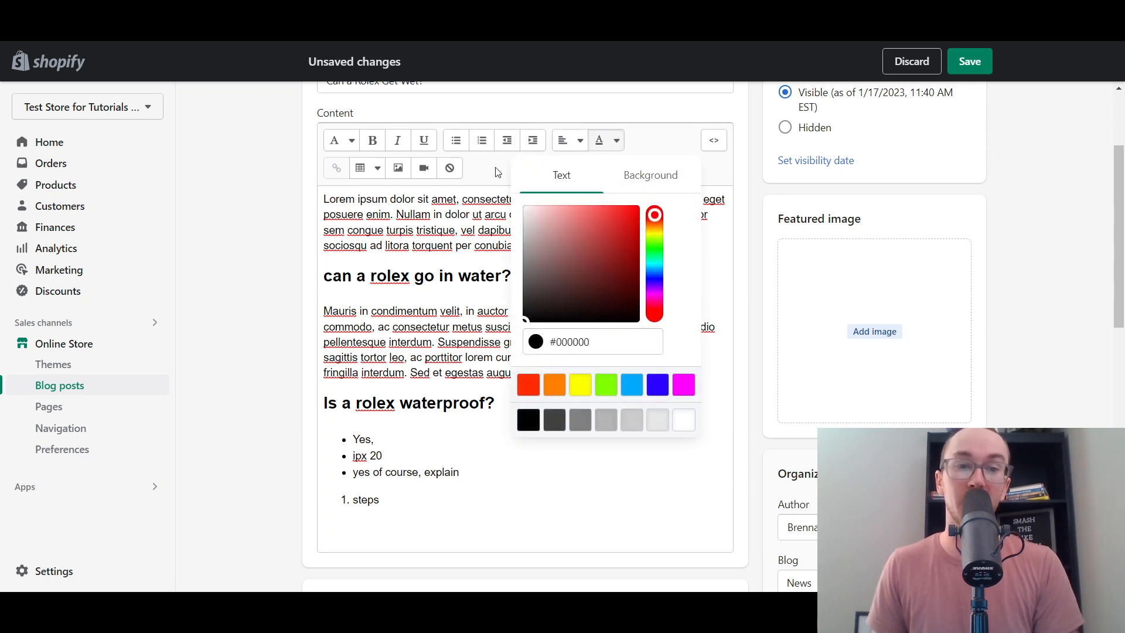
pyautogui.click(382, 526)
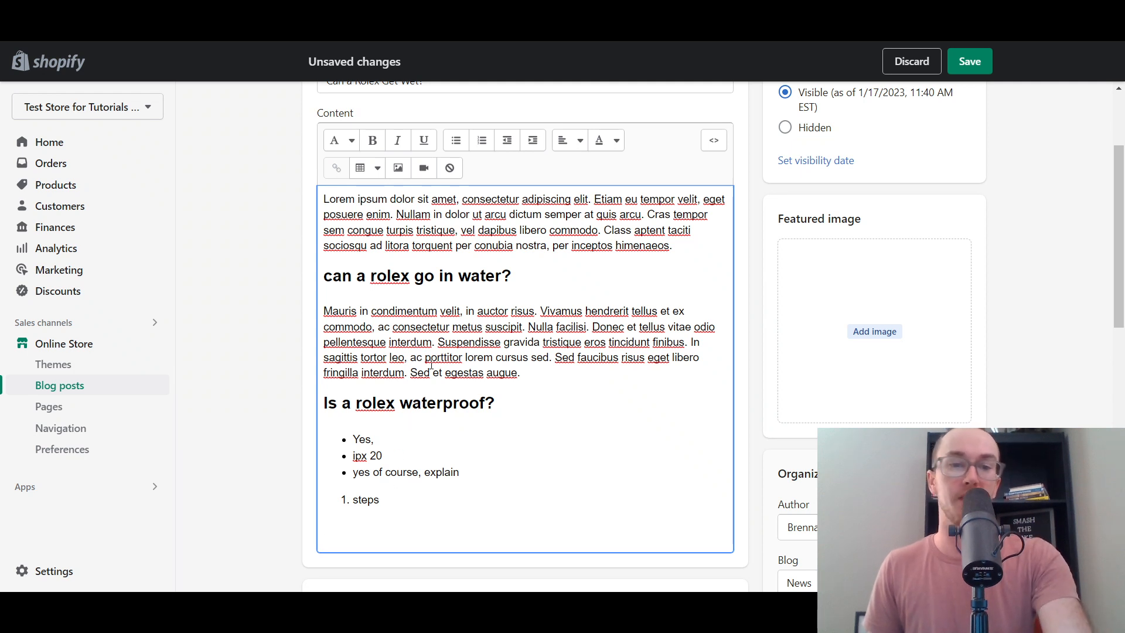
# - Insert a blank line above the opening Lorem ipsum paragraph
pyautogui.click(399, 169)
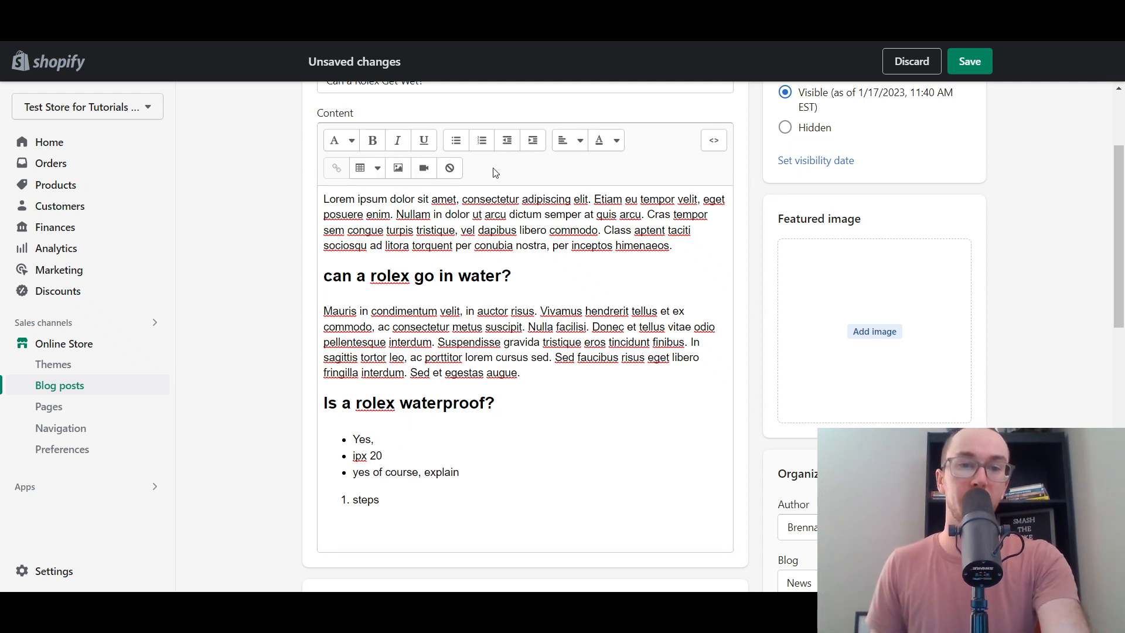
pyautogui.click(343, 492)
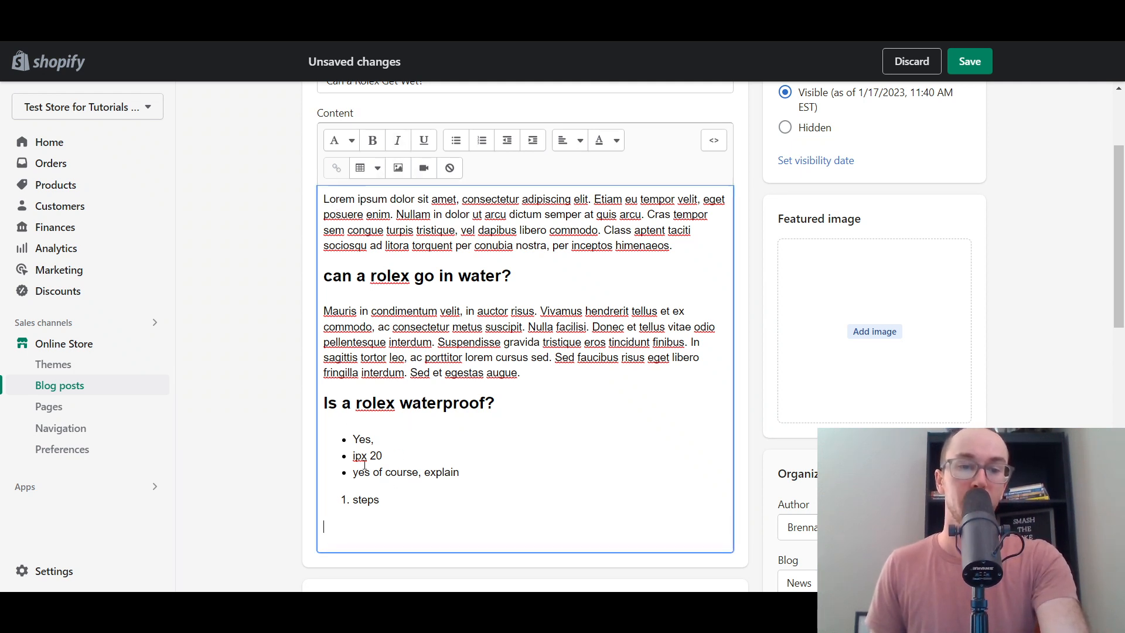
pyautogui.press('Return')
pyautogui.click(385, 203)
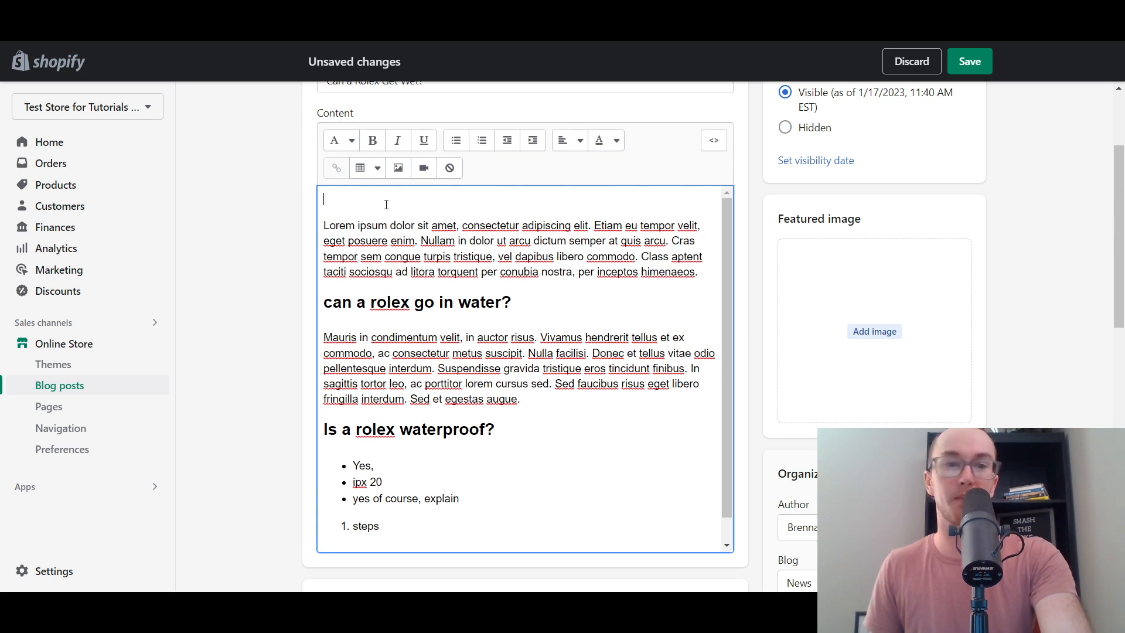
# - In Insert image, check the Product images and URL options, then upload the gold watch photo
pyautogui.click(397, 166)
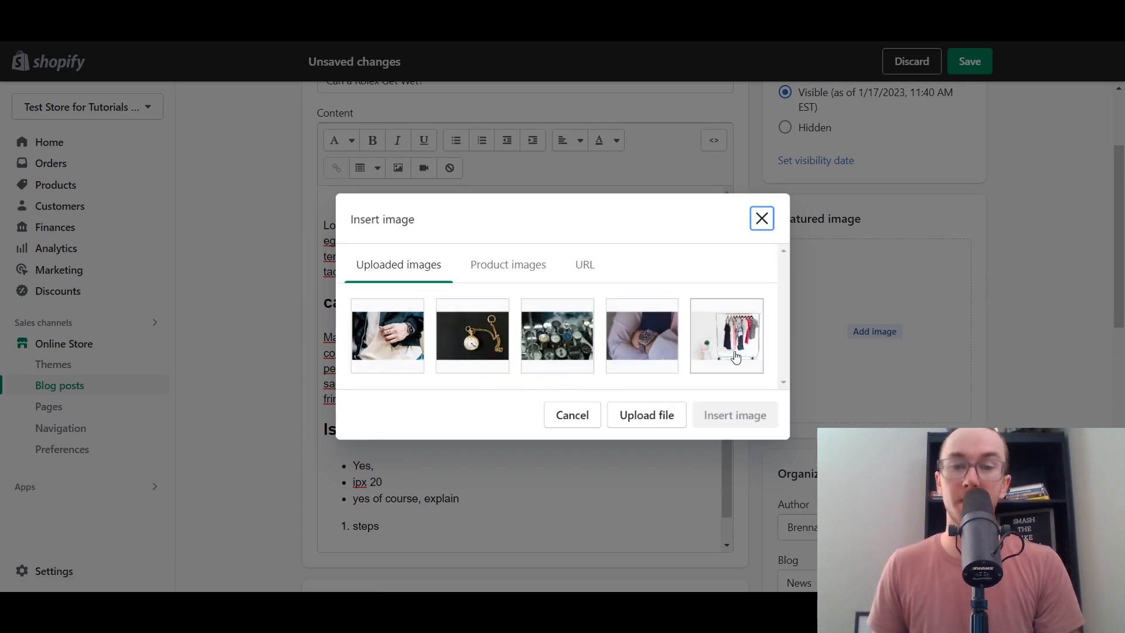
pyautogui.click(508, 265)
pyautogui.click(583, 223)
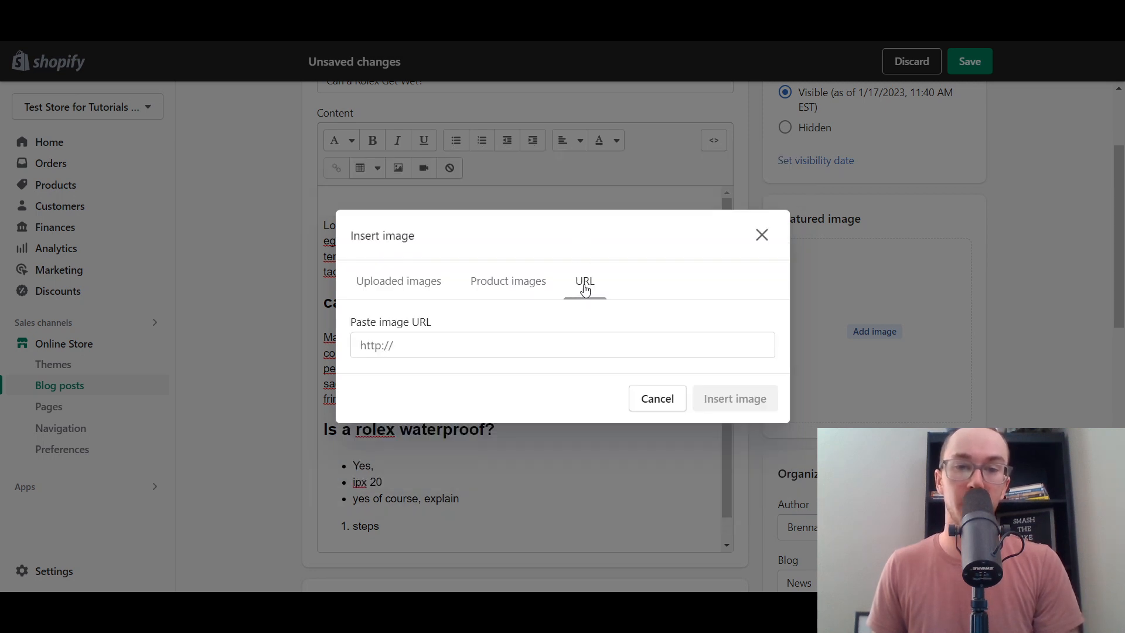
pyautogui.click(439, 288)
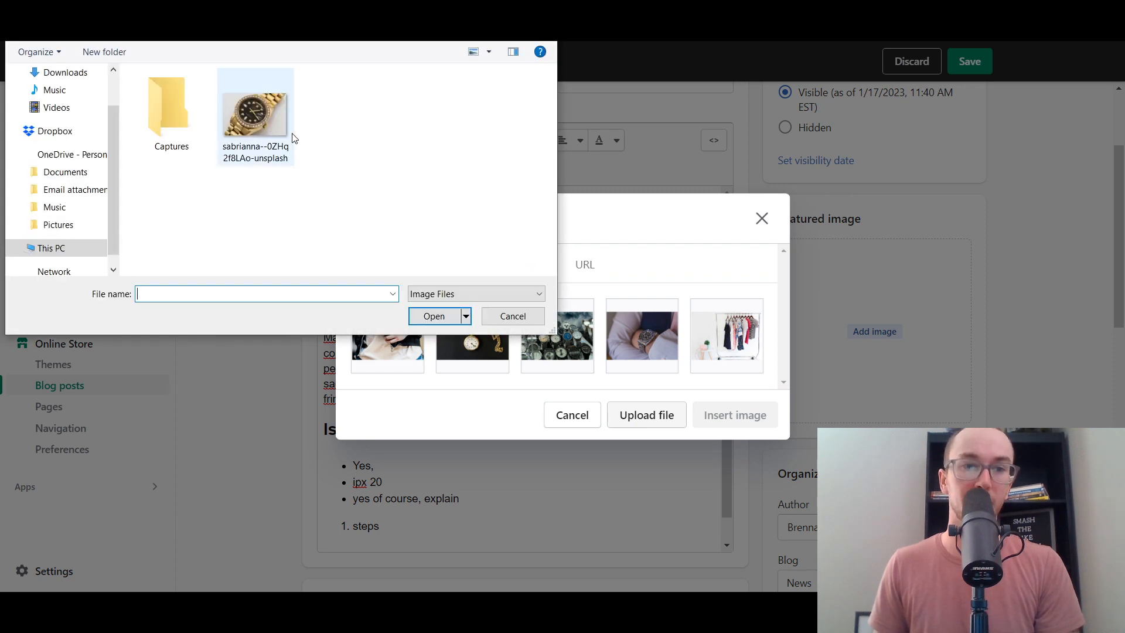
pyautogui.click(287, 138)
pyautogui.click(439, 319)
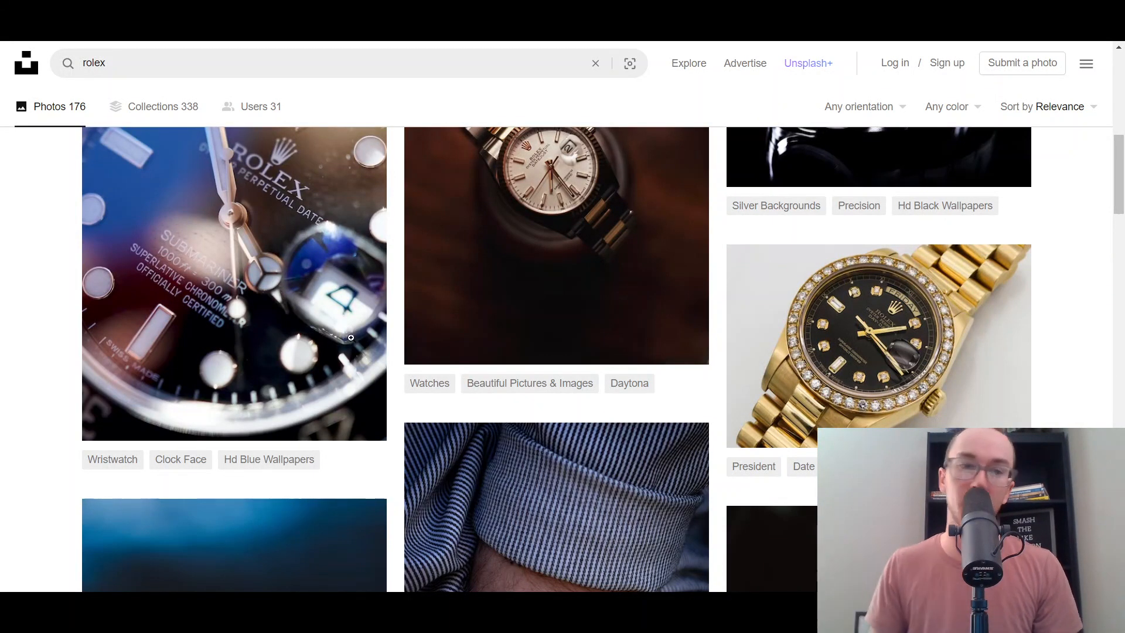
# - Inspect the gold diamond-bezel Rolex photo on Unsplash, then select its thumbnail in Insert image
pyautogui.click(933, 339)
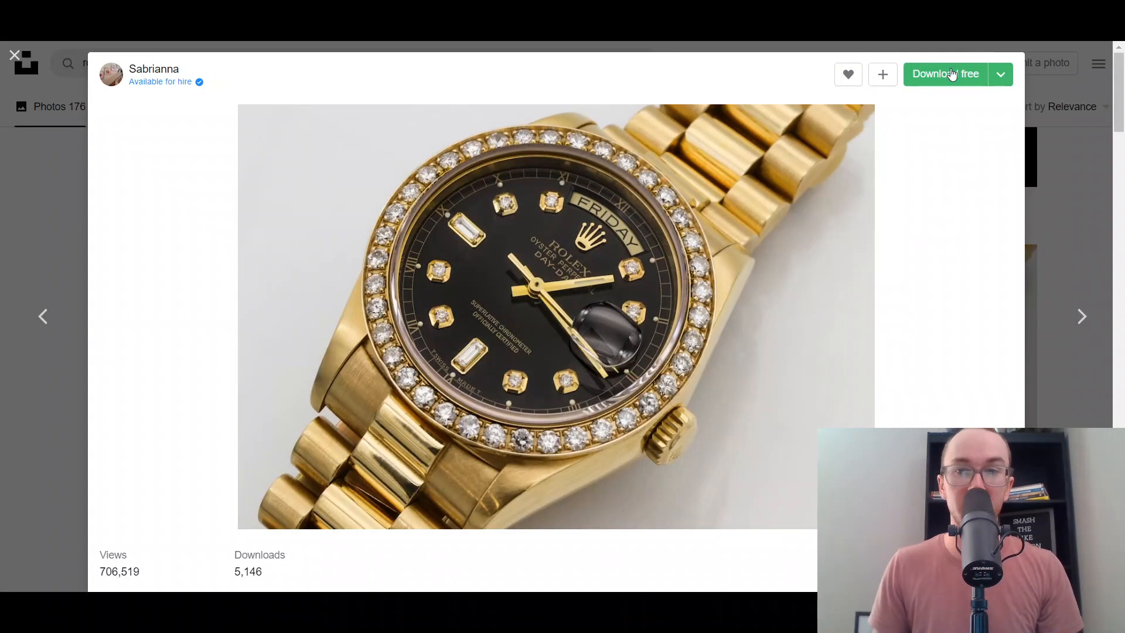
pyautogui.scroll(-3, 543, 513)
pyautogui.scroll(3, 542, 512)
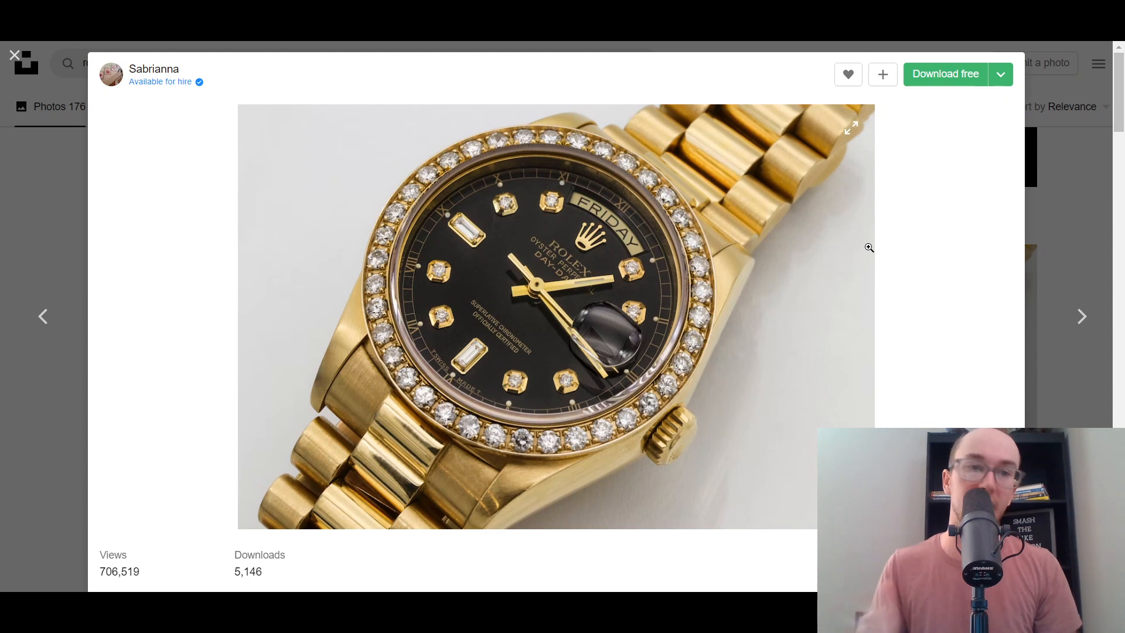
pyautogui.scroll(-5, 967, 293)
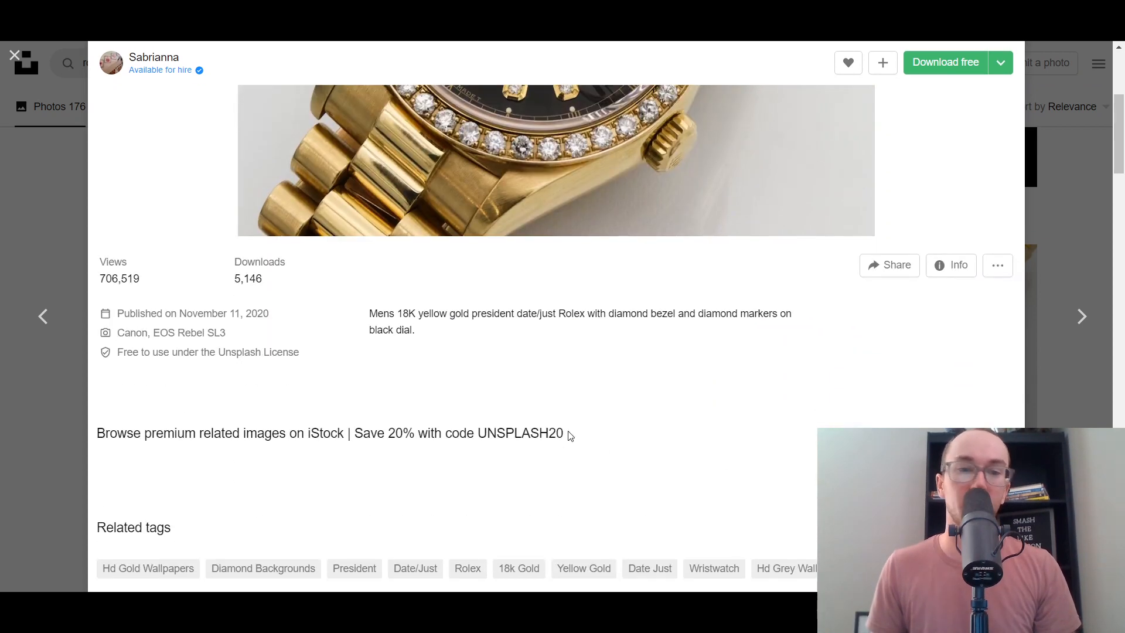
pyautogui.scroll(3, 575, 428)
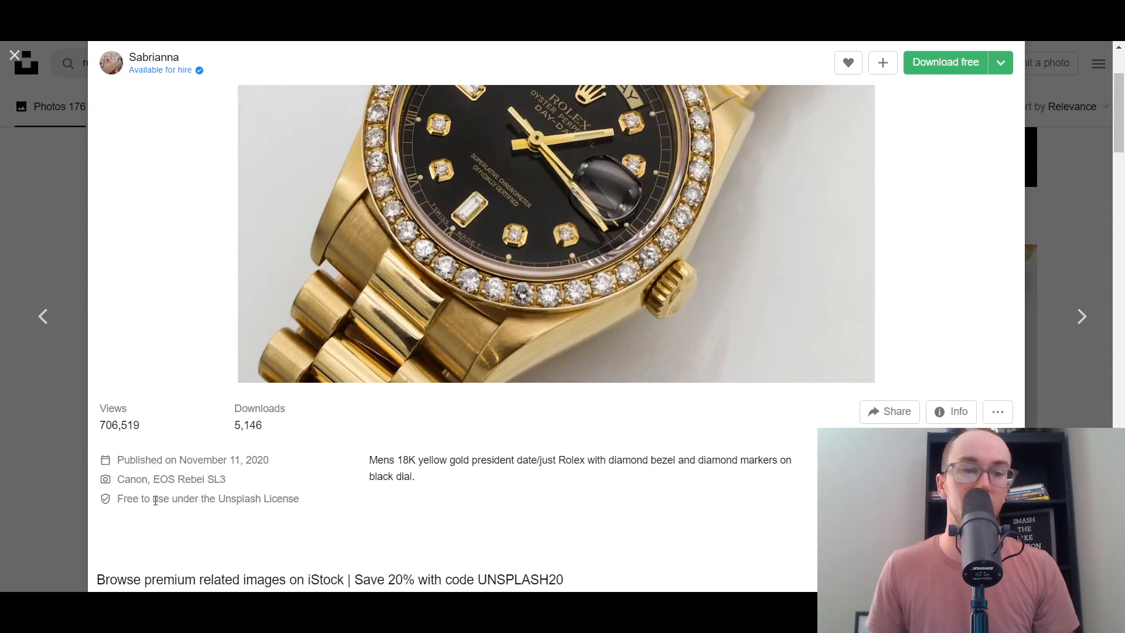
pyautogui.moveTo(116, 501); pyautogui.dragTo(261, 506)
pyautogui.click(332, 501)
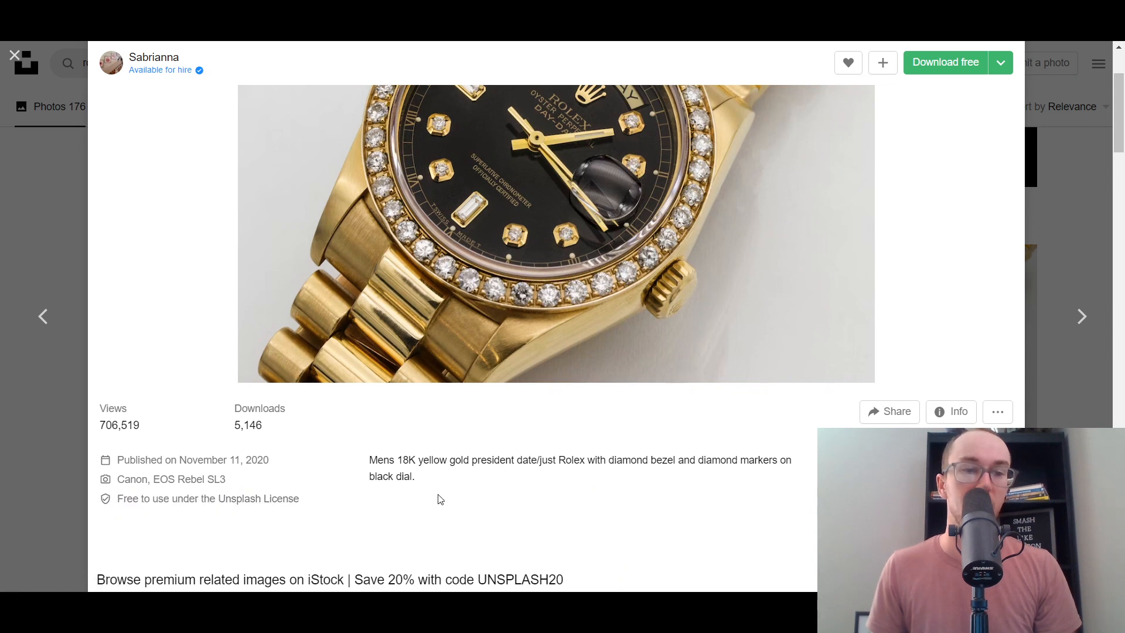
pyautogui.scroll(3, 451, 486)
pyautogui.click(1092, 182)
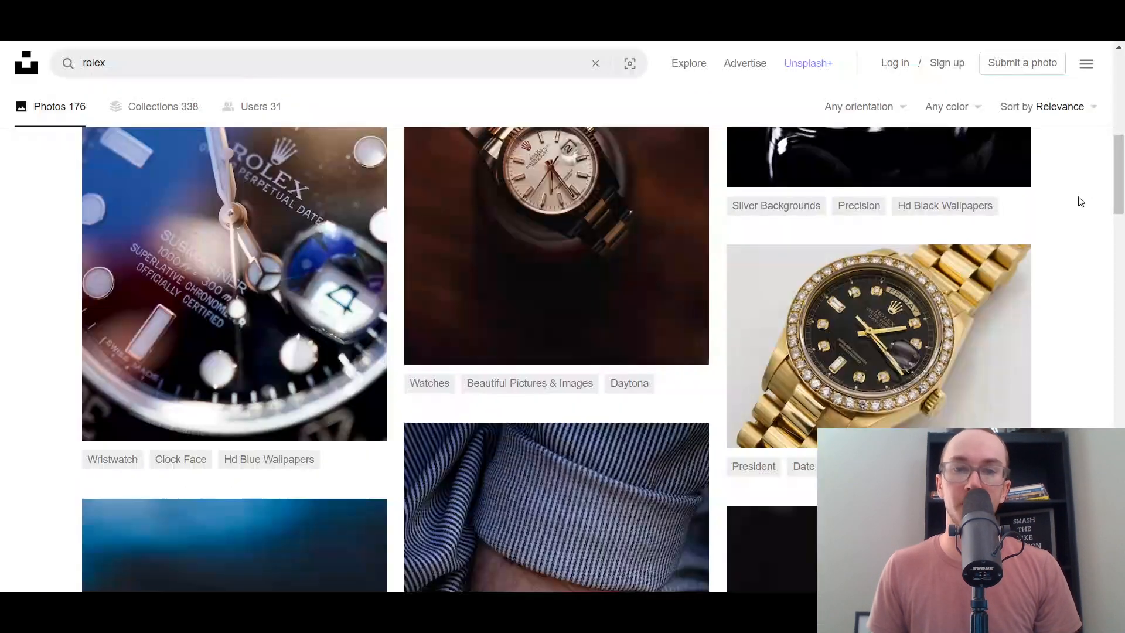
pyautogui.moveTo(1119, 176)
pyautogui.mouseDown()
pyautogui.moveTo(1122, 116)
pyautogui.moveTo(1123, 186)
pyautogui.moveTo(1123, 91)
pyautogui.moveTo(1123, 183)
pyautogui.mouseUp()
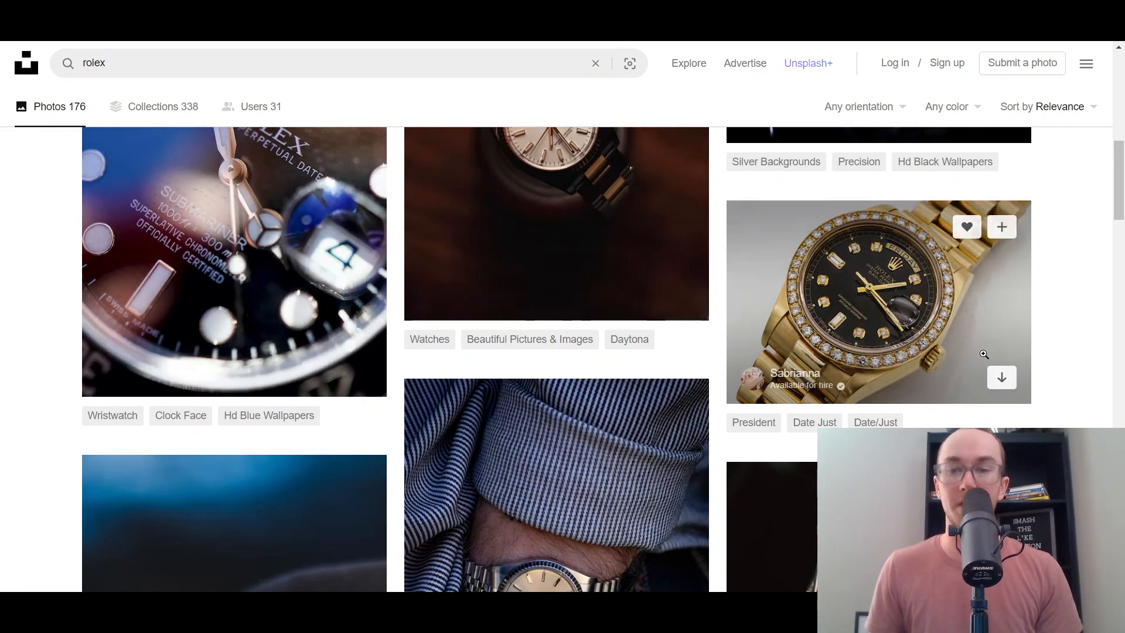
pyautogui.moveTo(751, 326)
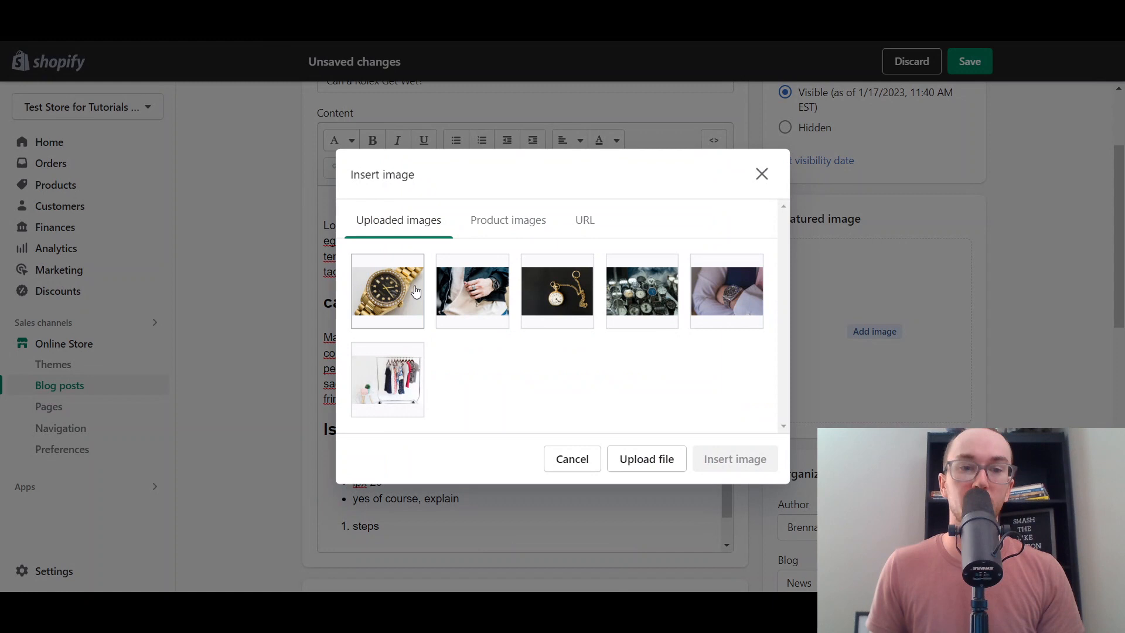
pyautogui.click(415, 292)
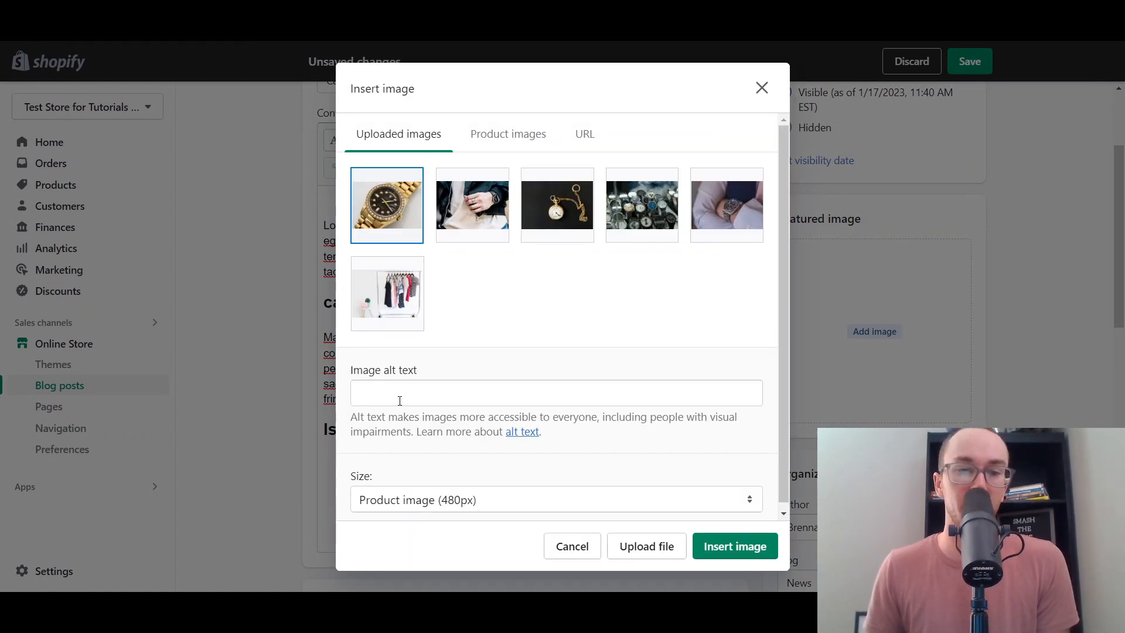
# - Insert the gold Rolex photo with alt text 'gold rolex' at Banner image (600px) size
pyautogui.scroll(-1, 434, 377)
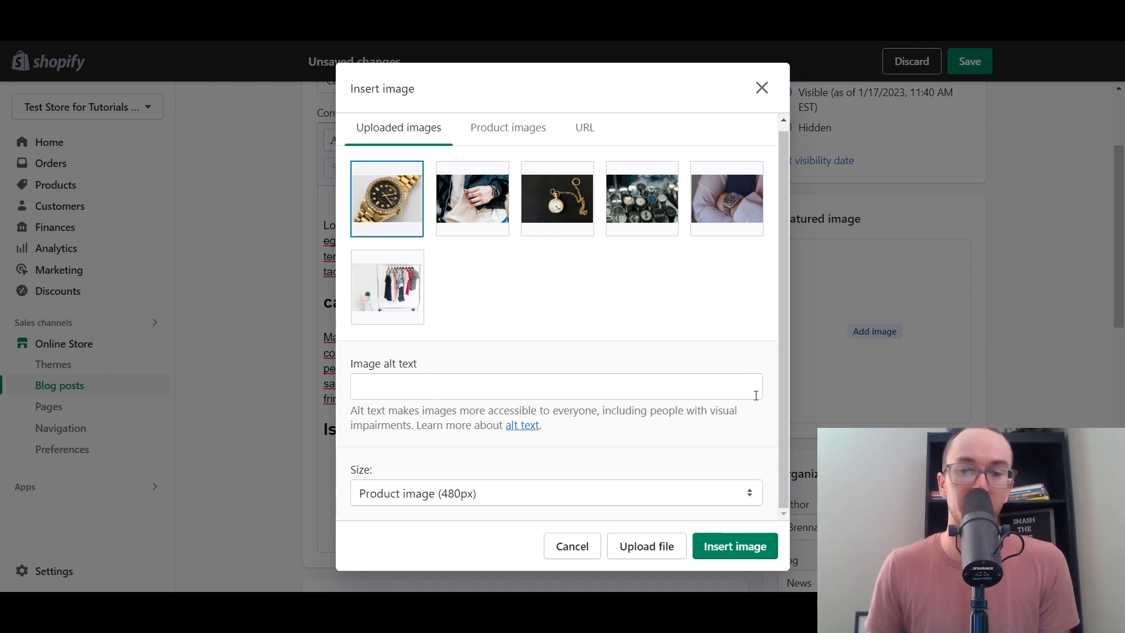
pyautogui.click(366, 390)
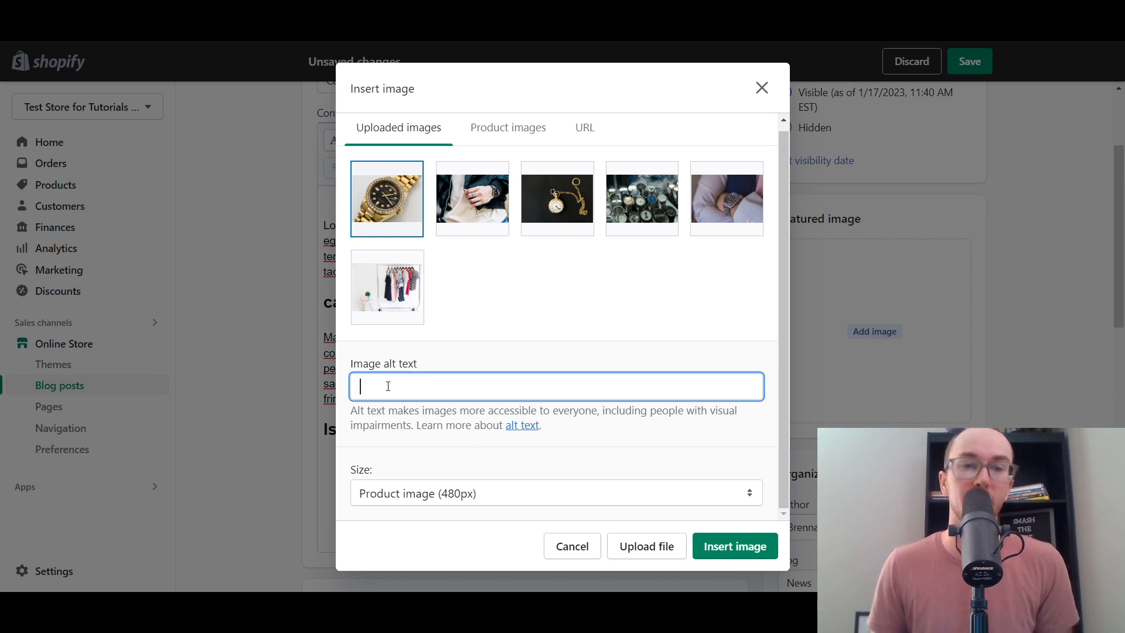
pyautogui.write('gold ')
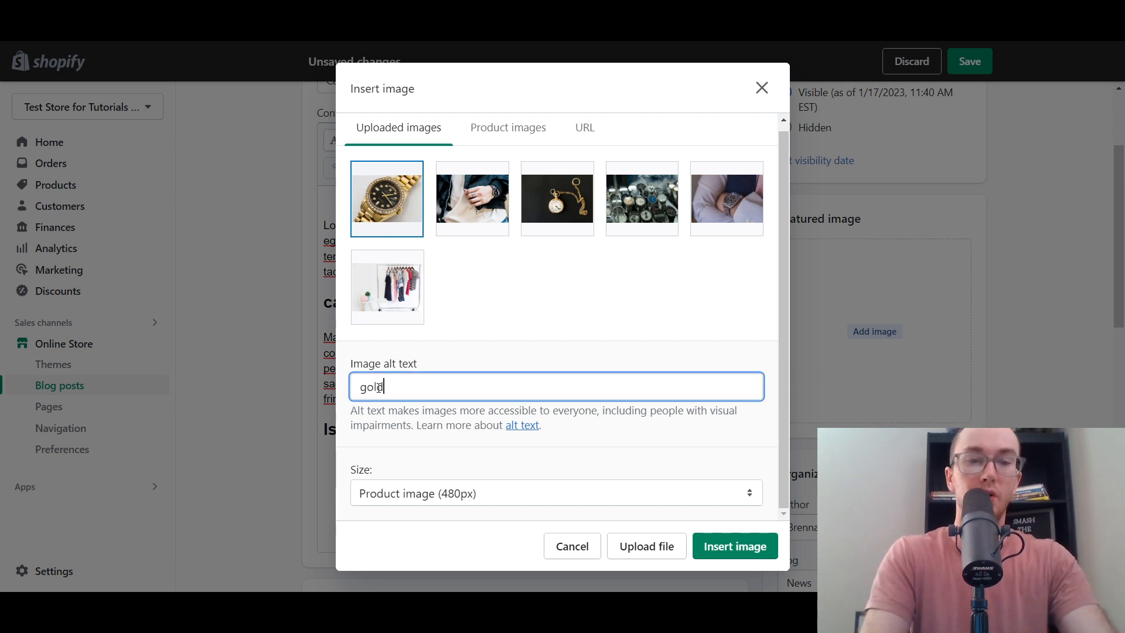
pyautogui.write('rolex')
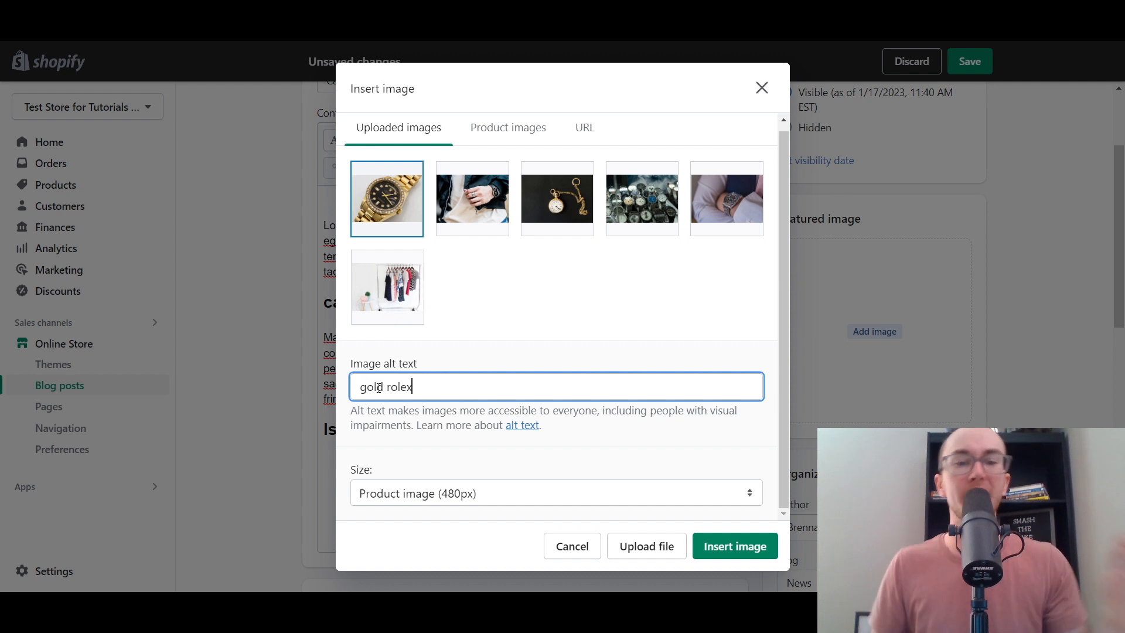
pyautogui.click(455, 354)
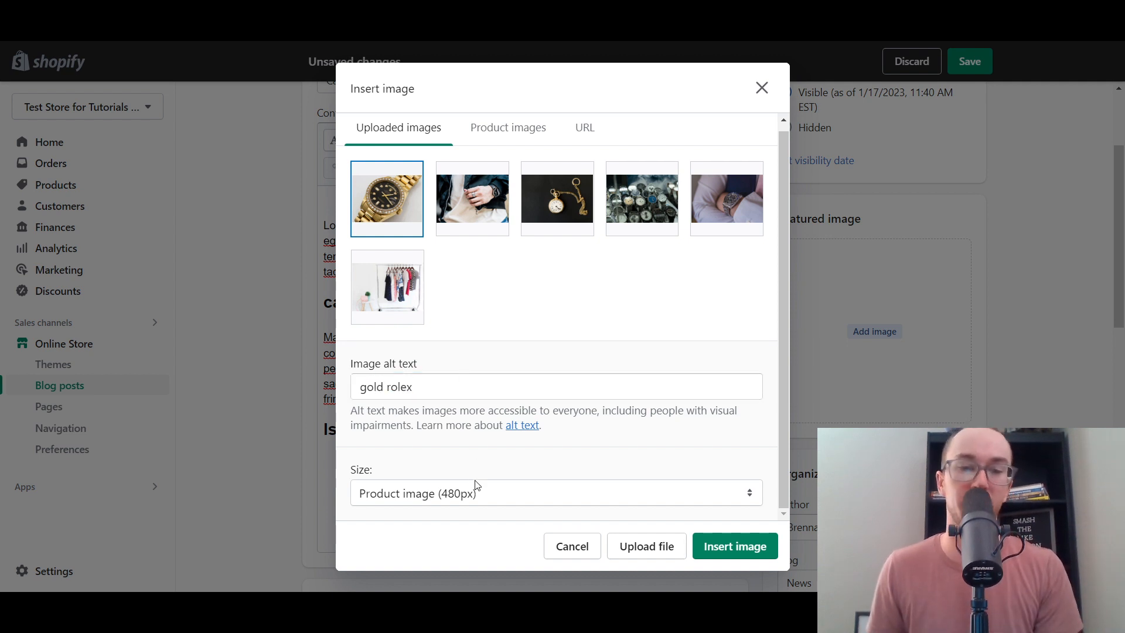
pyautogui.click(452, 497)
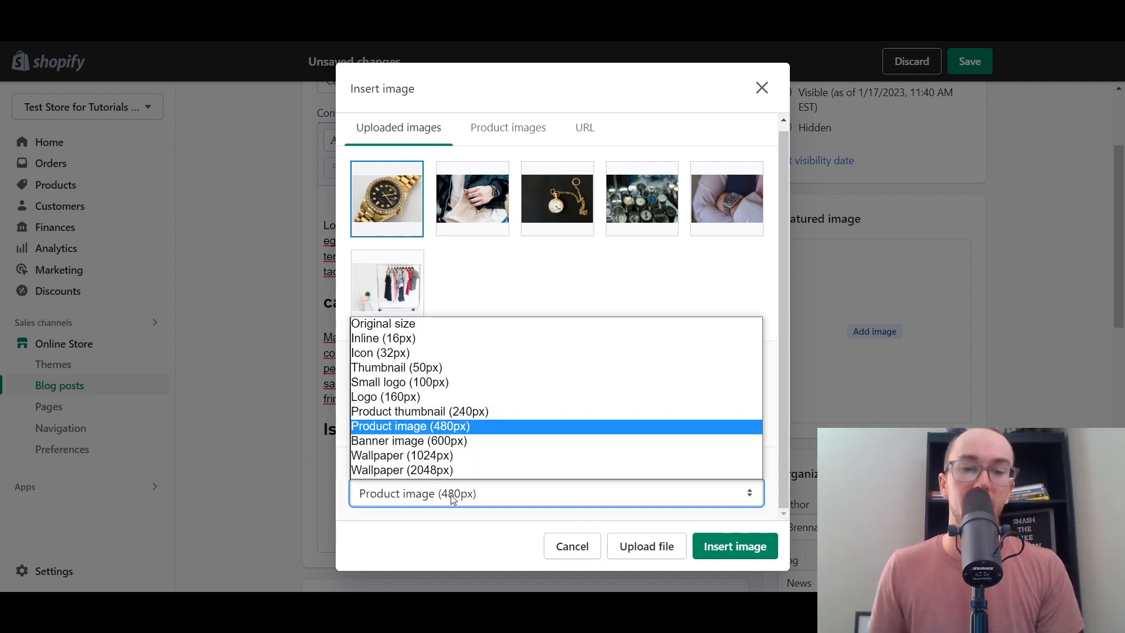
pyautogui.click(513, 428)
pyautogui.click(584, 493)
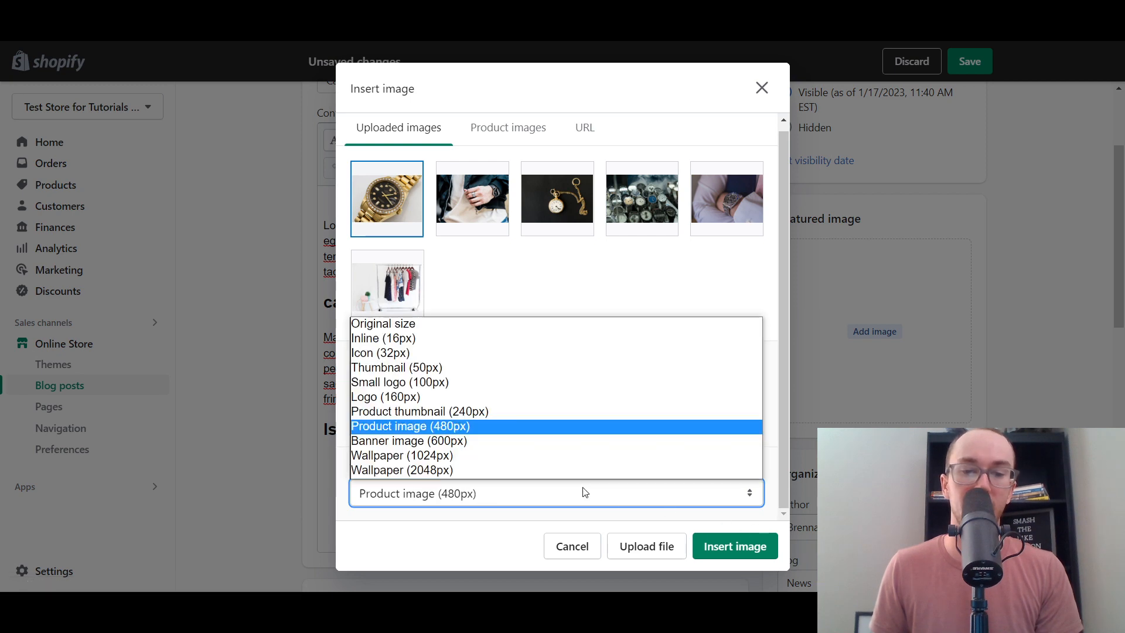
pyautogui.click(512, 441)
pyautogui.click(736, 545)
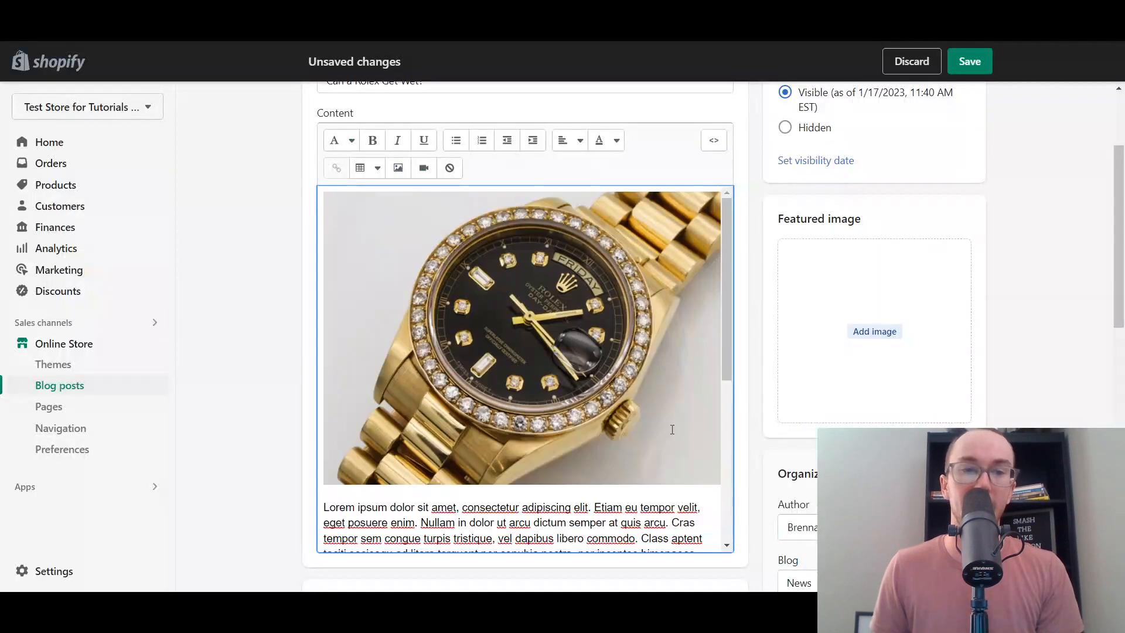
pyautogui.moveTo(727, 305); pyautogui.dragTo(773, 276)
pyautogui.scroll(2, 485, 342)
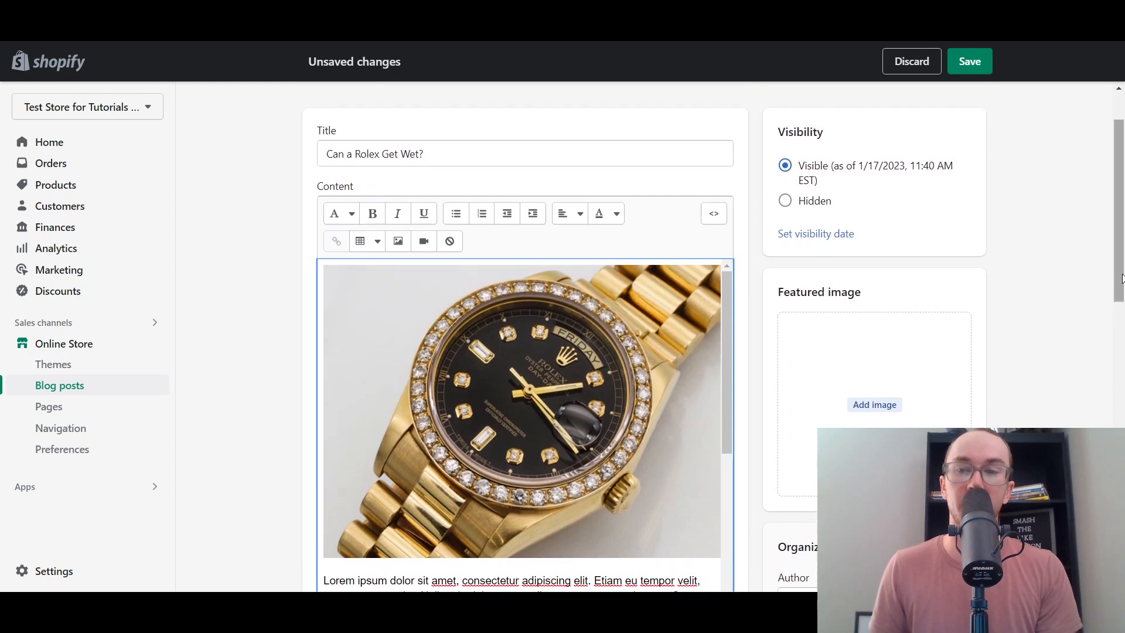
pyautogui.scroll(-3, 485, 341)
pyautogui.scroll(1, 485, 342)
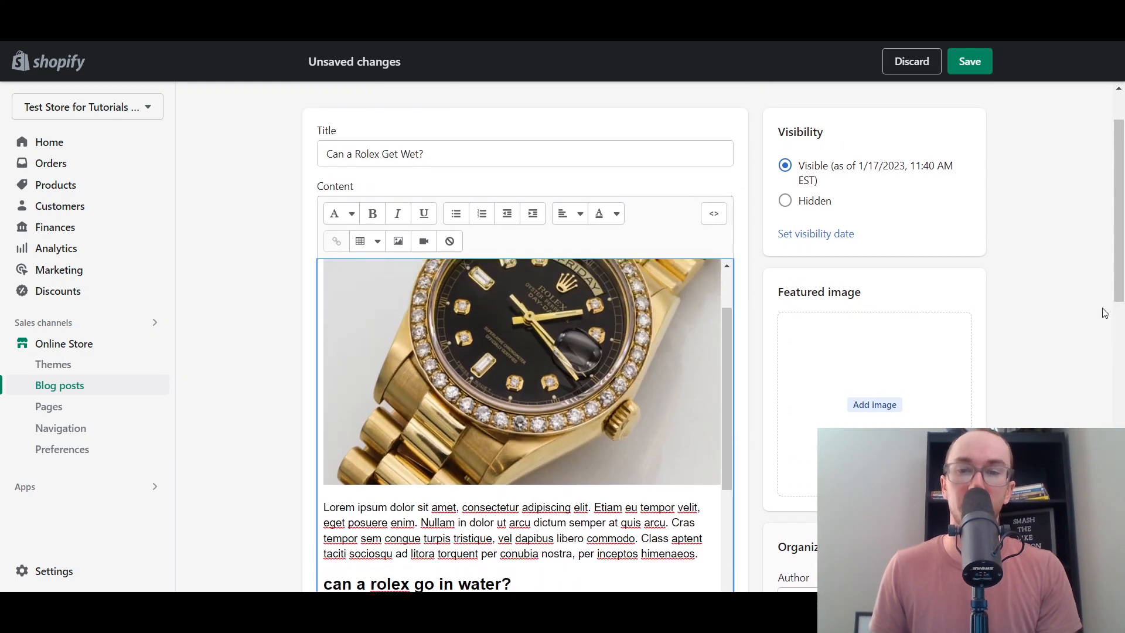
pyautogui.scroll(-1, 1105, 313)
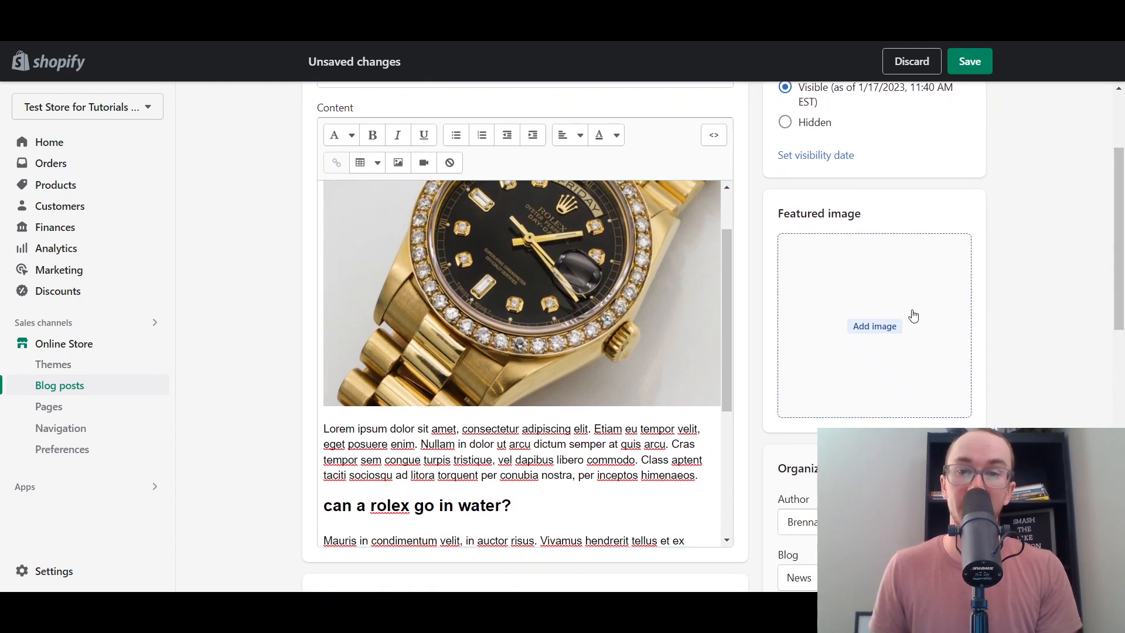
pyautogui.moveTo(1117, 273); pyautogui.dragTo(1118, 464)
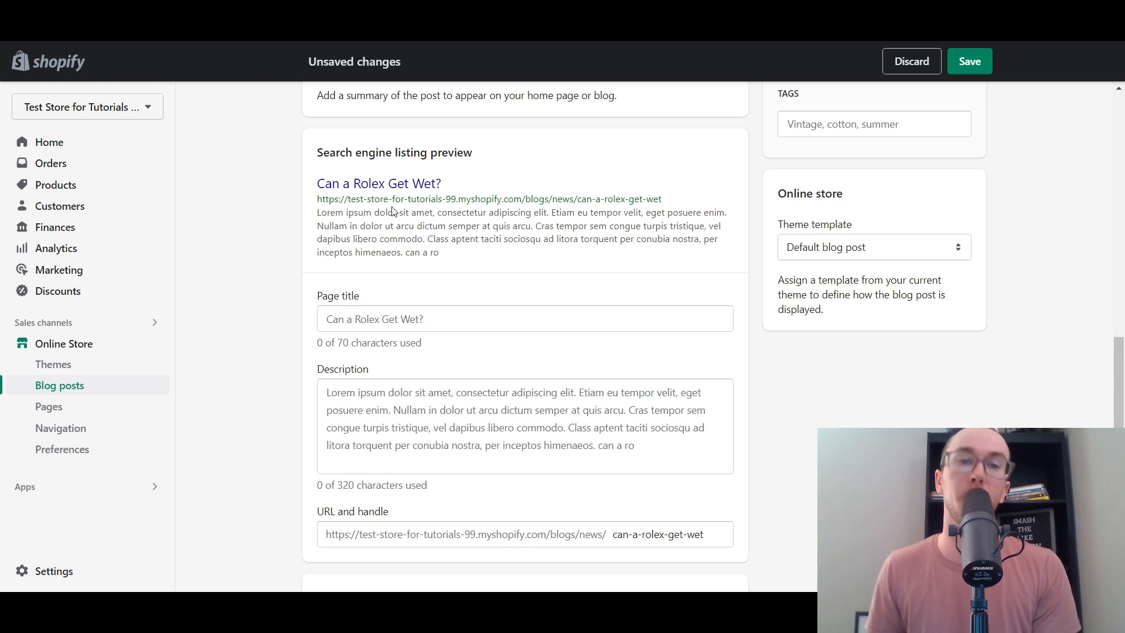
pyautogui.click(708, 532)
pyautogui.click(805, 531)
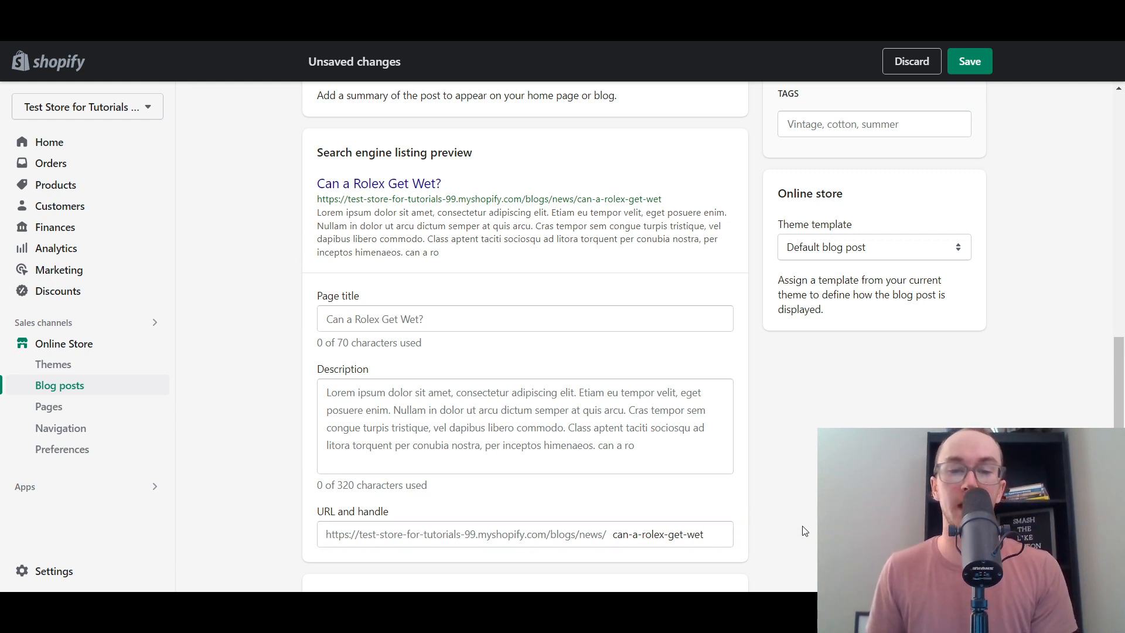
pyautogui.scroll(-1, 805, 531)
pyautogui.click(718, 451)
pyautogui.click(811, 450)
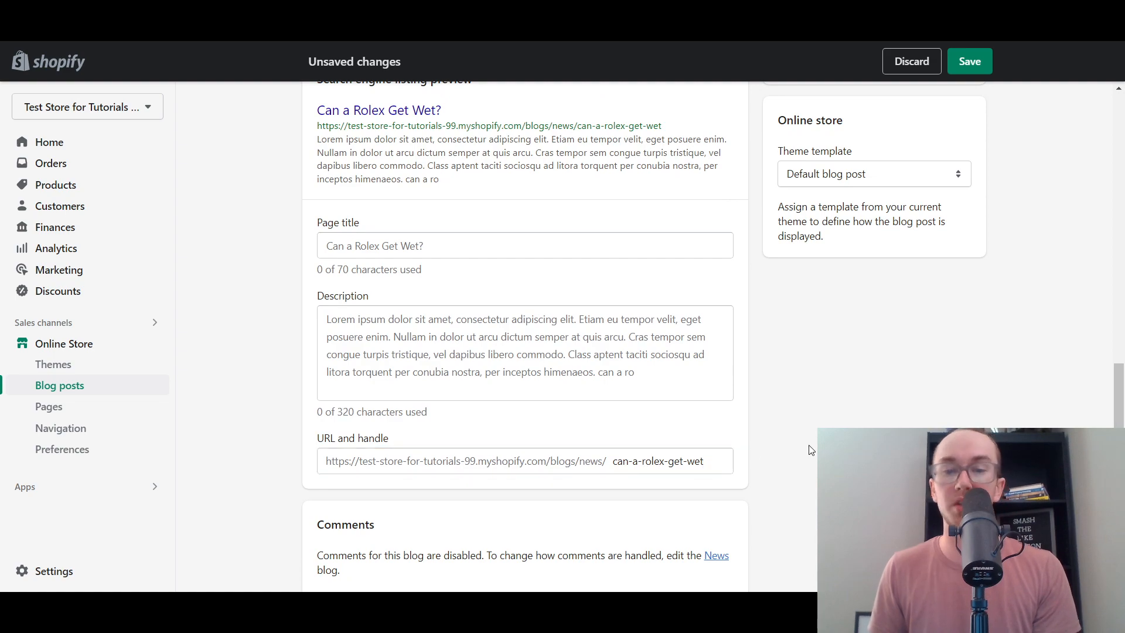
pyautogui.moveTo(1119, 481); pyautogui.dragTo(1093, 500)
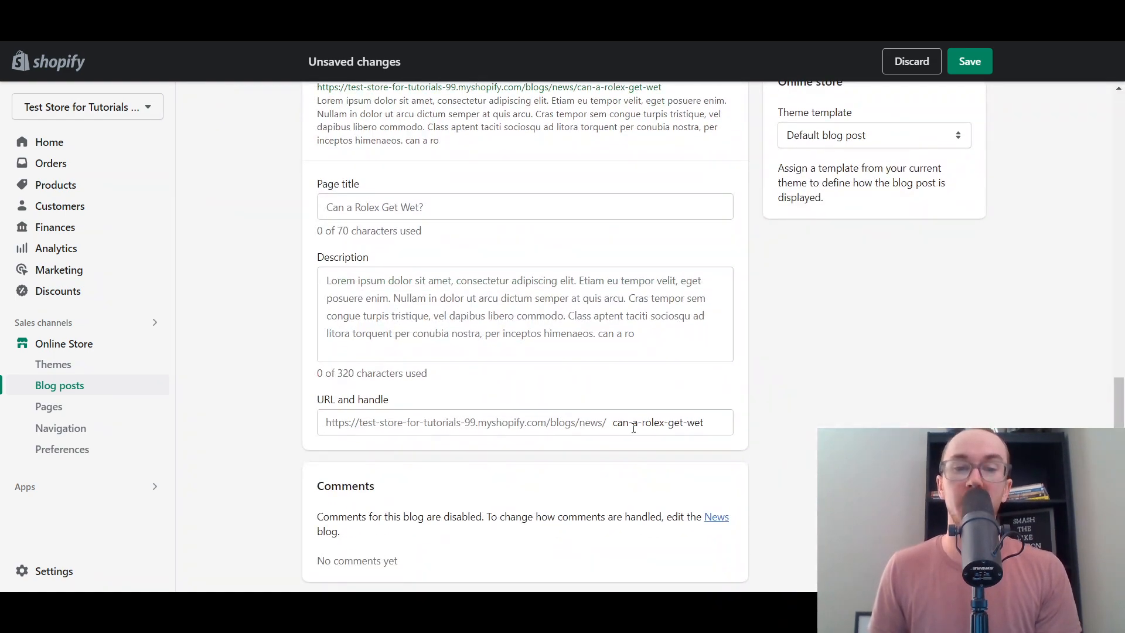
pyautogui.click(615, 423)
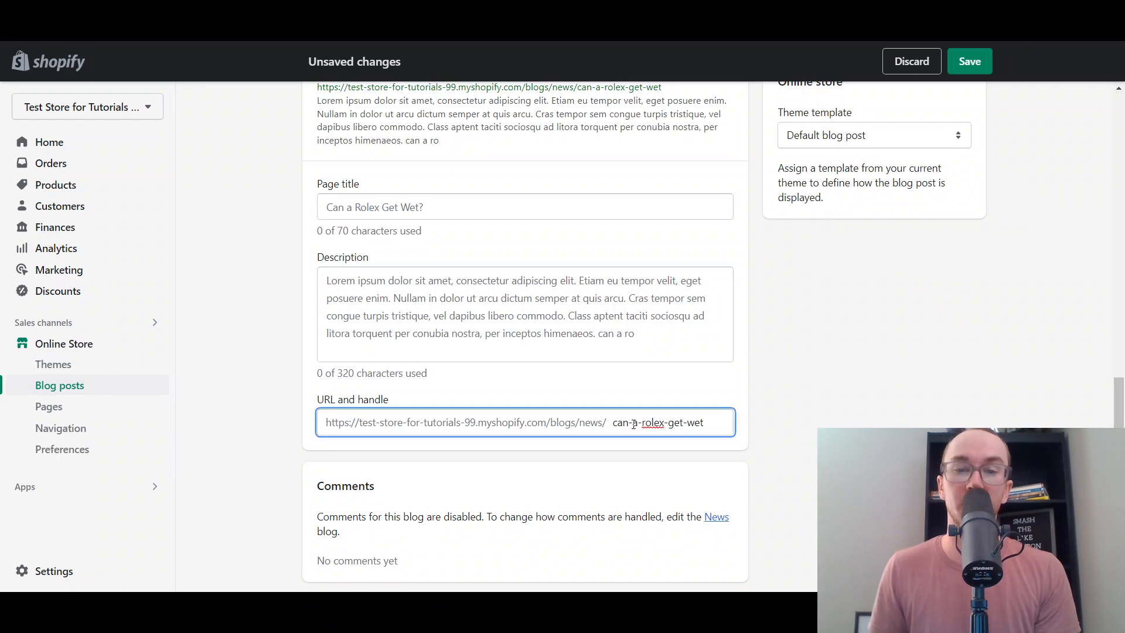
pyautogui.click(825, 421)
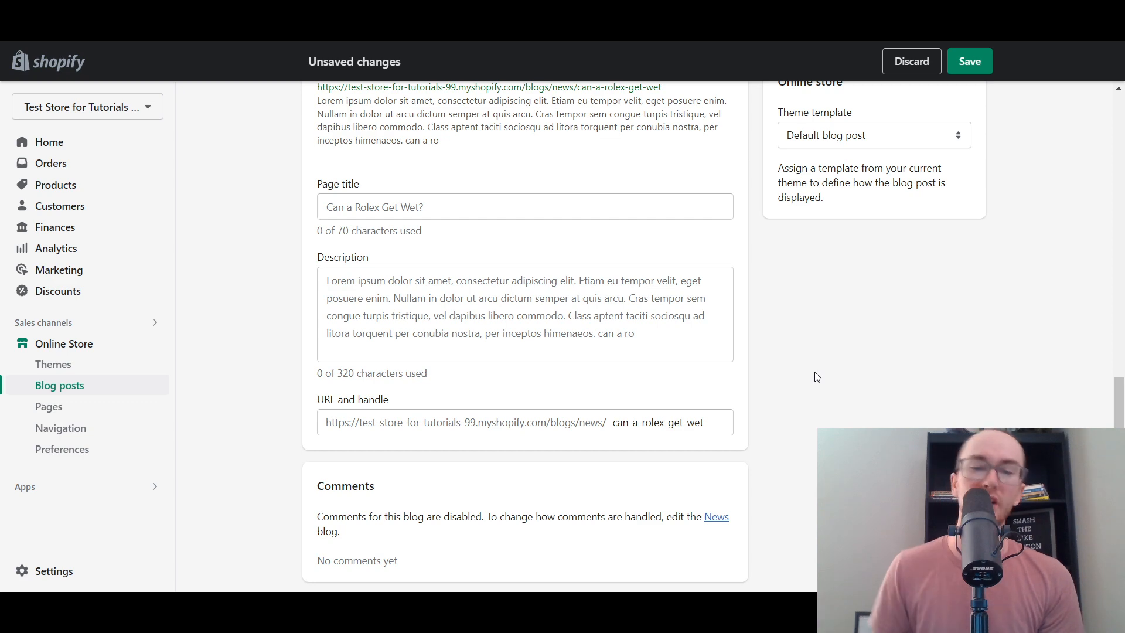
pyautogui.scroll(4, 674, 392)
pyautogui.scroll(-3, 611, 385)
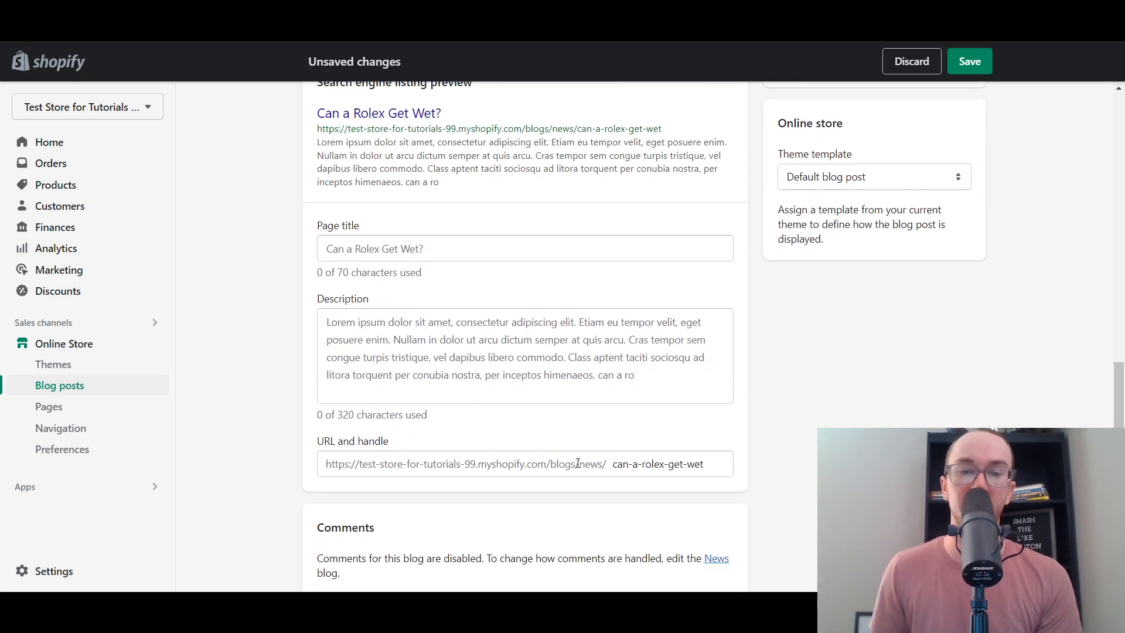
pyautogui.scroll(5, 1027, 276)
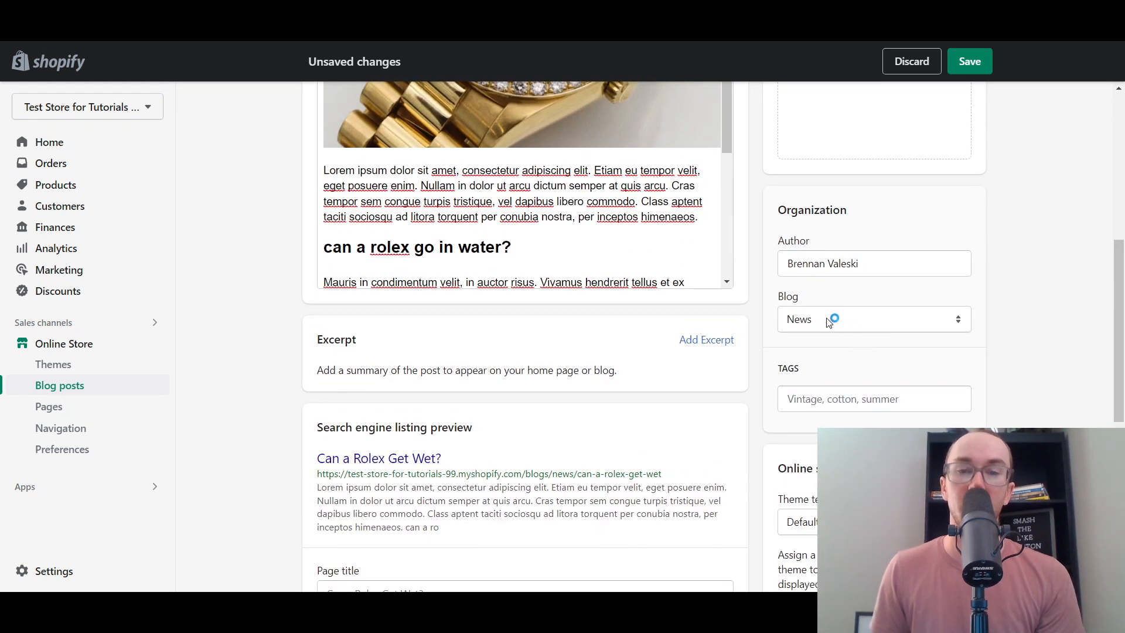
# - Keep the post filed under the News blog and save it
pyautogui.click(829, 332)
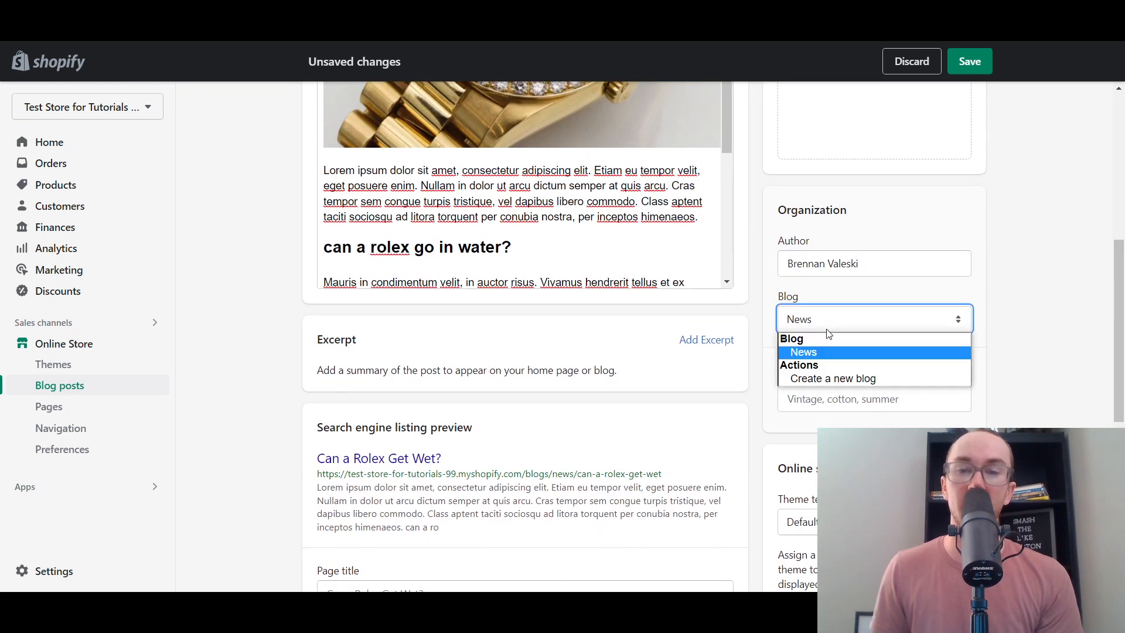
pyautogui.click(888, 352)
pyautogui.click(879, 324)
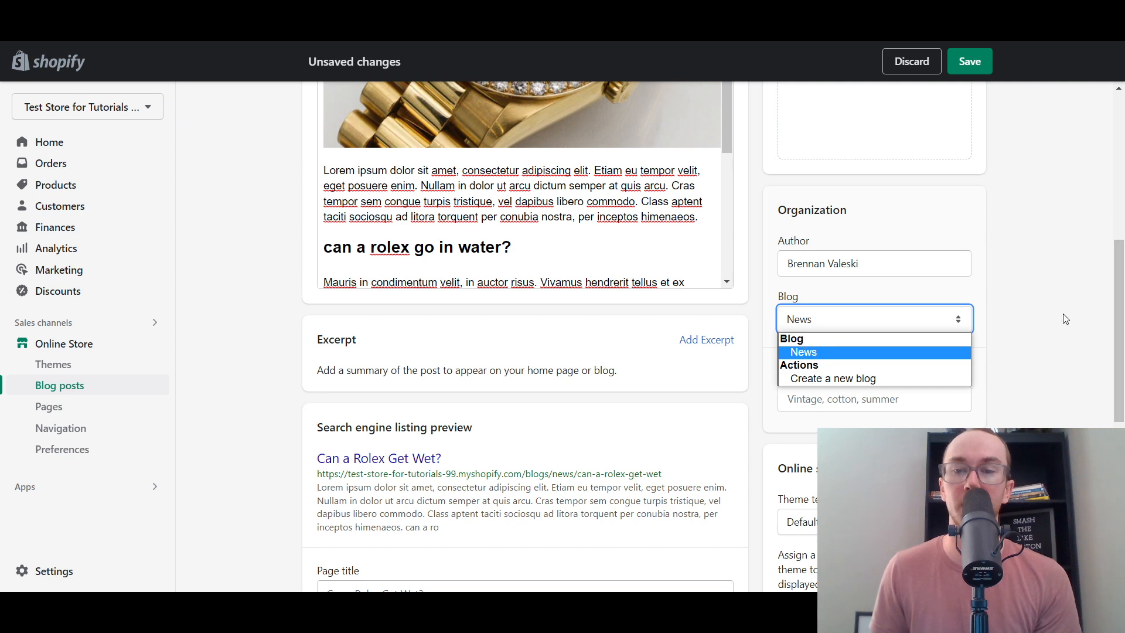
pyautogui.click(1049, 304)
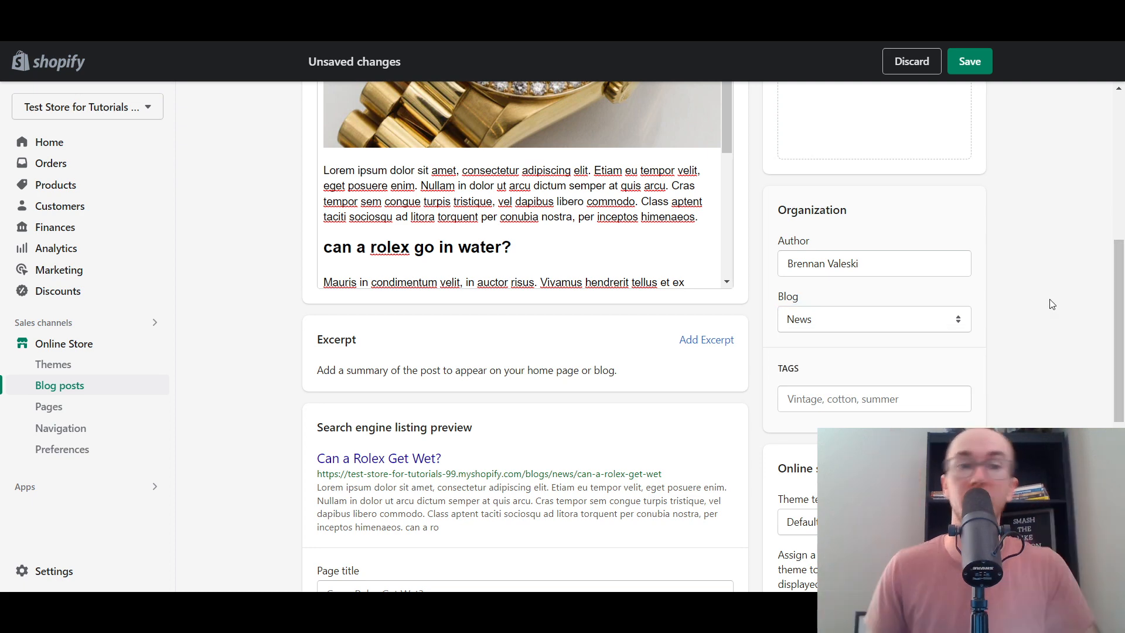
pyautogui.scroll(7, 1051, 303)
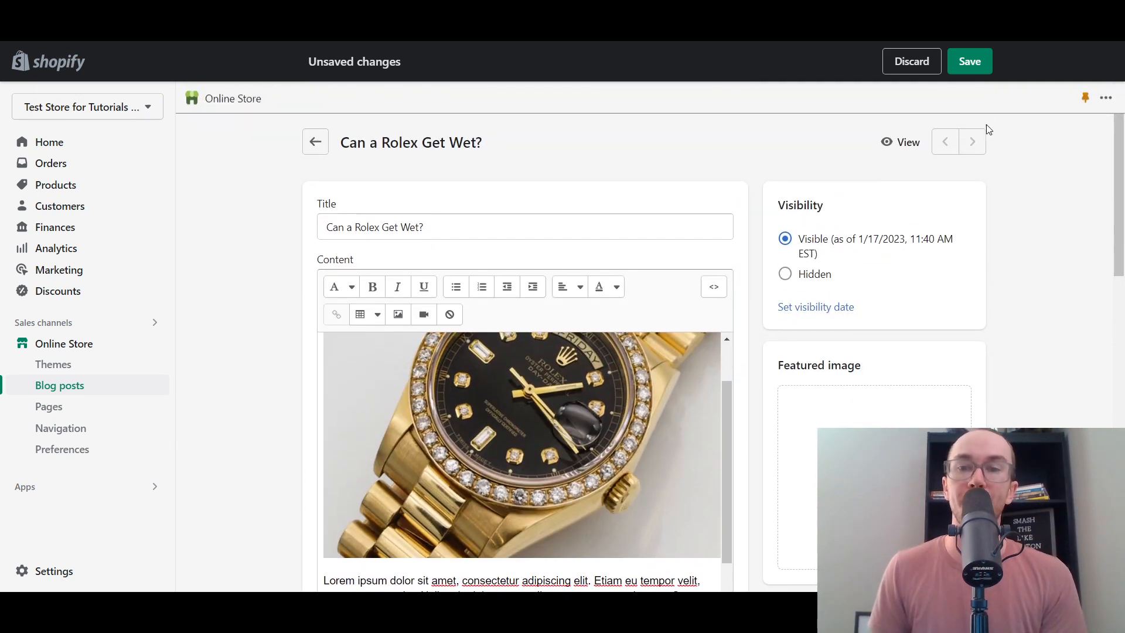
pyautogui.click(970, 62)
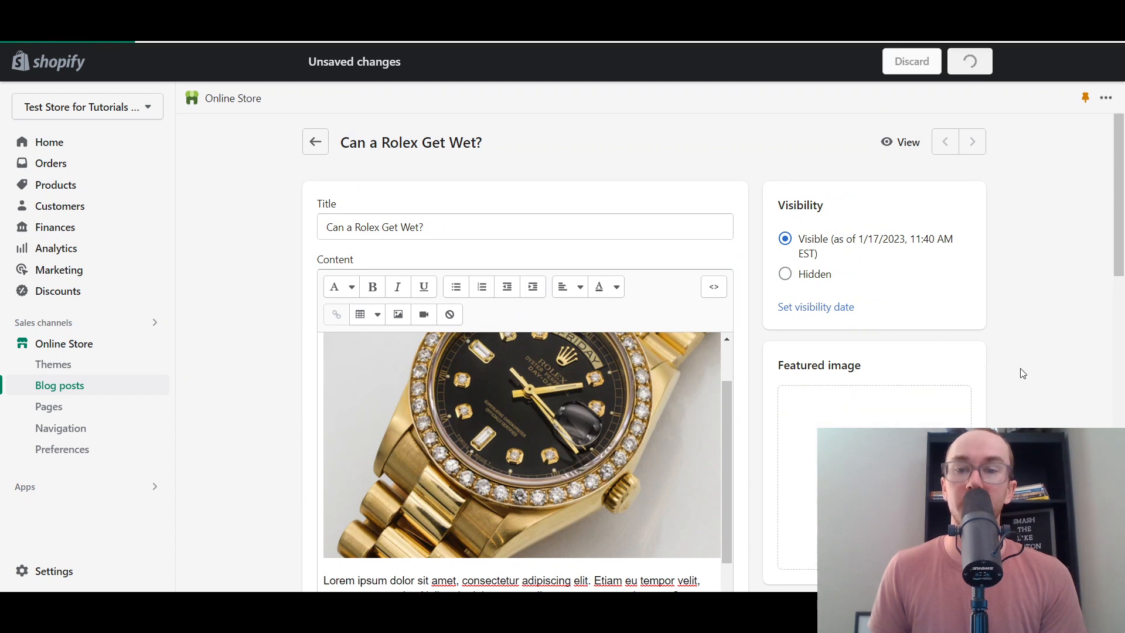
pyautogui.scroll(-2, 1027, 289)
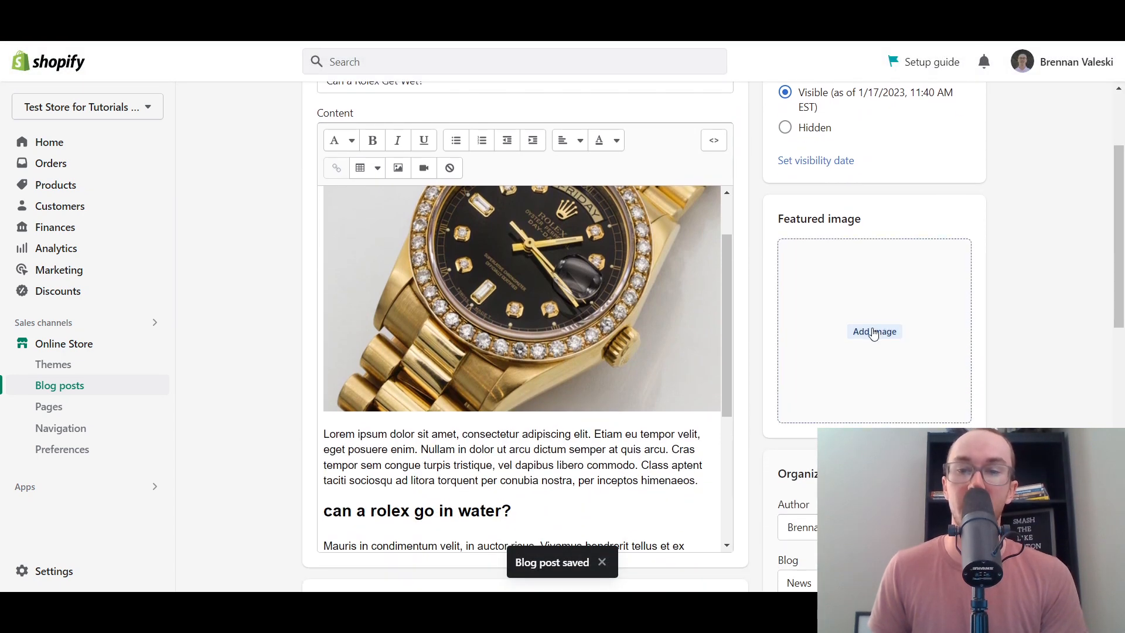
pyautogui.click(795, 246)
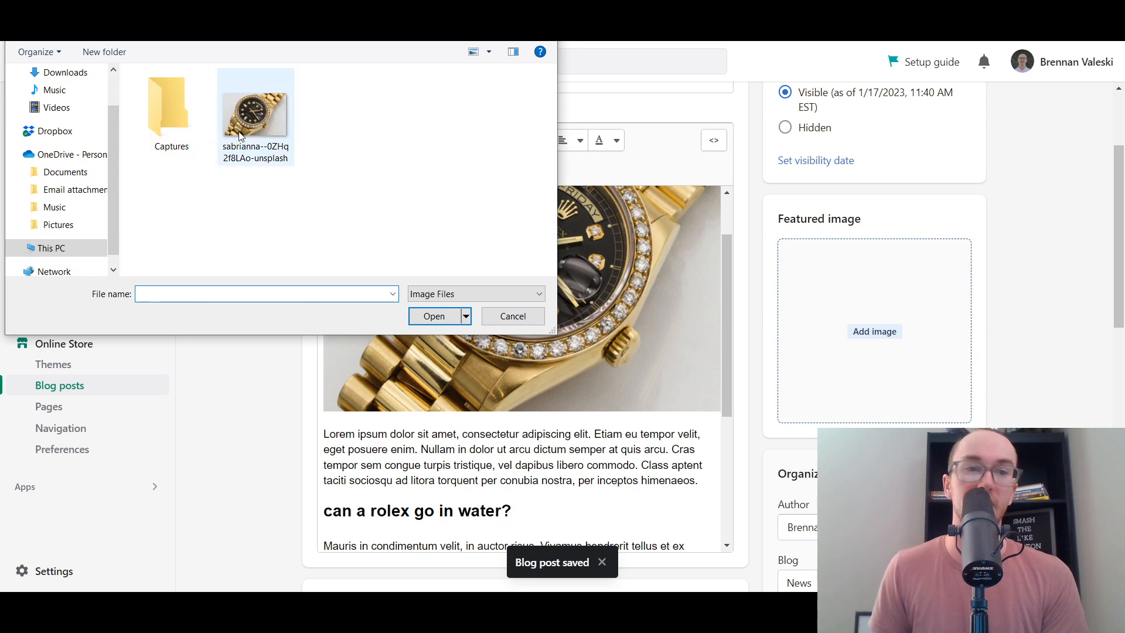
pyautogui.click(256, 117)
pyautogui.click(432, 316)
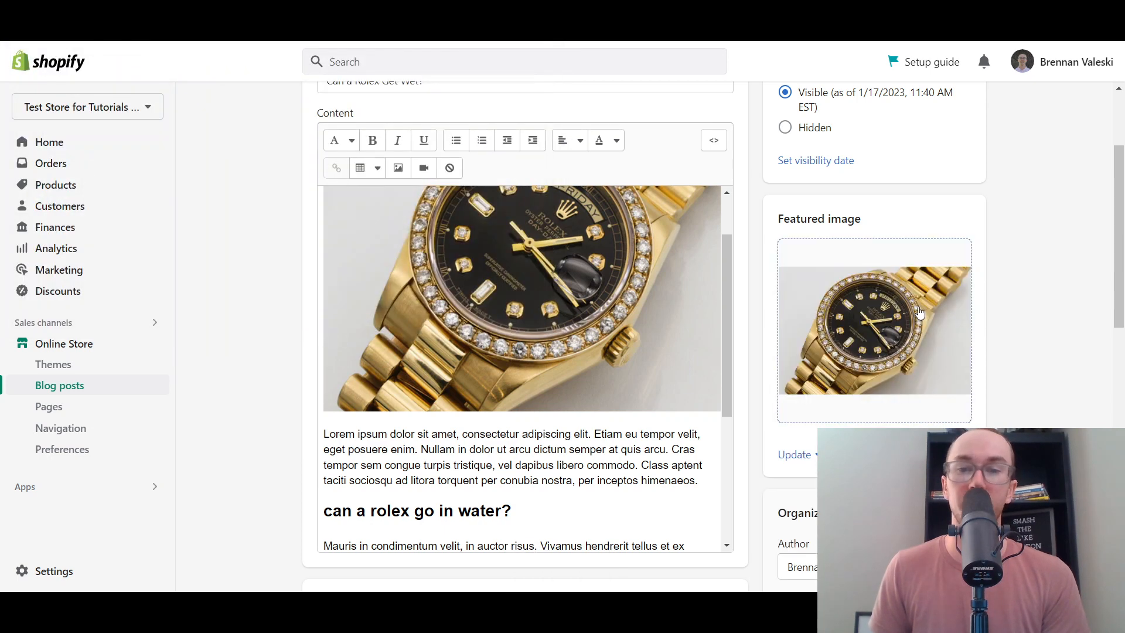
pyautogui.scroll(-1, 1123, 296)
pyautogui.moveTo(1124, 296); pyautogui.dragTo(1107, 351)
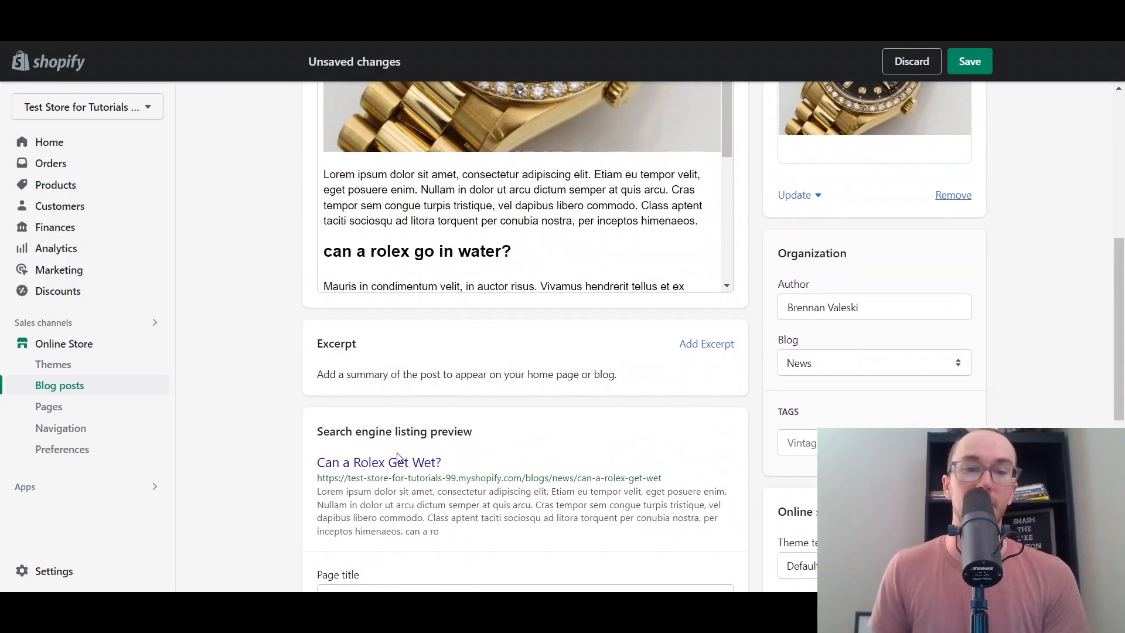
pyautogui.click(974, 63)
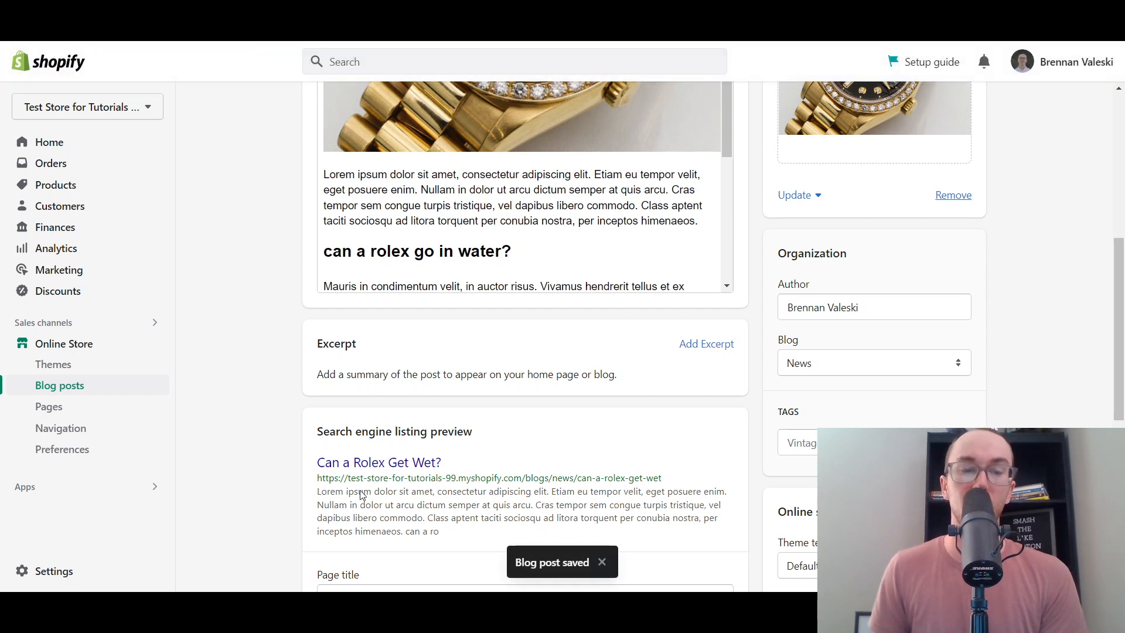
pyautogui.scroll(-2, 337, 387)
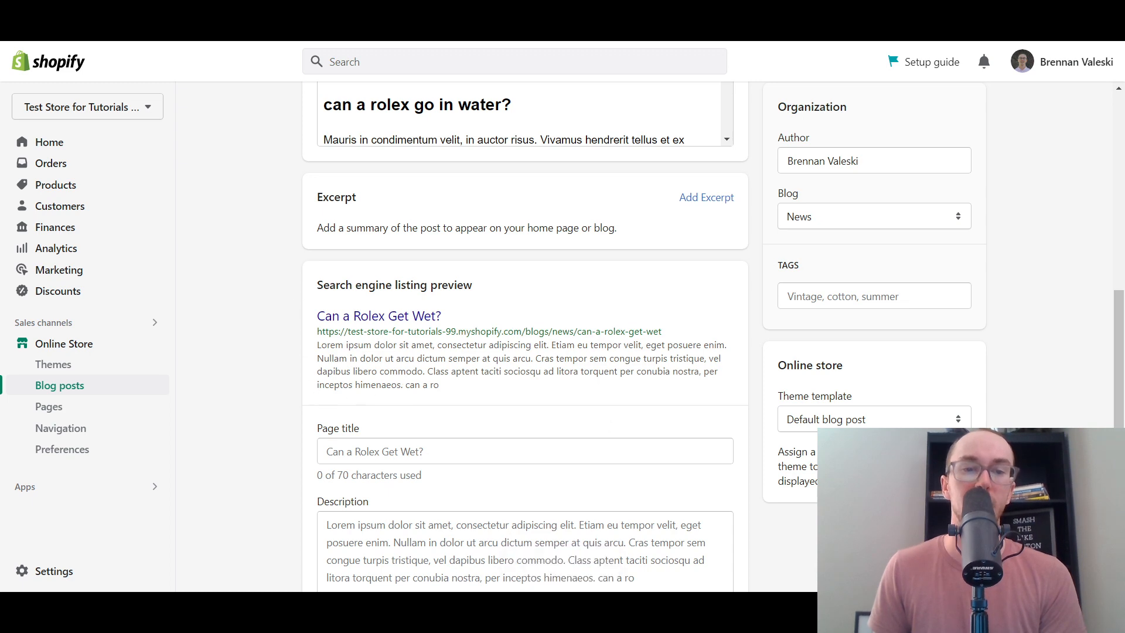
pyautogui.scroll(9, 1122, 375)
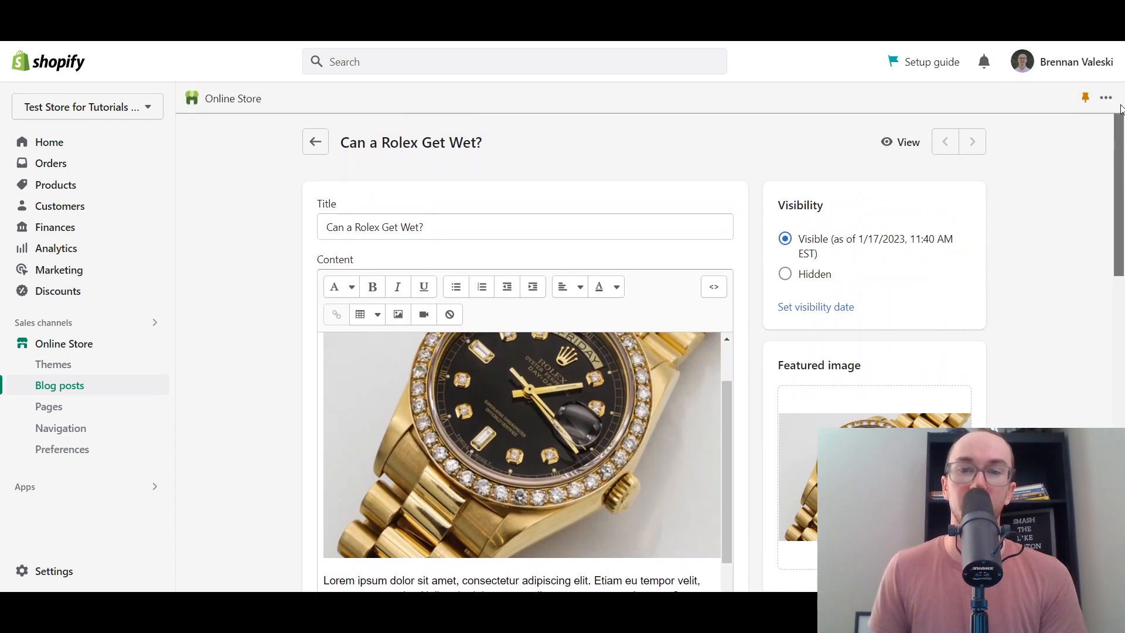
pyautogui.scroll(-2, 1038, 295)
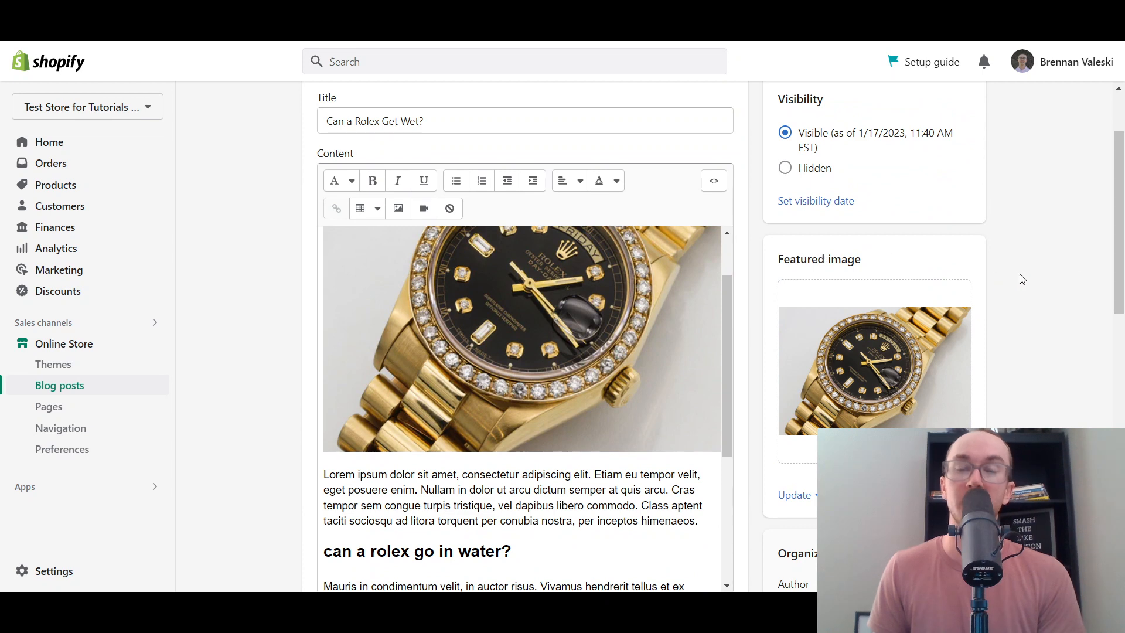
pyautogui.scroll(-1, 1023, 279)
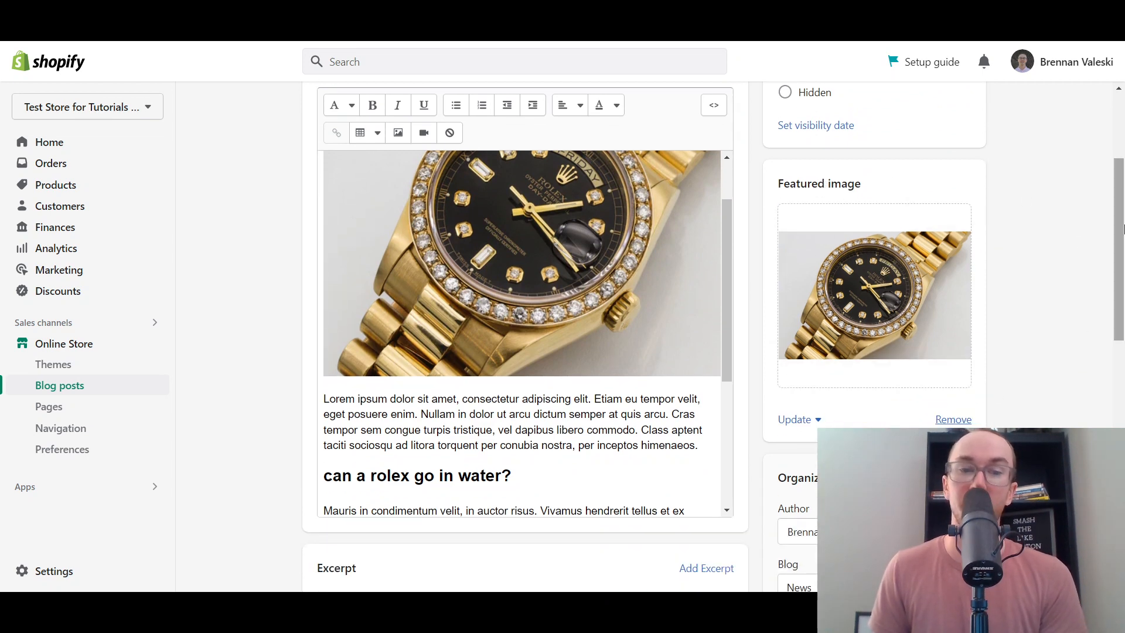
pyautogui.scroll(2, 1114, 217)
pyautogui.scroll(-2, 636, 456)
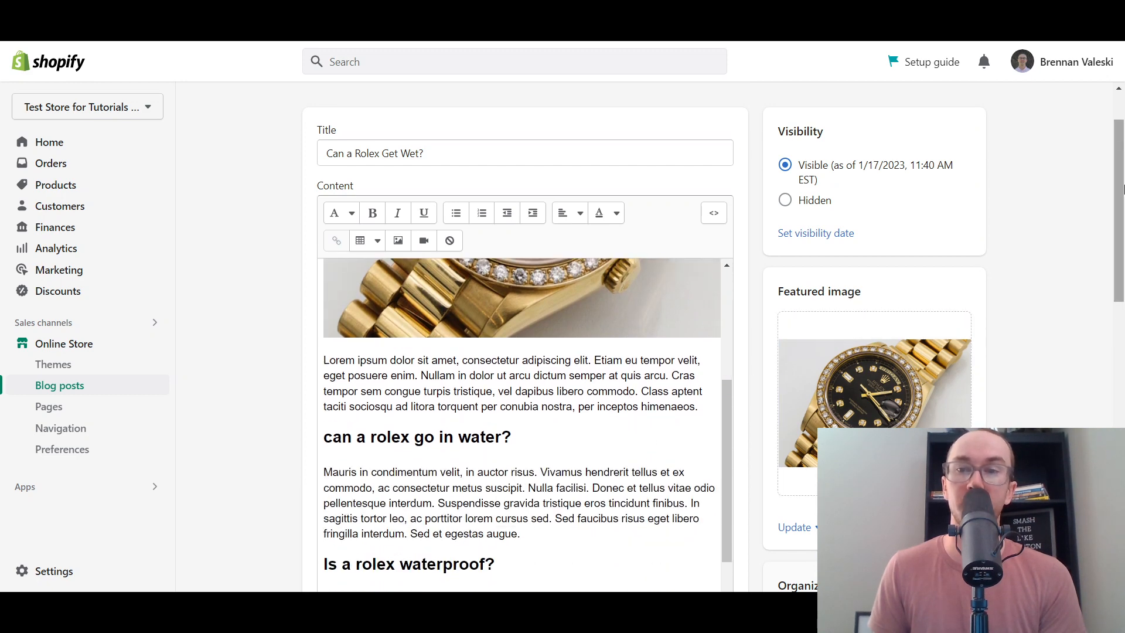
pyautogui.moveTo(1121, 199); pyautogui.dragTo(1108, 327)
# - Move the post into a new blog titled 'Rolex' and save it
pyautogui.click(807, 325)
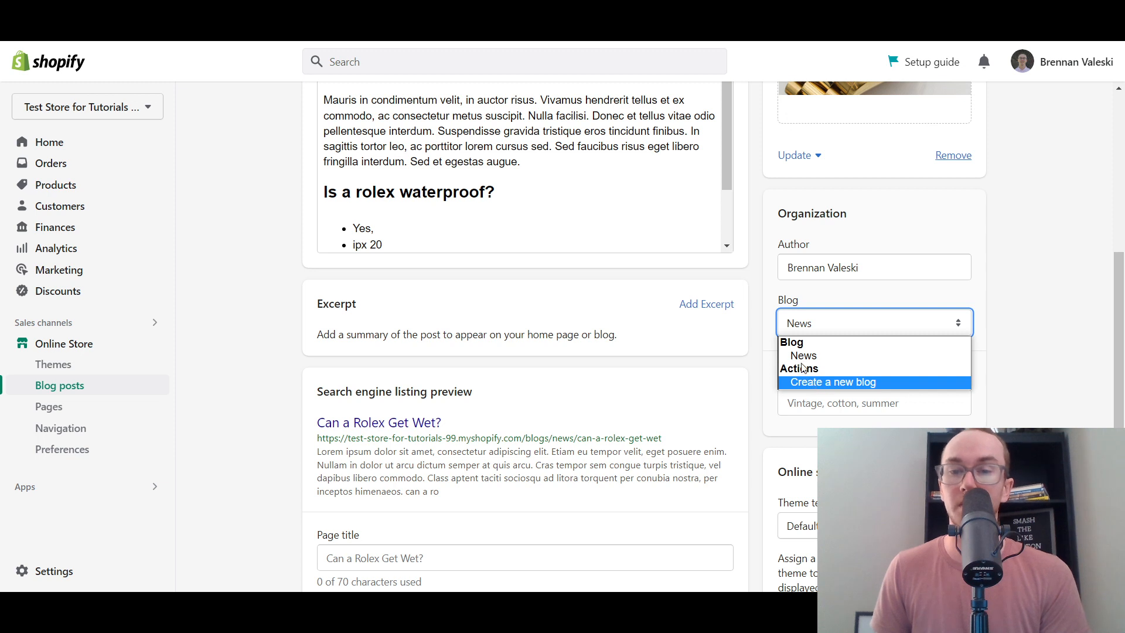
pyautogui.click(826, 383)
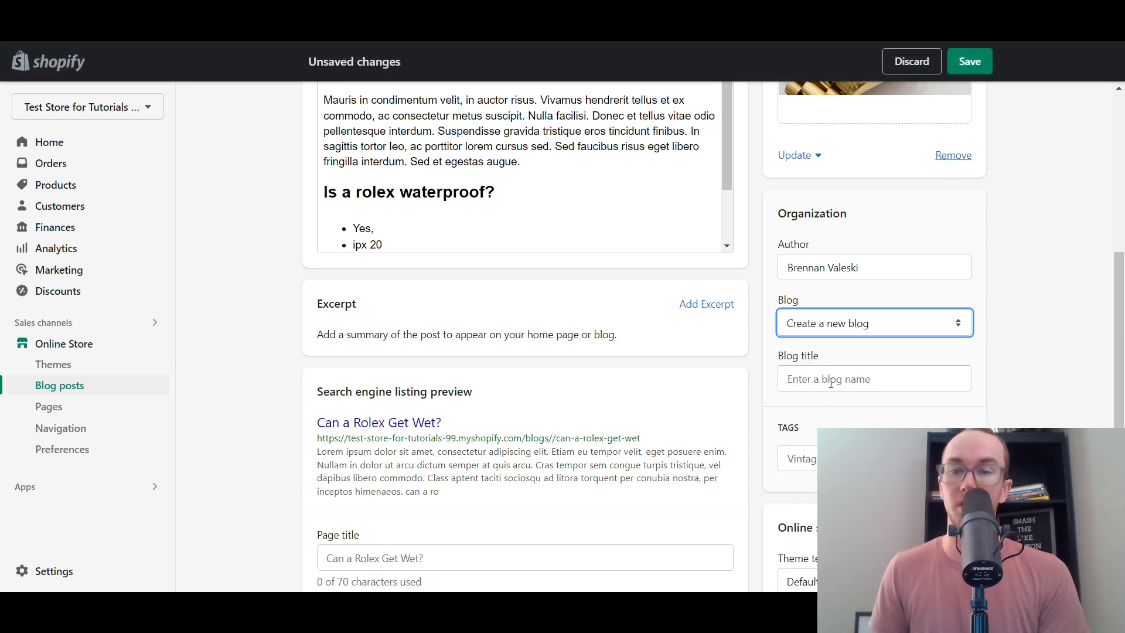
pyautogui.click(831, 384)
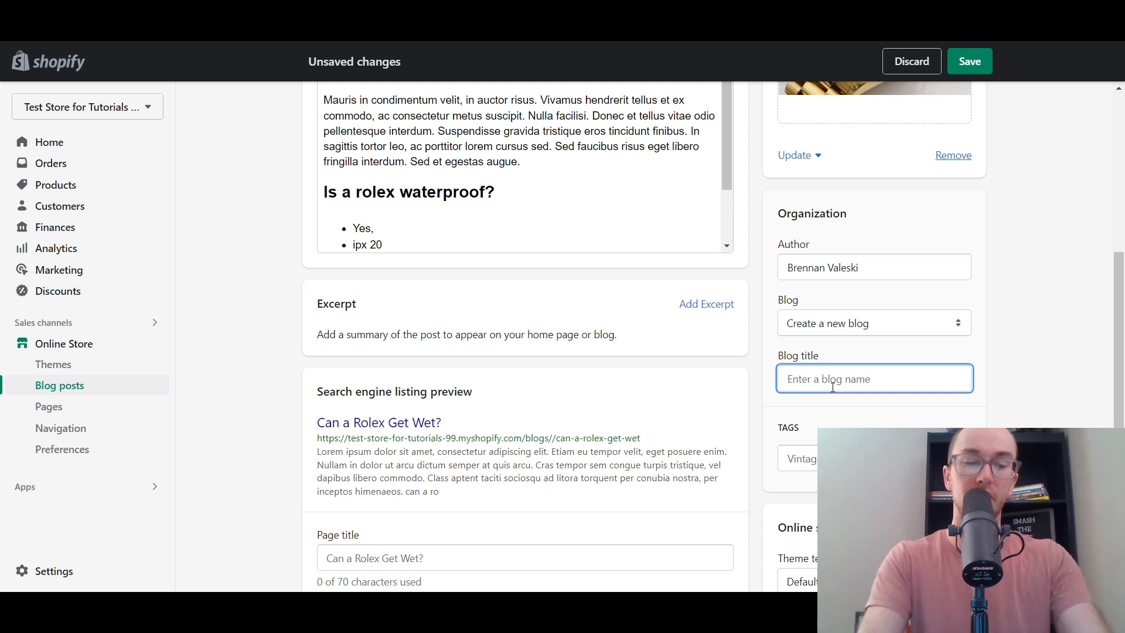
pyautogui.write('rolex')
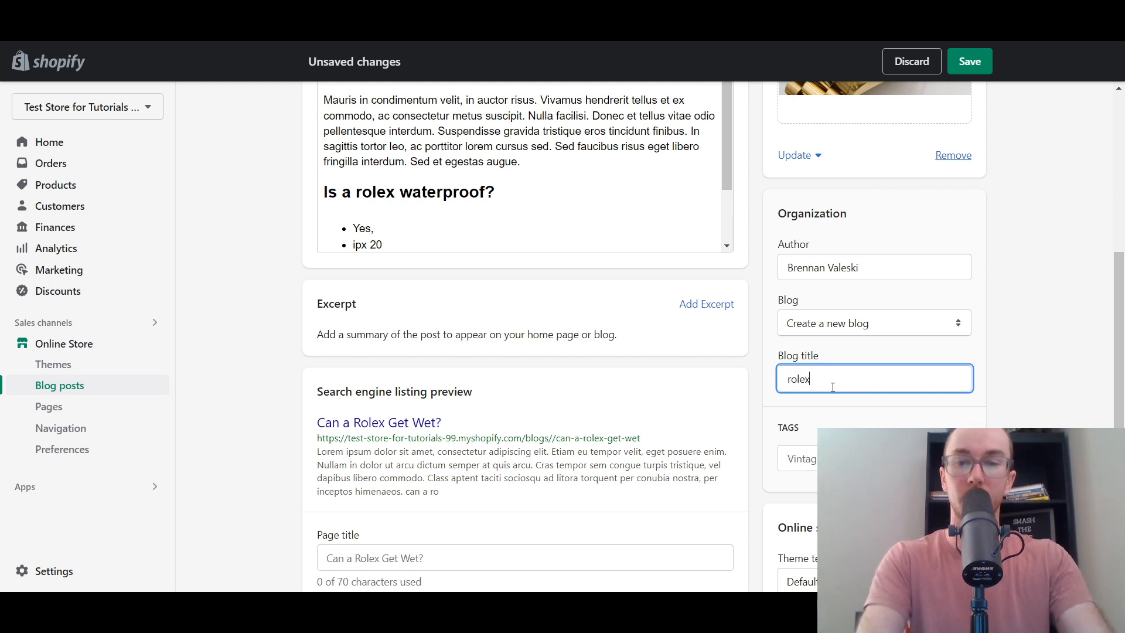
pyautogui.click(1020, 337)
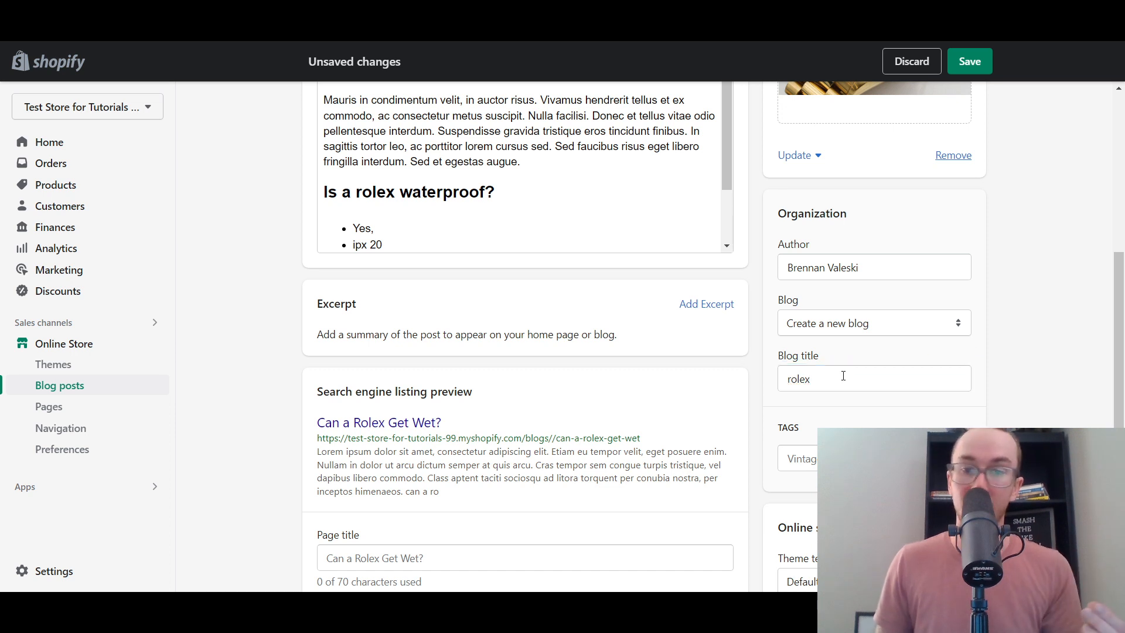
pyautogui.click(895, 387)
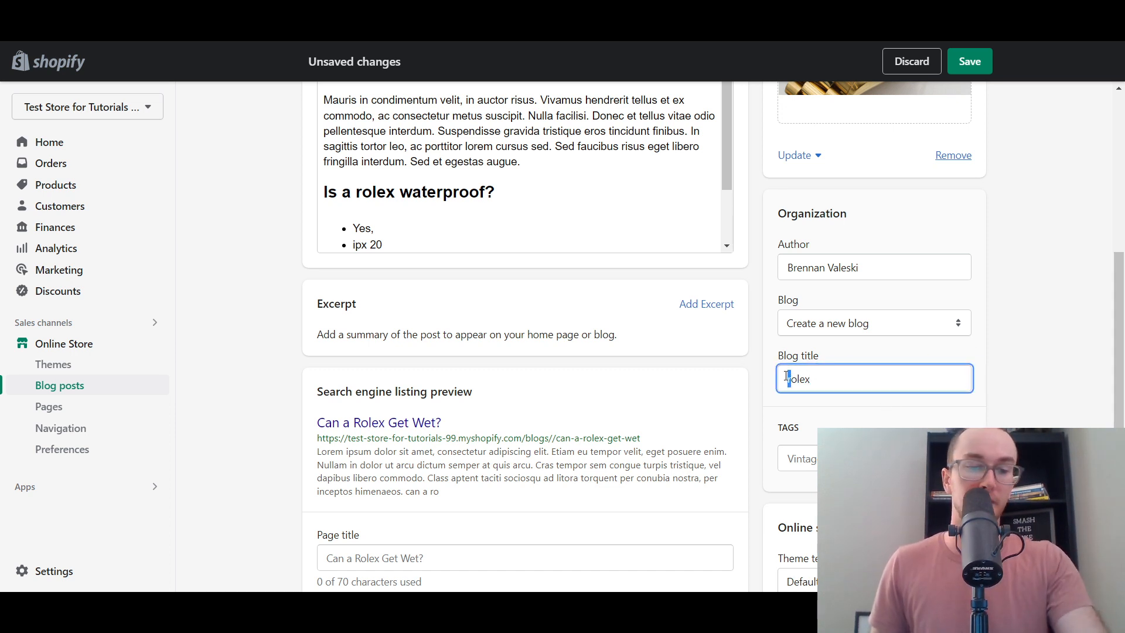
pyautogui.write('R')
pyautogui.click(1005, 388)
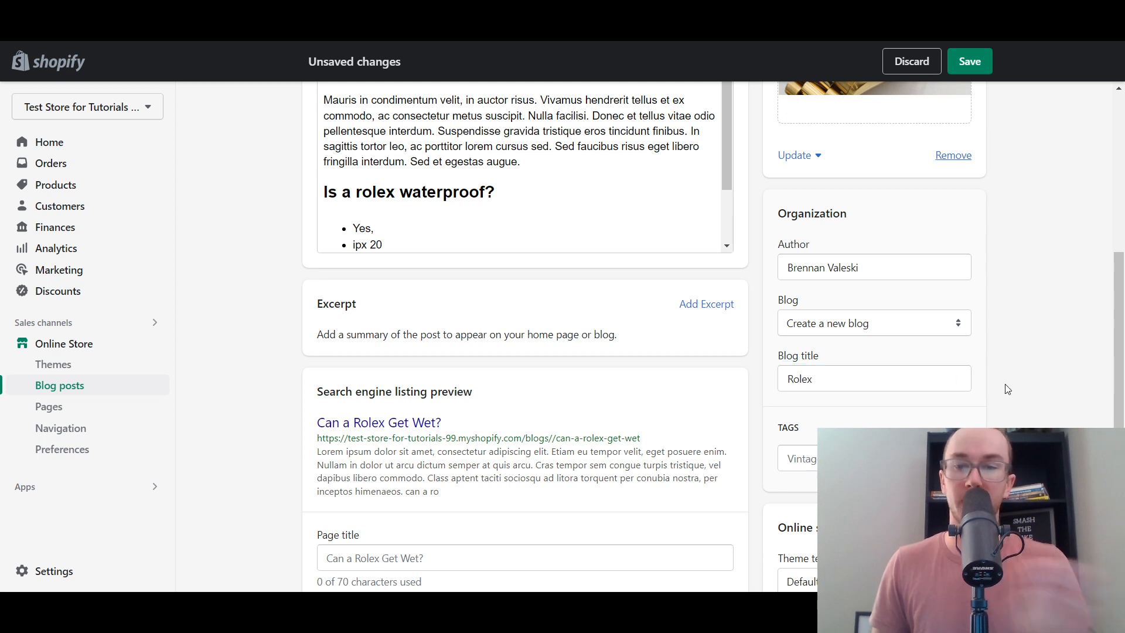
pyautogui.click(970, 61)
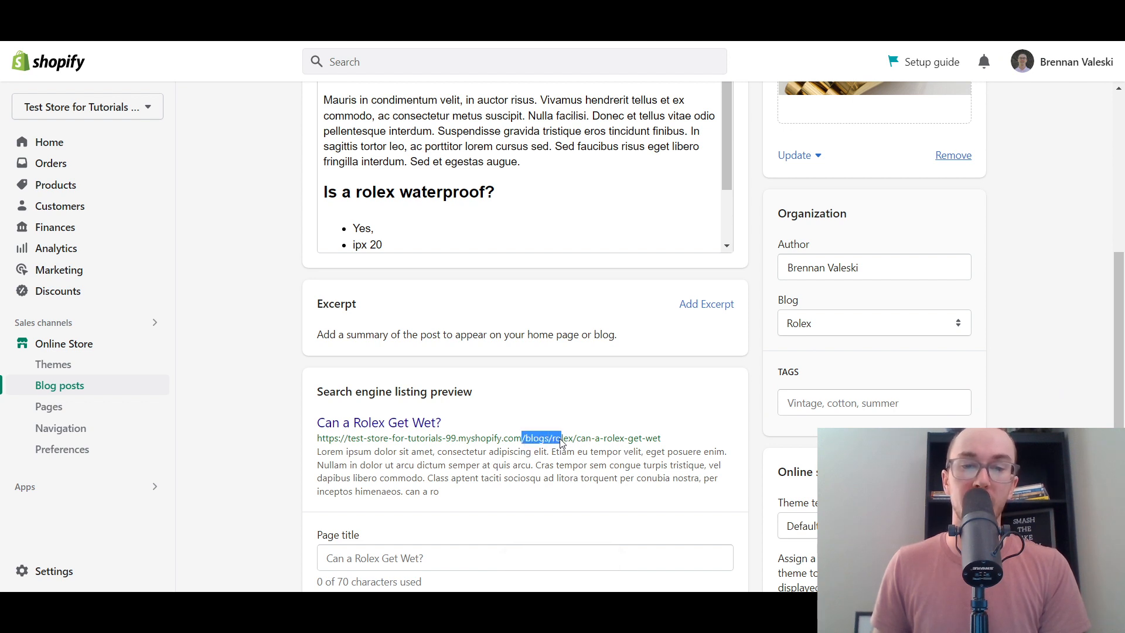
pyautogui.moveTo(584, 444); pyautogui.dragTo(631, 442)
pyautogui.click(668, 440)
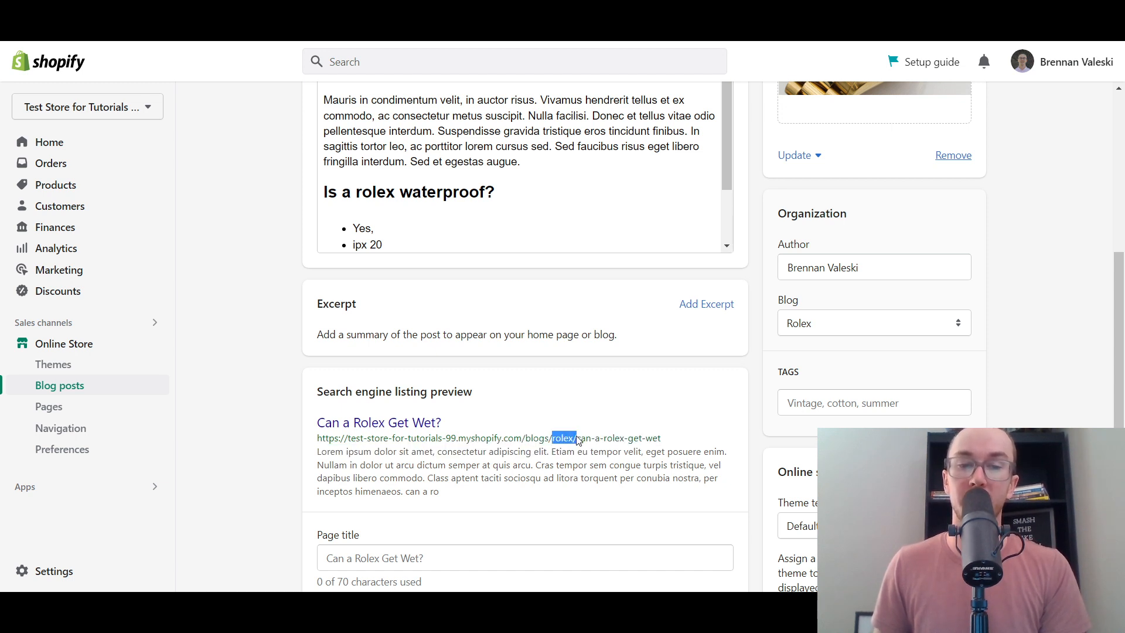
pyautogui.click(628, 448)
pyautogui.moveTo(1119, 351); pyautogui.dragTo(1107, 320)
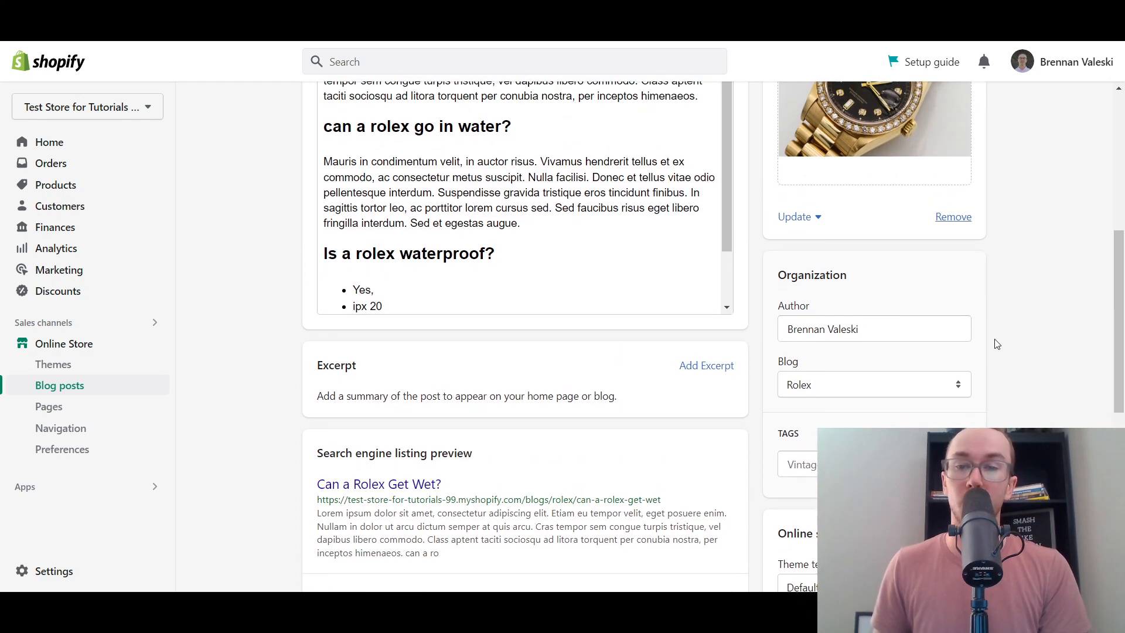
pyautogui.scroll(-1, 998, 344)
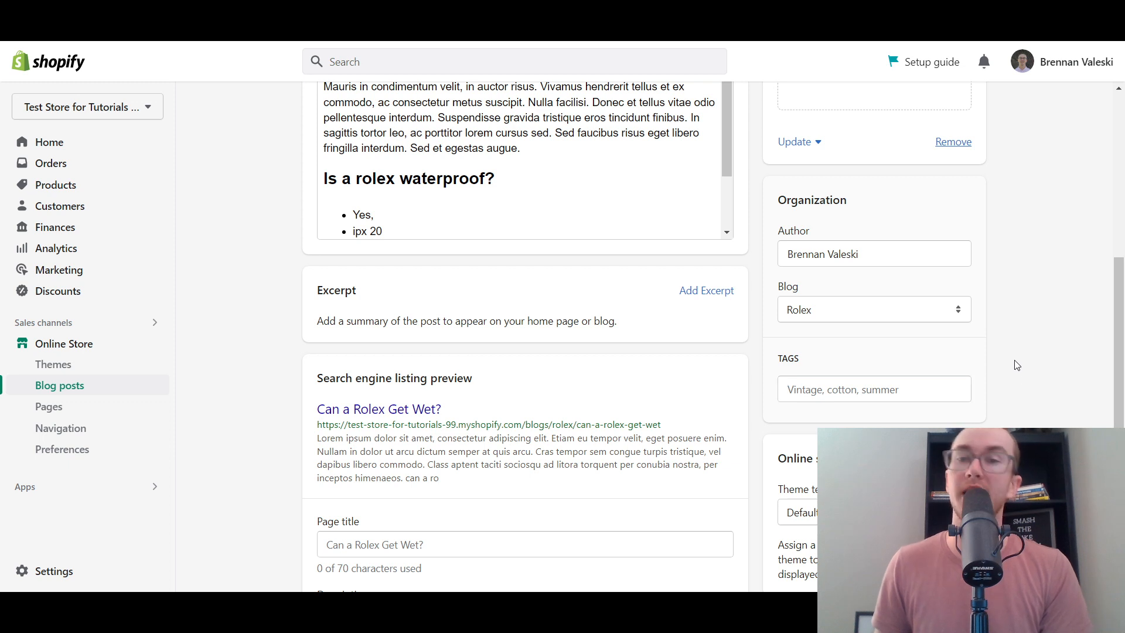
pyautogui.moveTo(1120, 361); pyautogui.dragTo(1122, 392)
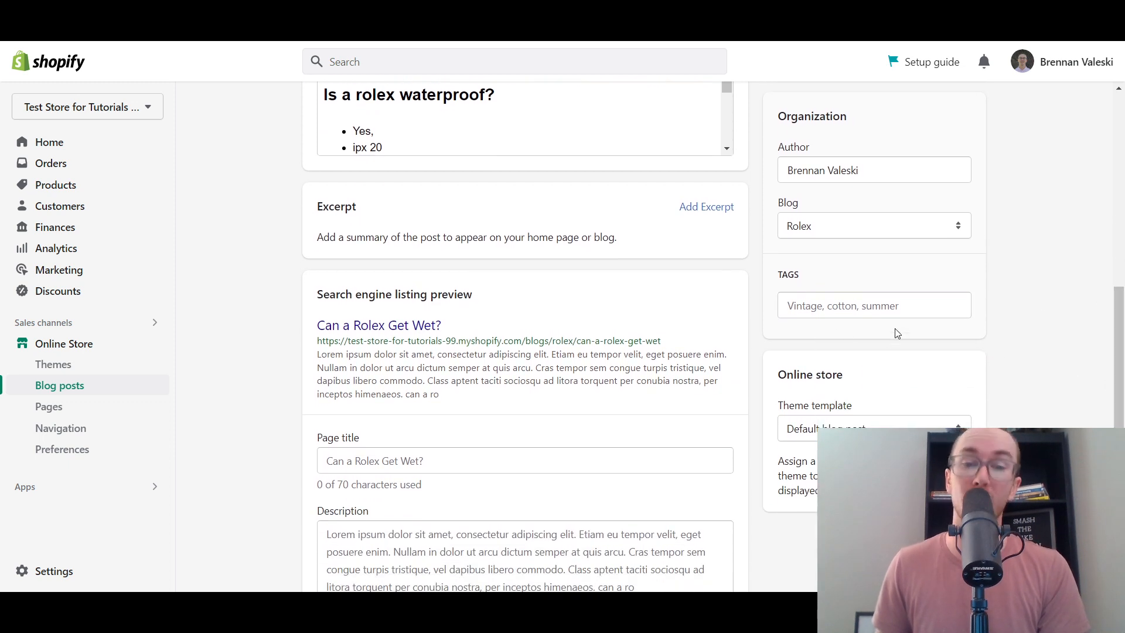
pyautogui.moveTo(1120, 352); pyautogui.dragTo(1120, 464)
pyautogui.scroll(6, 1053, 380)
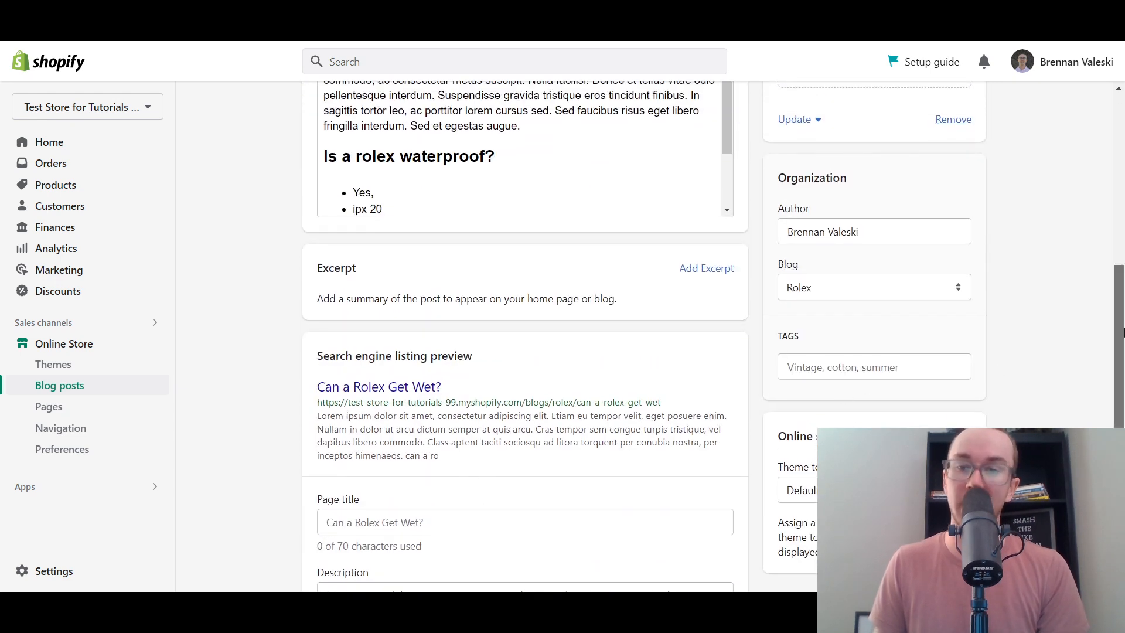
# - Add the tag 'Watch' to the post and save it
pyautogui.scroll(1, 855, 381)
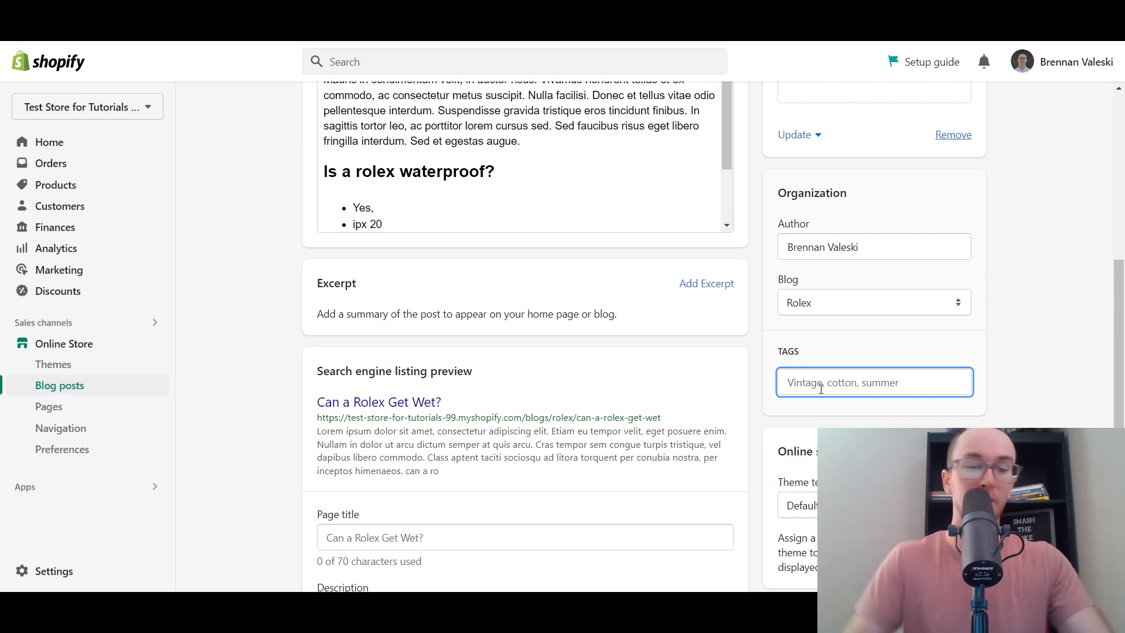
pyautogui.write('Watch')
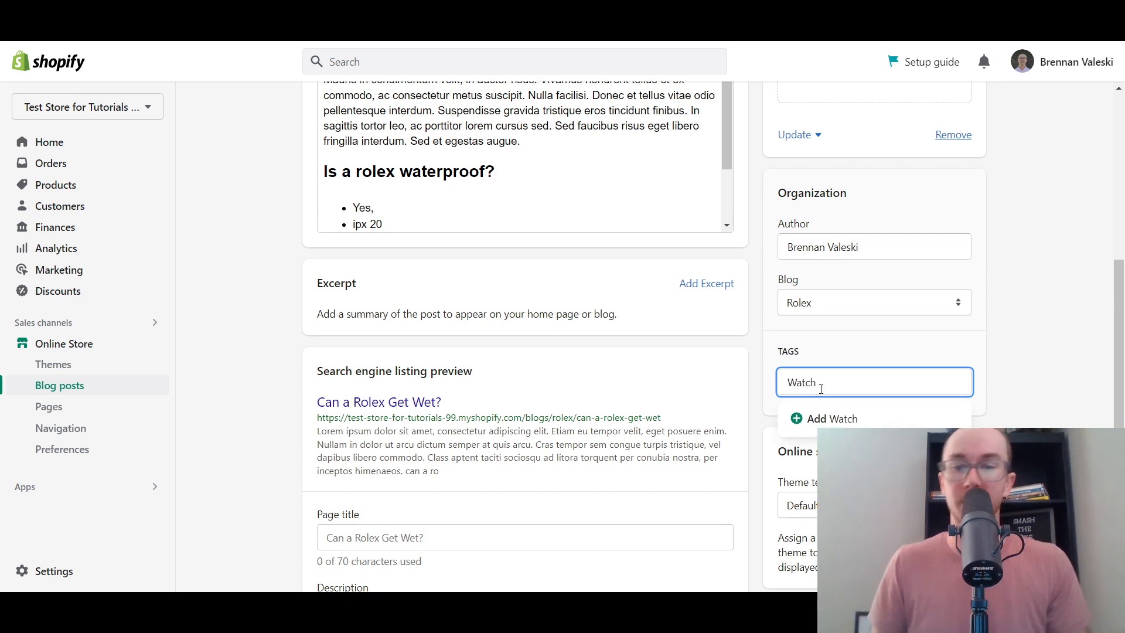
pyautogui.click(826, 419)
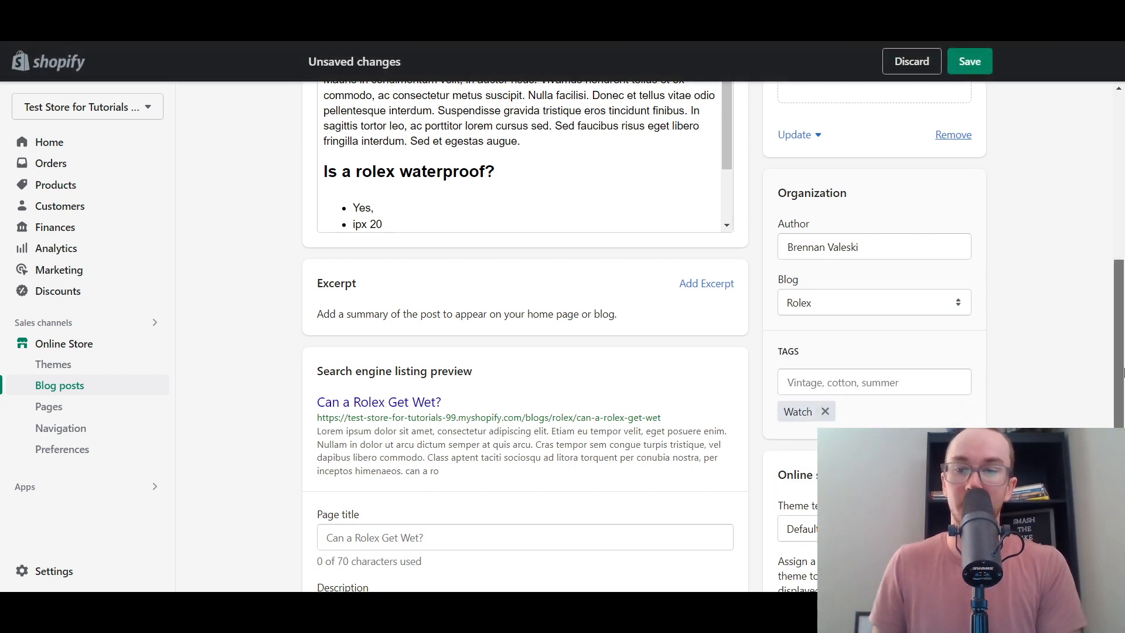
pyautogui.moveTo(1116, 330); pyautogui.dragTo(1114, 186)
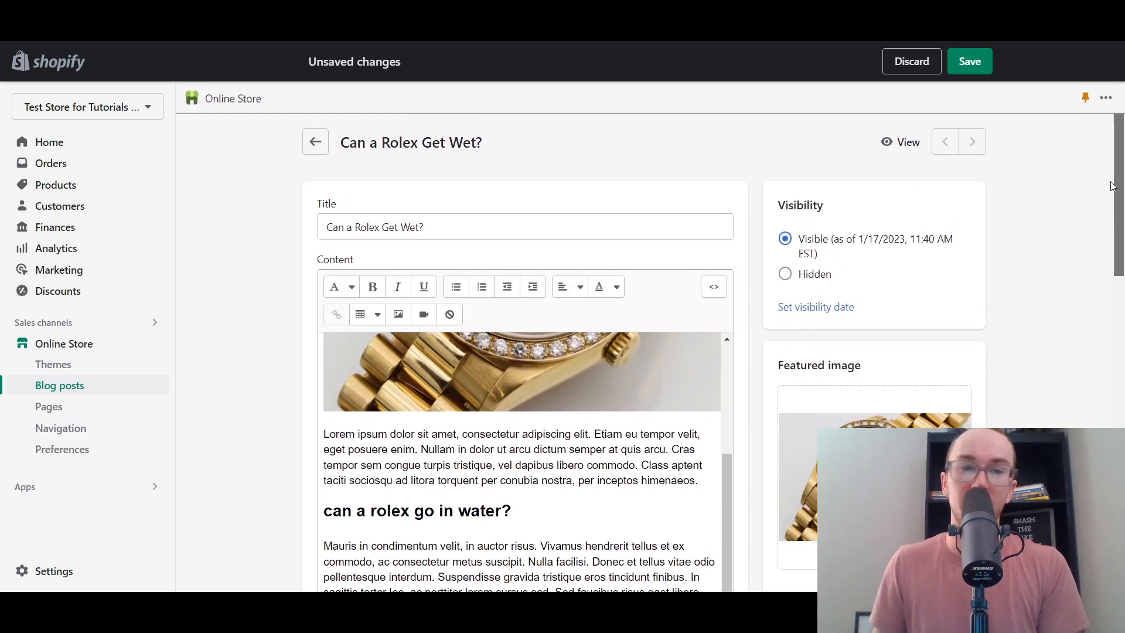
pyautogui.click(988, 63)
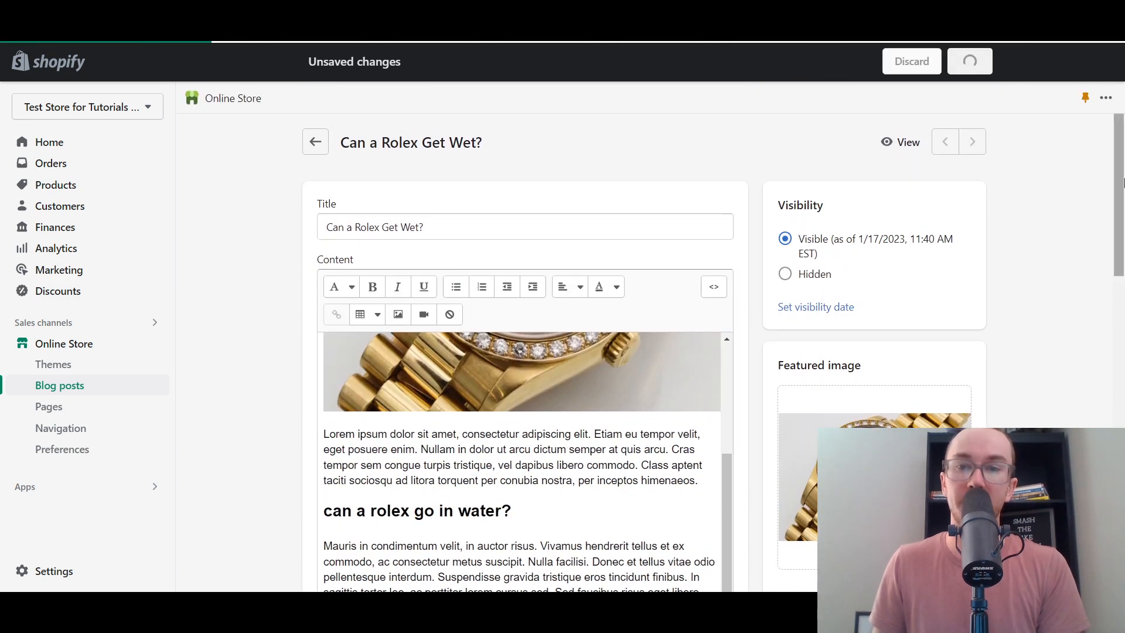
# - View the saved post on the live storefront
pyautogui.moveTo(1119, 184); pyautogui.dragTo(1119, 267)
pyautogui.moveTo(727, 305); pyautogui.dragTo(740, 233)
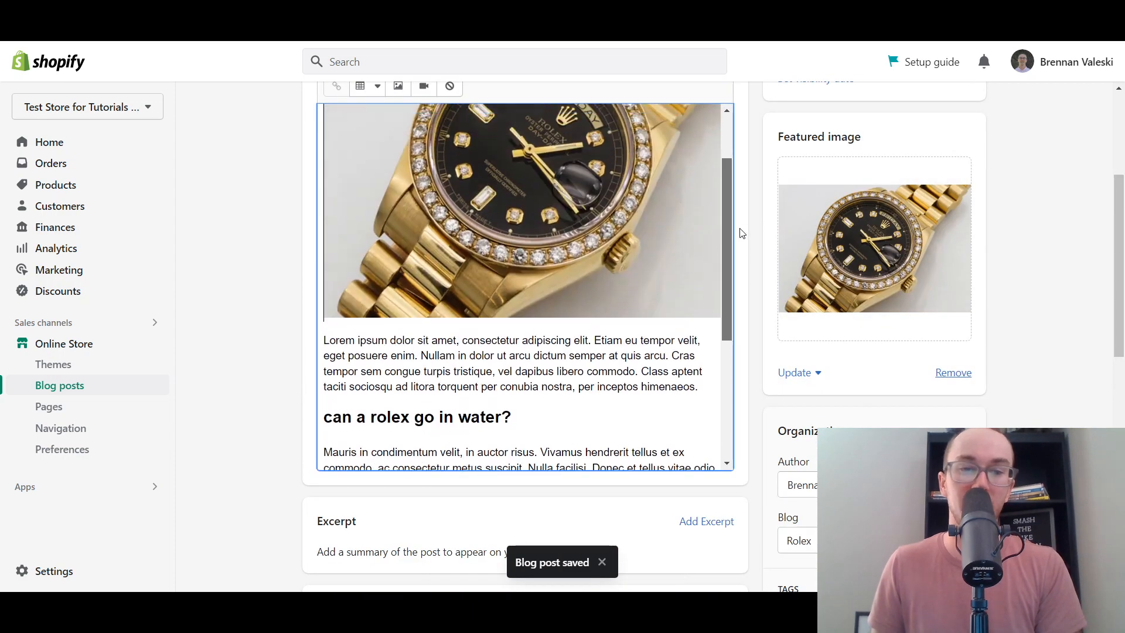
pyautogui.moveTo(1119, 296); pyautogui.dragTo(1123, 420)
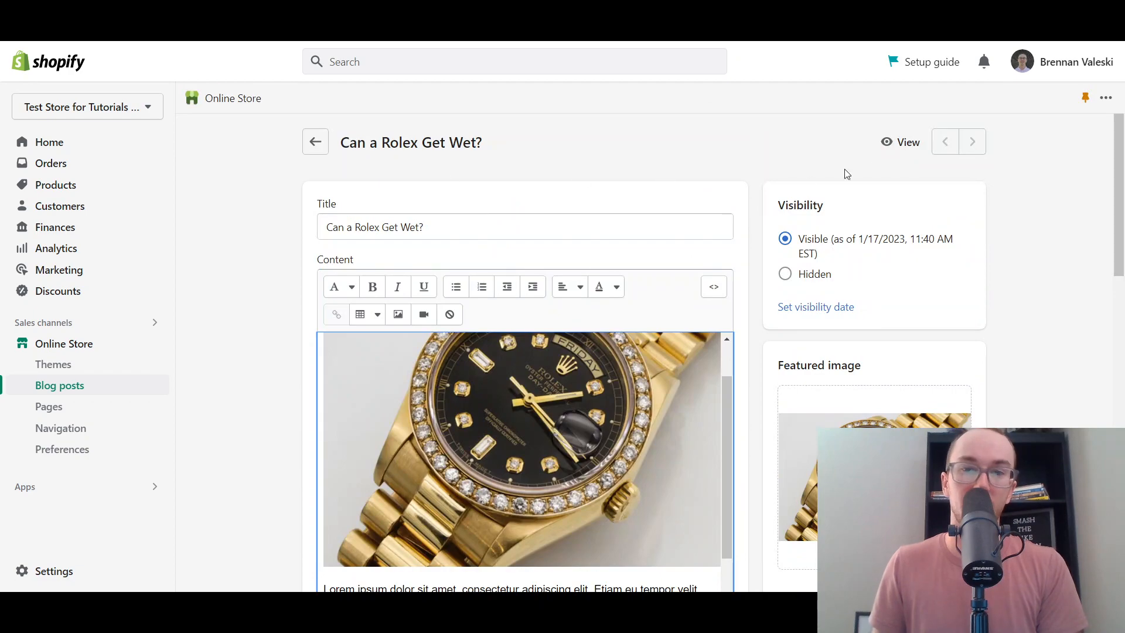
pyautogui.click(885, 143)
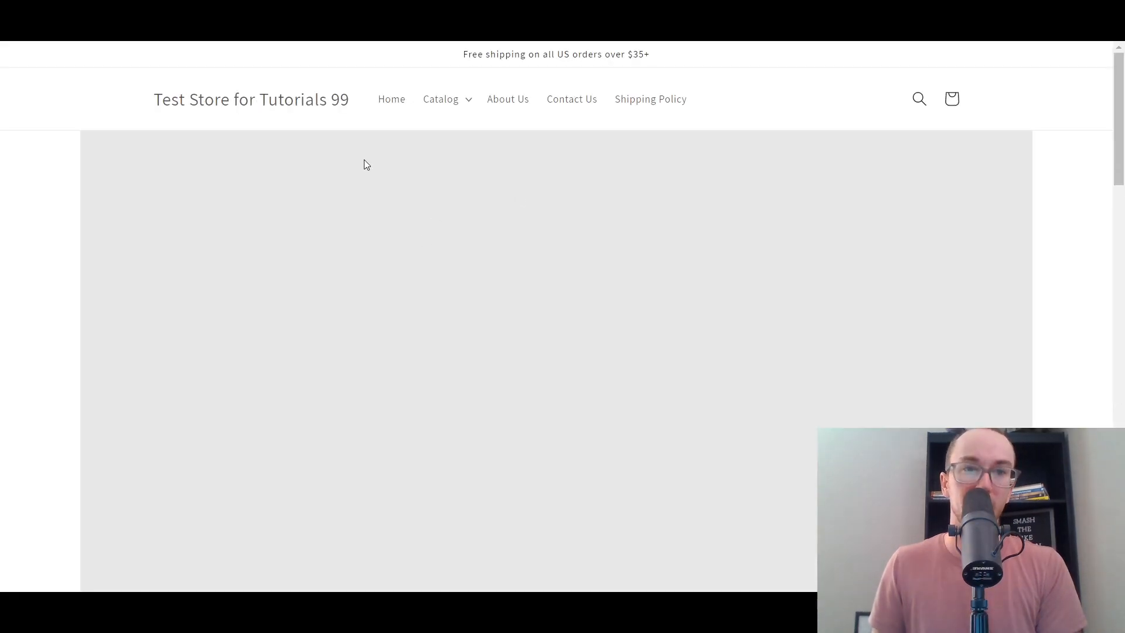
# - Scroll back and forth through the published 'Can a Rolex Get Wet?' article in the storefront
pyautogui.scroll(-8, 578, 248)
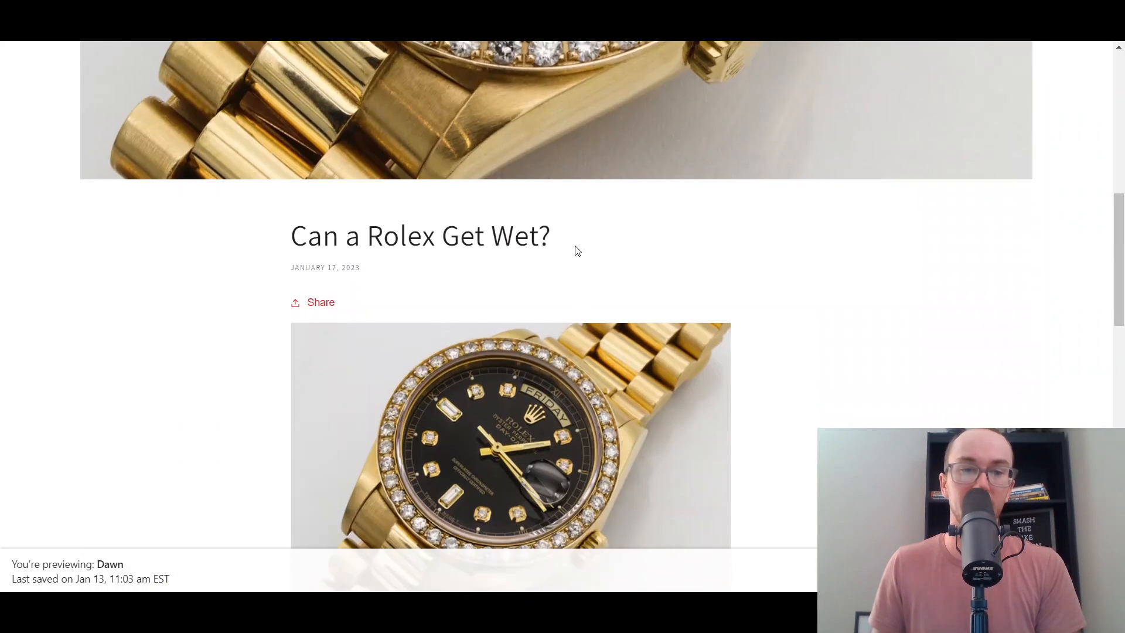
pyautogui.scroll(-4, 575, 247)
pyautogui.scroll(15, 574, 244)
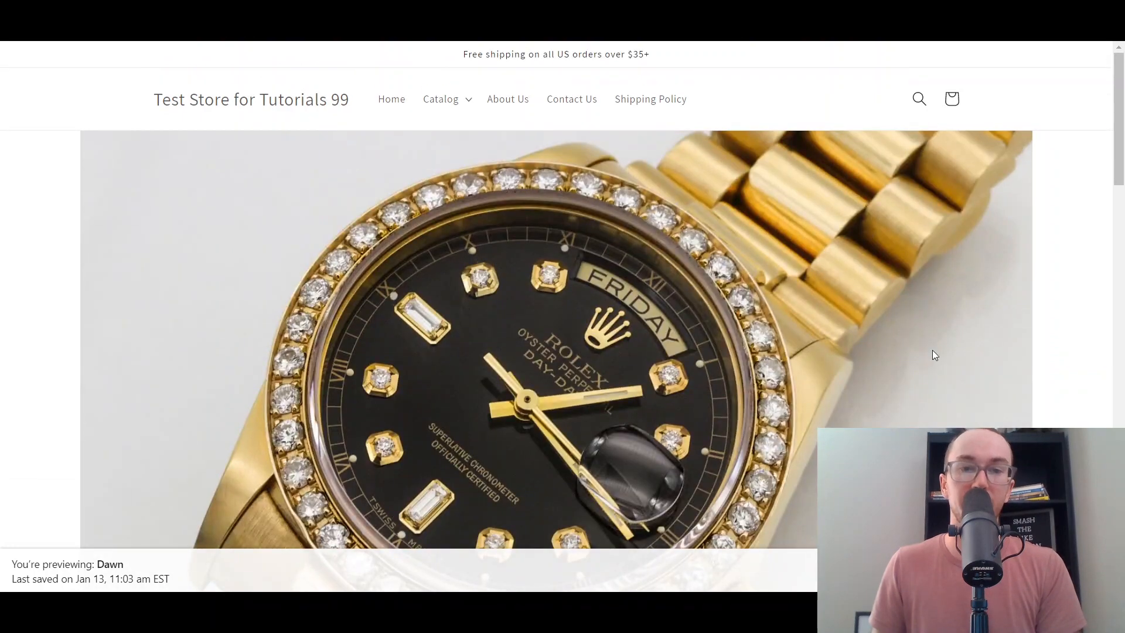
pyautogui.scroll(-6, 1122, 161)
pyautogui.scroll(6, 1122, 134)
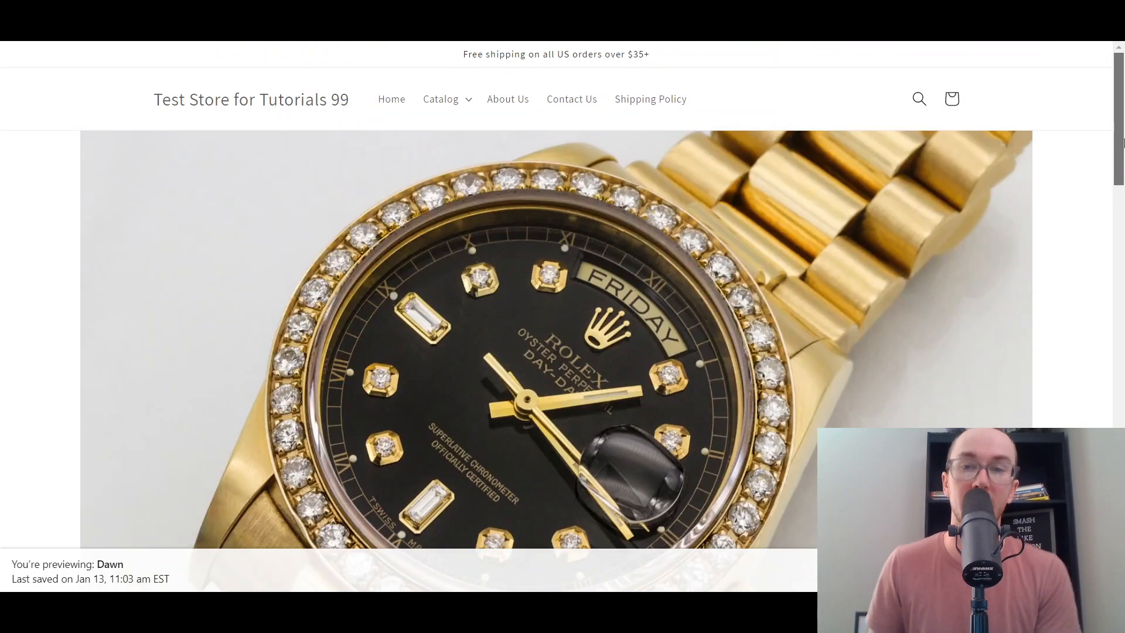
pyautogui.scroll(-4, 1121, 147)
pyautogui.scroll(4, 1120, 164)
pyautogui.scroll(-2, 1114, 179)
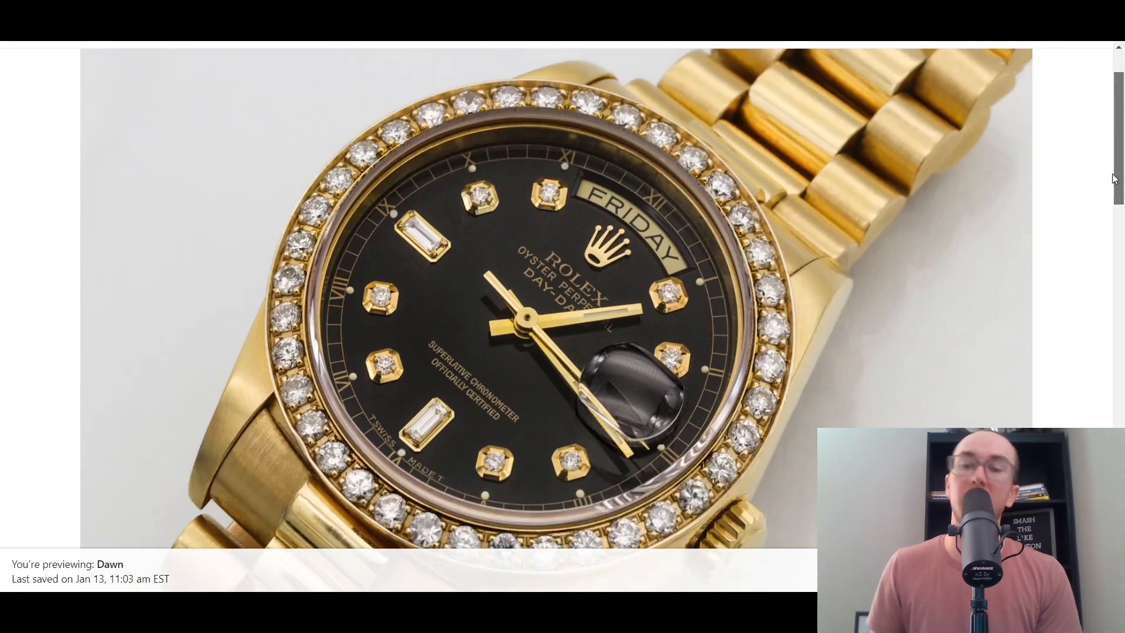
pyautogui.scroll(2, 1113, 147)
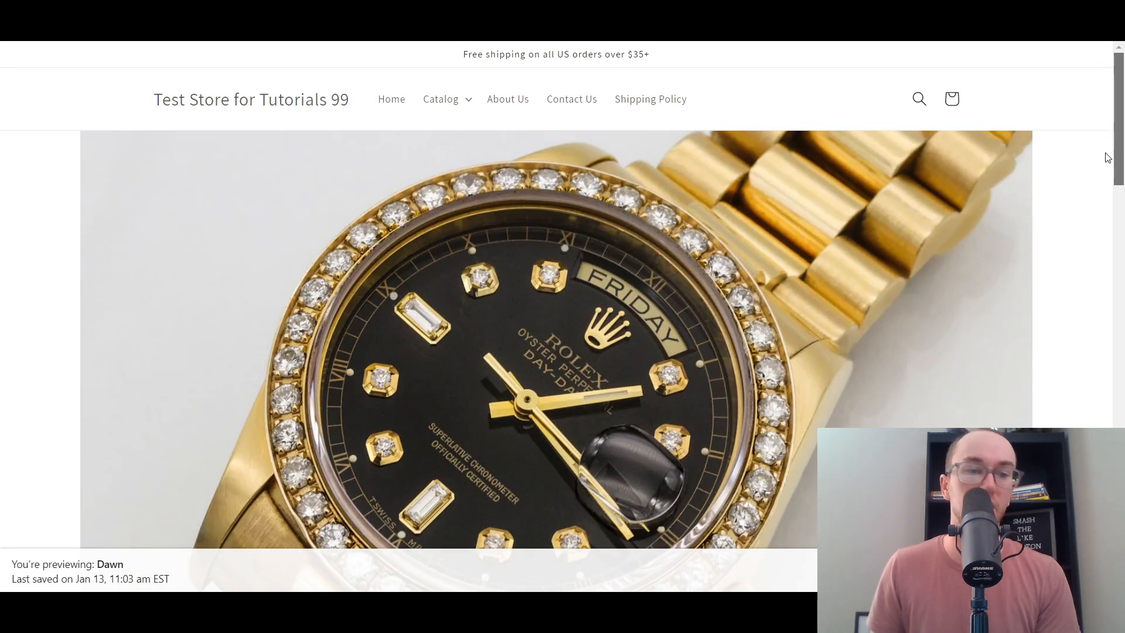
pyautogui.scroll(-1, 1107, 161)
pyautogui.scroll(1, 1108, 163)
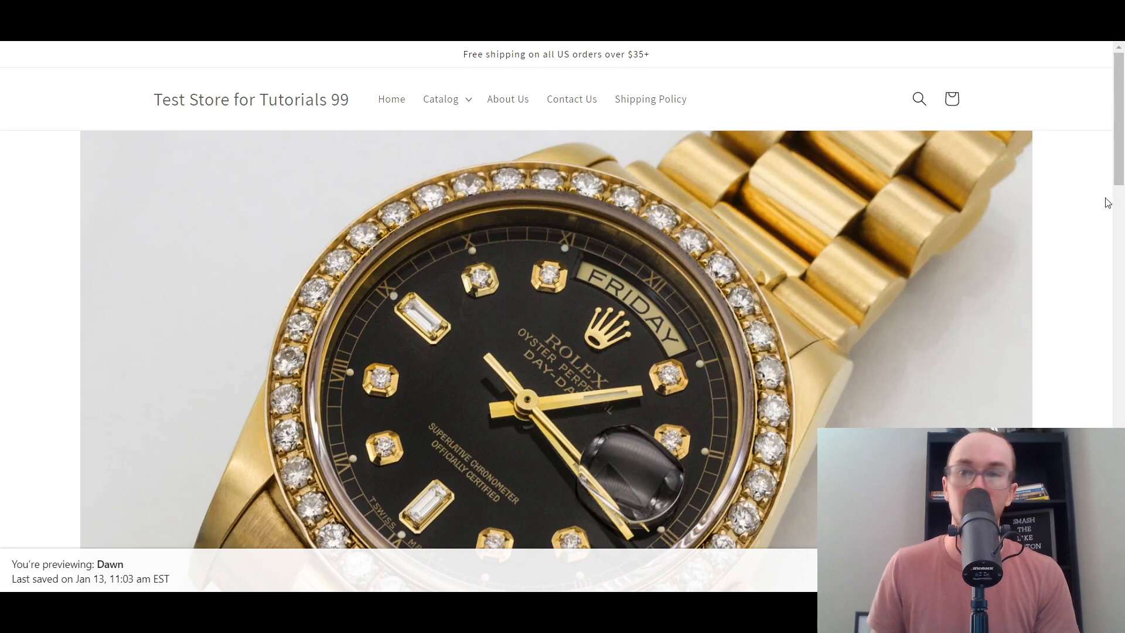
pyautogui.scroll(-3, 1114, 188)
pyautogui.scroll(3, 1119, 164)
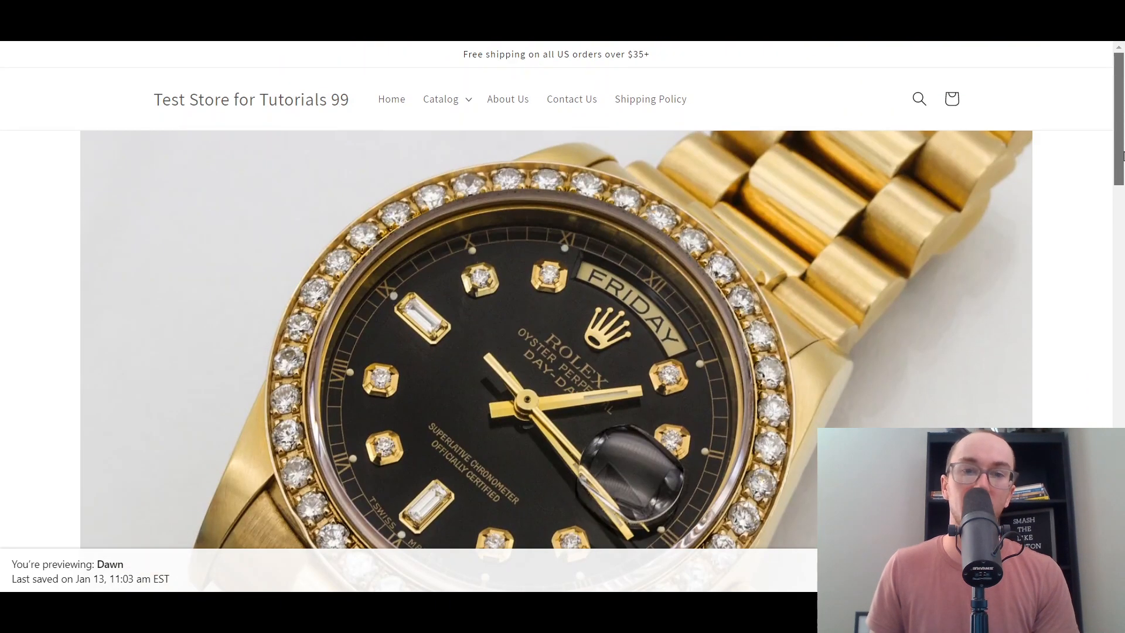
pyautogui.moveTo(1117, 183); pyautogui.dragTo(1087, 362)
pyautogui.scroll(4, 461, 381)
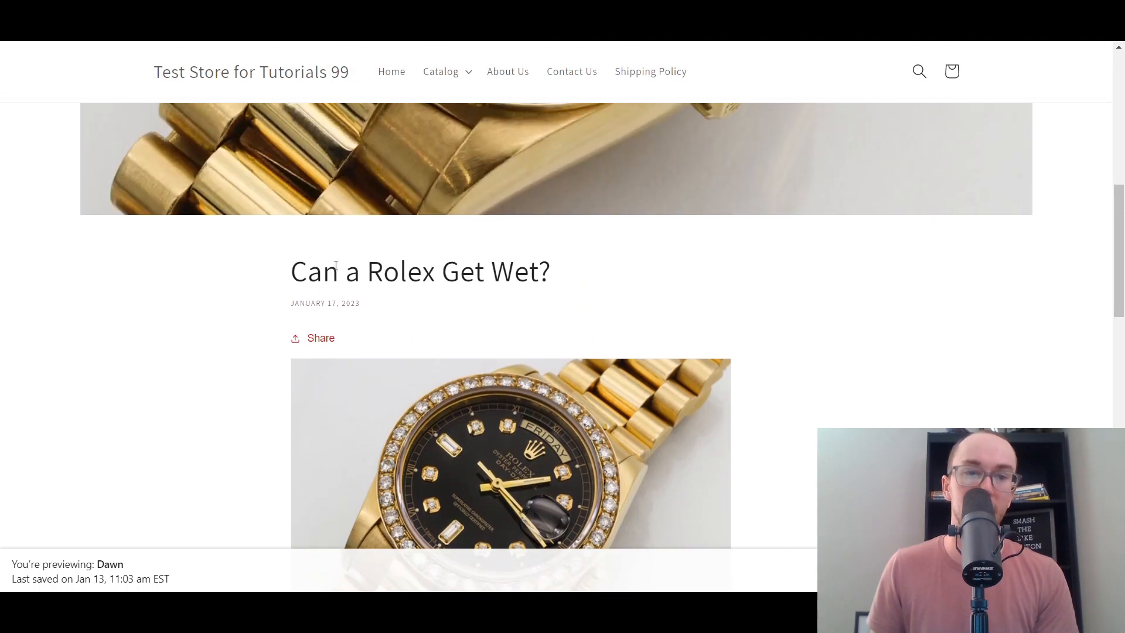
# - Highlight and clear the title, paragraphs and headings while moving down toward Back to blog
pyautogui.moveTo(287, 272); pyautogui.dragTo(470, 275)
pyautogui.click(652, 353)
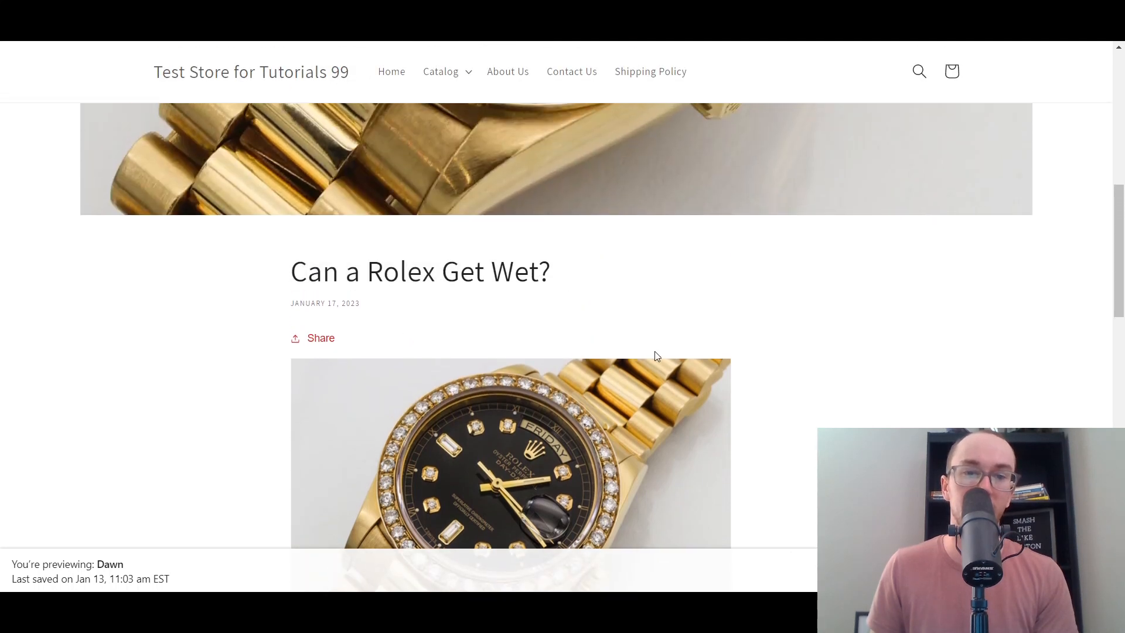
pyautogui.scroll(-4, 652, 352)
pyautogui.scroll(-4, 697, 350)
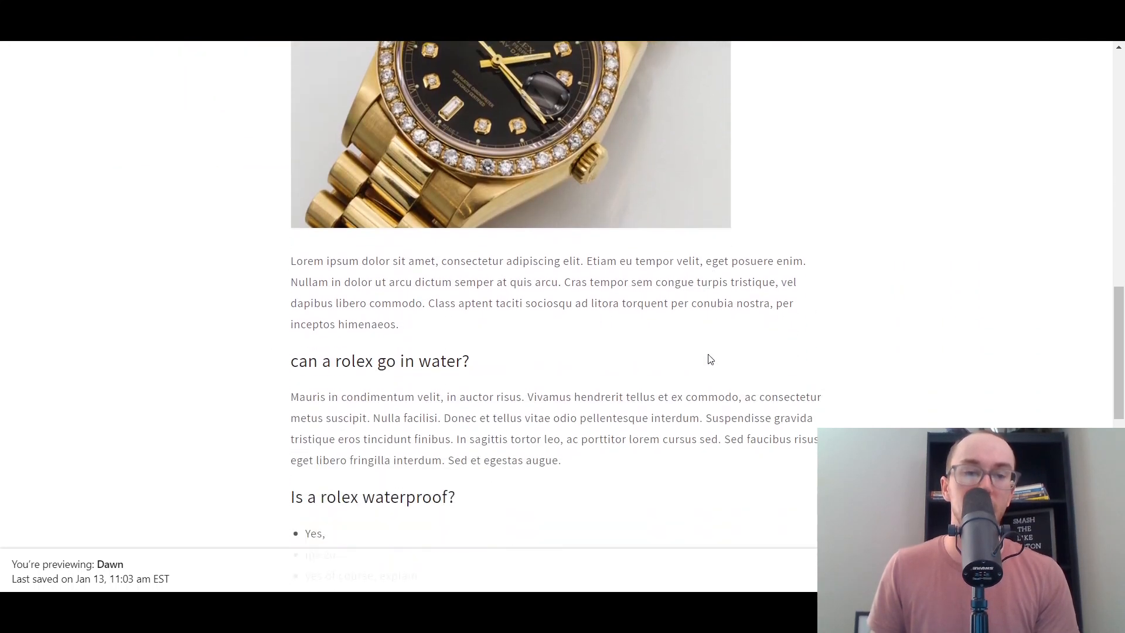
pyautogui.moveTo(342, 252); pyautogui.dragTo(543, 403)
pyautogui.click(543, 402)
pyautogui.scroll(-1, 527, 389)
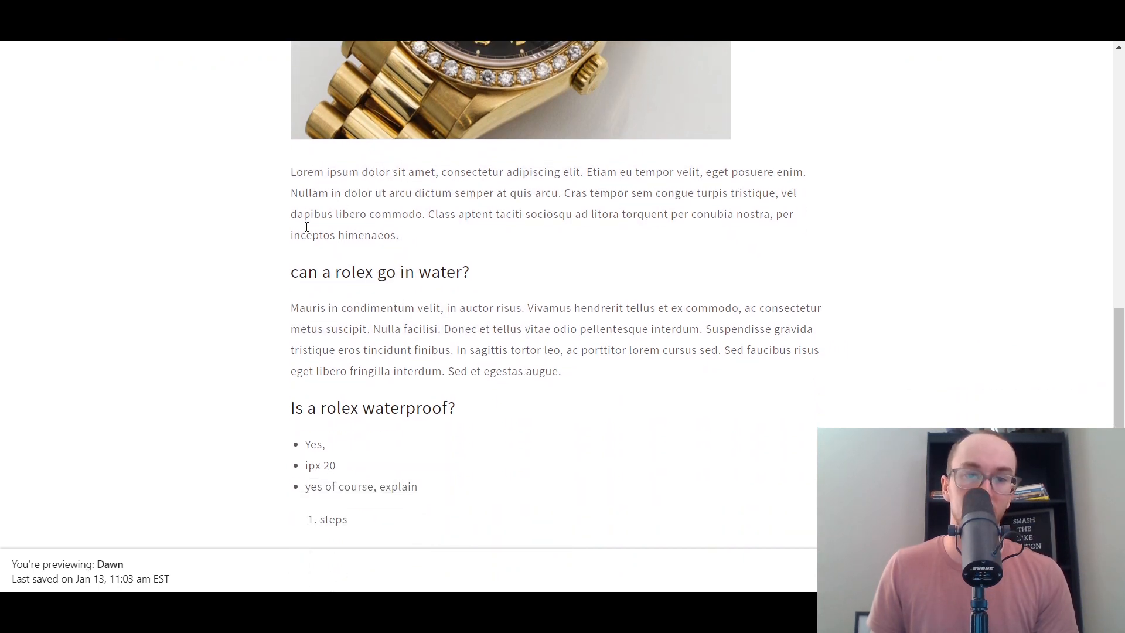
pyautogui.moveTo(304, 178); pyautogui.dragTo(377, 205)
pyautogui.click(414, 241)
pyautogui.moveTo(336, 266); pyautogui.dragTo(448, 310)
pyautogui.click(477, 327)
pyautogui.scroll(-1, 484, 346)
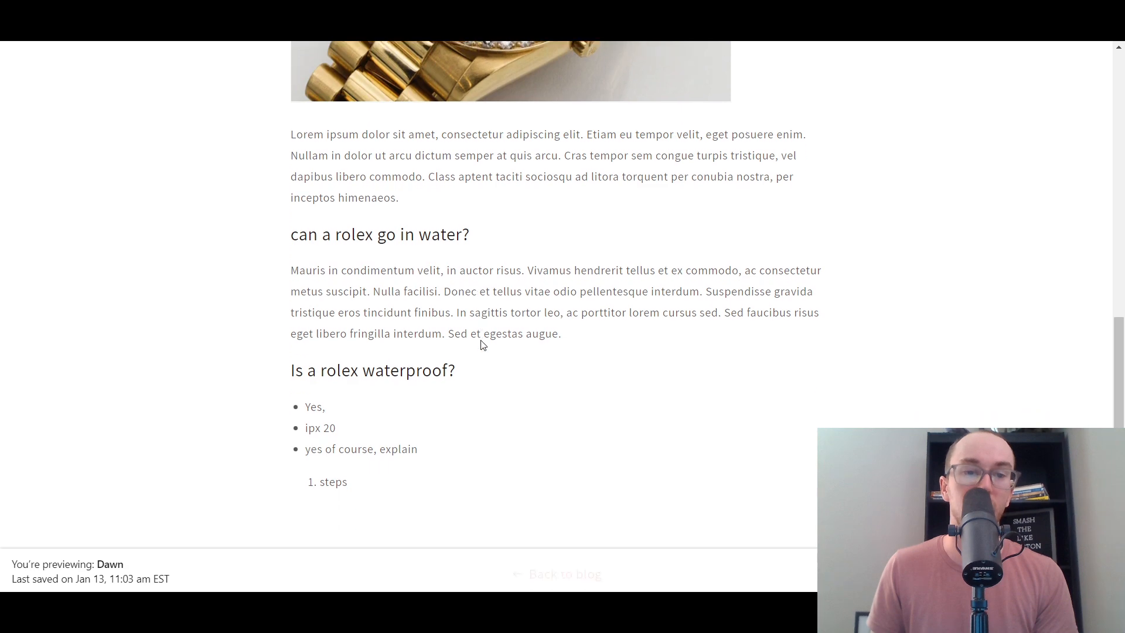
pyautogui.scroll(-2, 483, 346)
pyautogui.moveTo(317, 262); pyautogui.dragTo(412, 370)
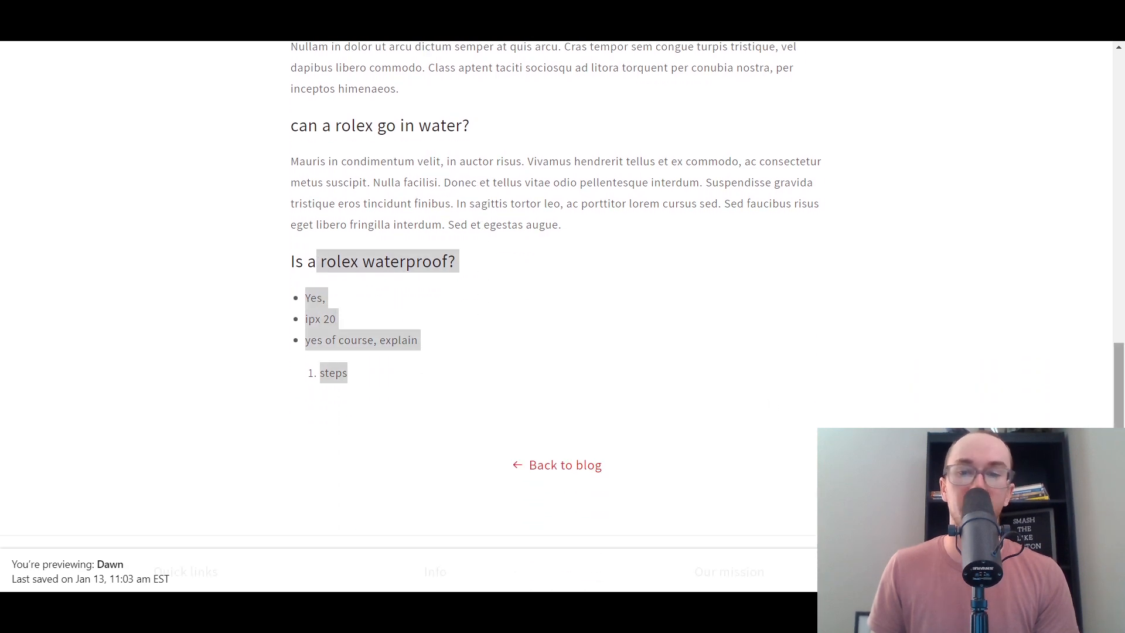
# - Go back to the Rolex blog listing and review the post card's image, date and excerpt
pyautogui.click(1028, 415)
pyautogui.moveTo(1123, 401); pyautogui.dragTo(1087, 418)
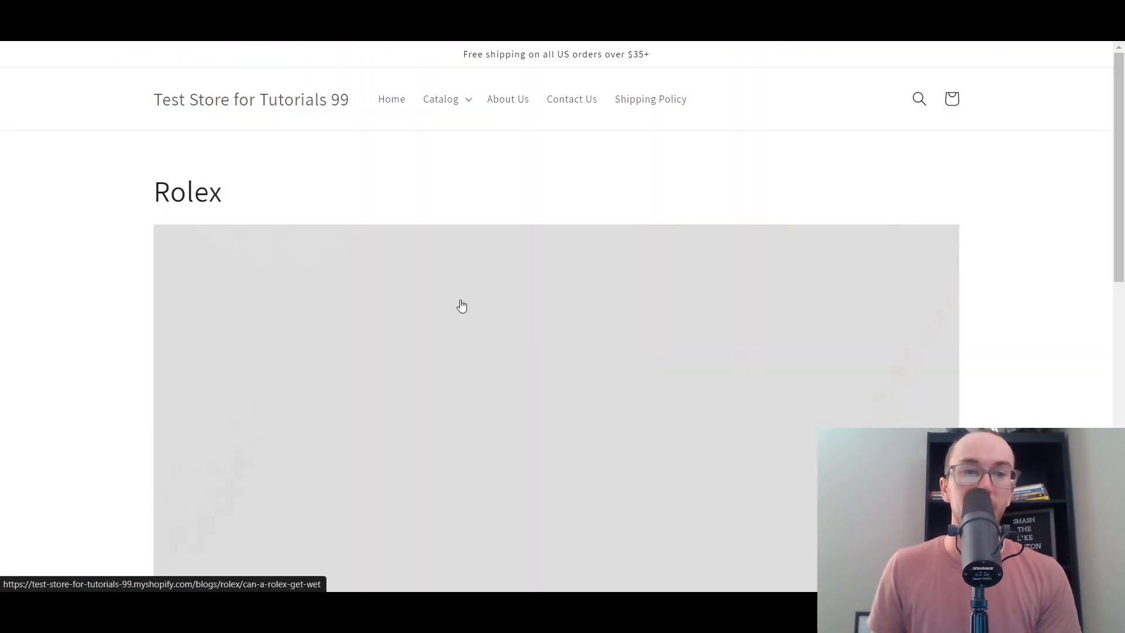
pyautogui.scroll(-5, 114, 270)
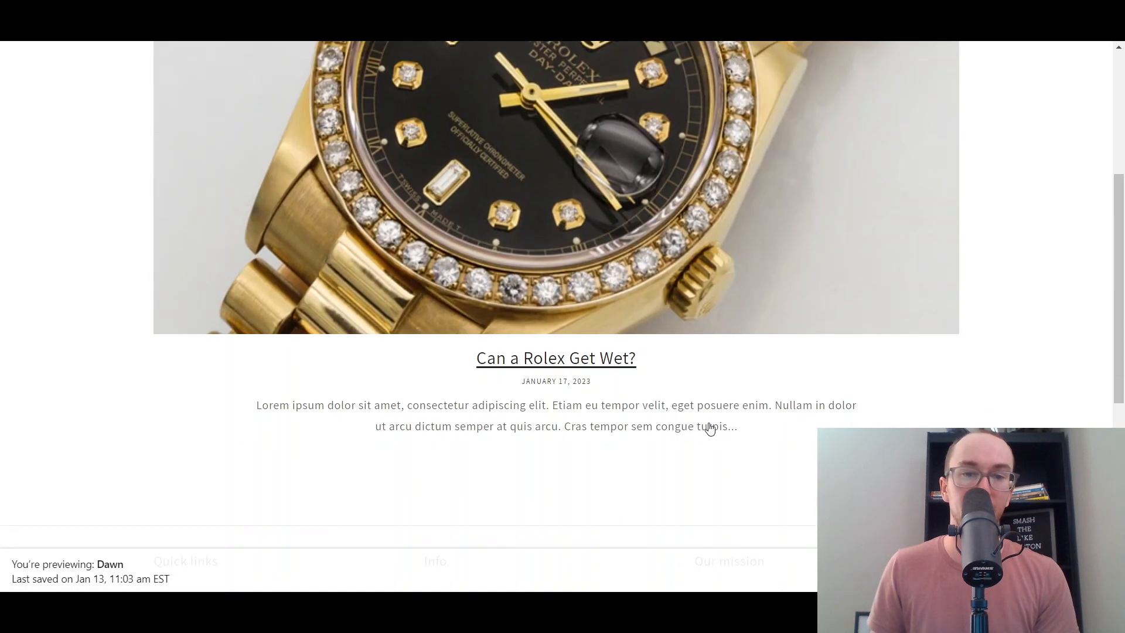
pyautogui.scroll(-3, 709, 428)
pyautogui.scroll(3, 614, 385)
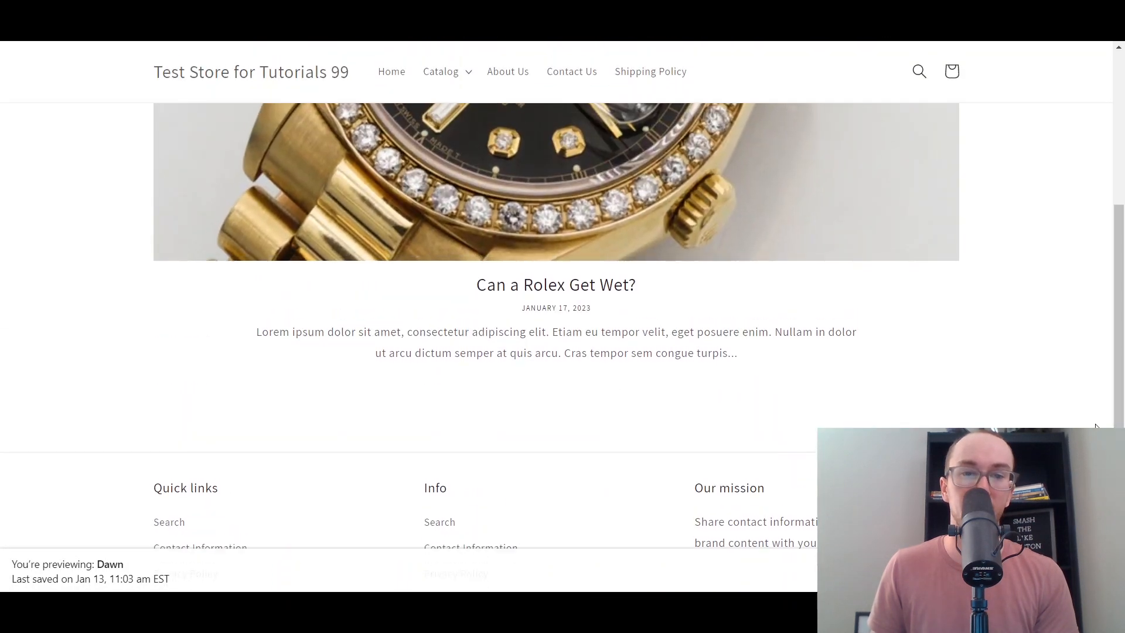
pyautogui.scroll(10, 1097, 428)
pyautogui.scroll(-10, 1098, 427)
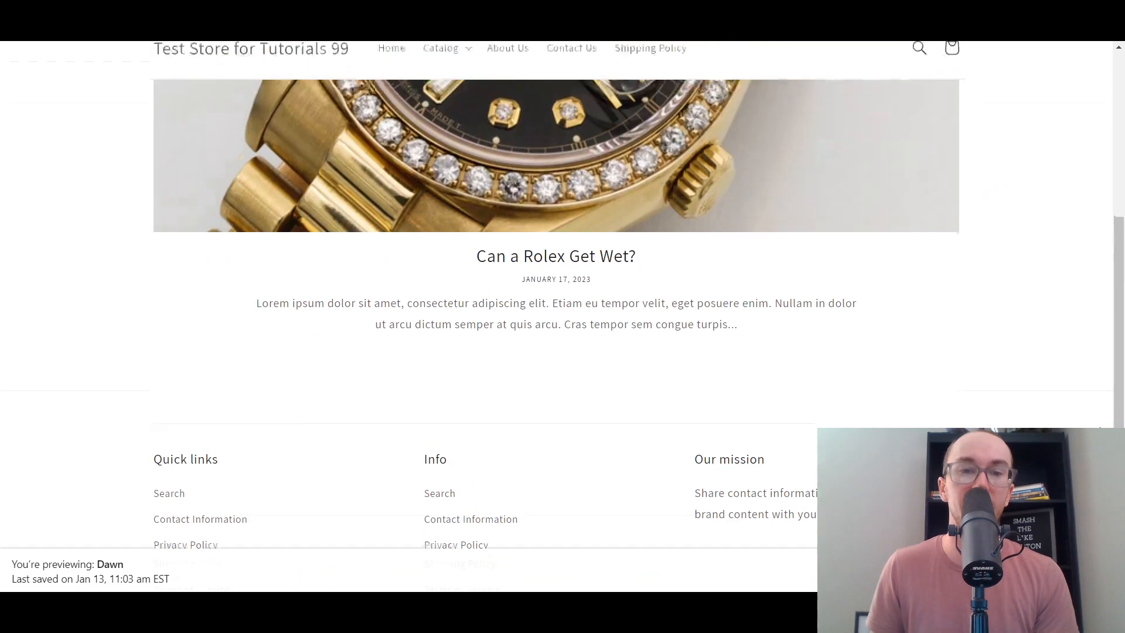
pyautogui.scroll(10, 556, 316)
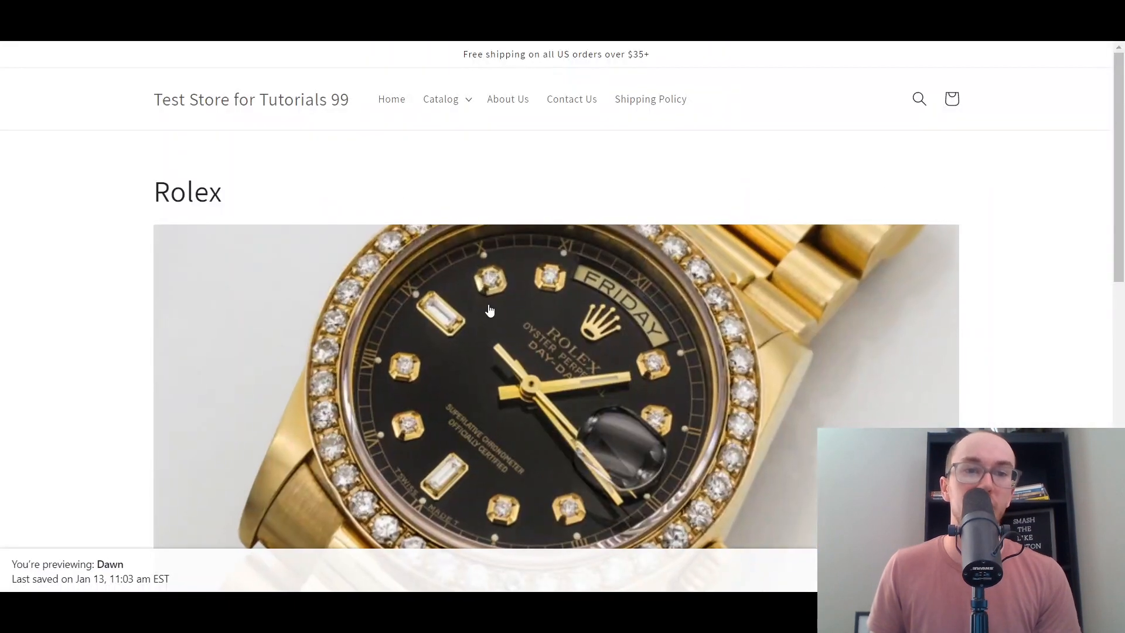
pyautogui.scroll(-10, 1121, 387)
pyautogui.moveTo(1121, 387); pyautogui.dragTo(1118, 299)
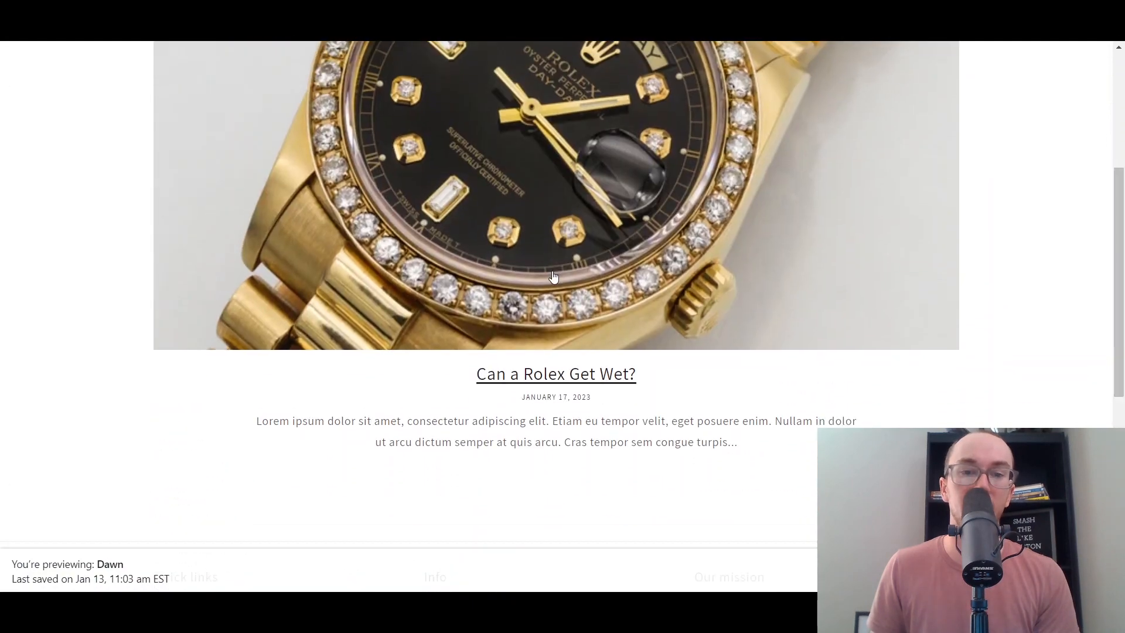
# - Open the 'Can a Rolex Get Wet?' card from the blog page and read through the article
pyautogui.click(1086, 262)
pyautogui.scroll(-15, 1078, 260)
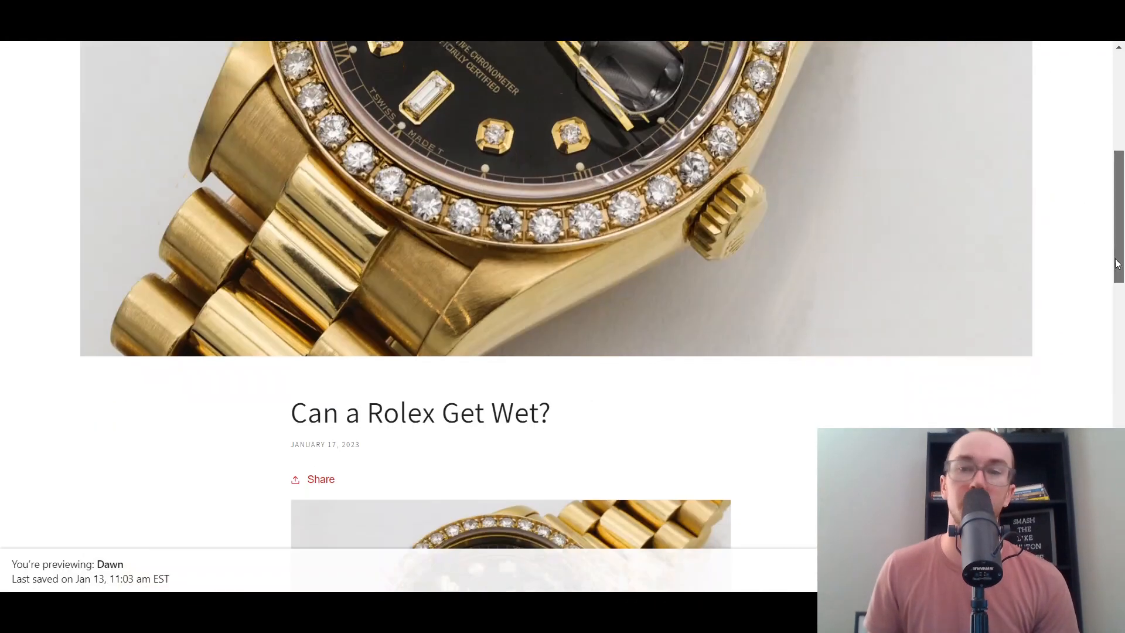
pyautogui.scroll(-5, 1107, 387)
pyautogui.scroll(10, 1105, 359)
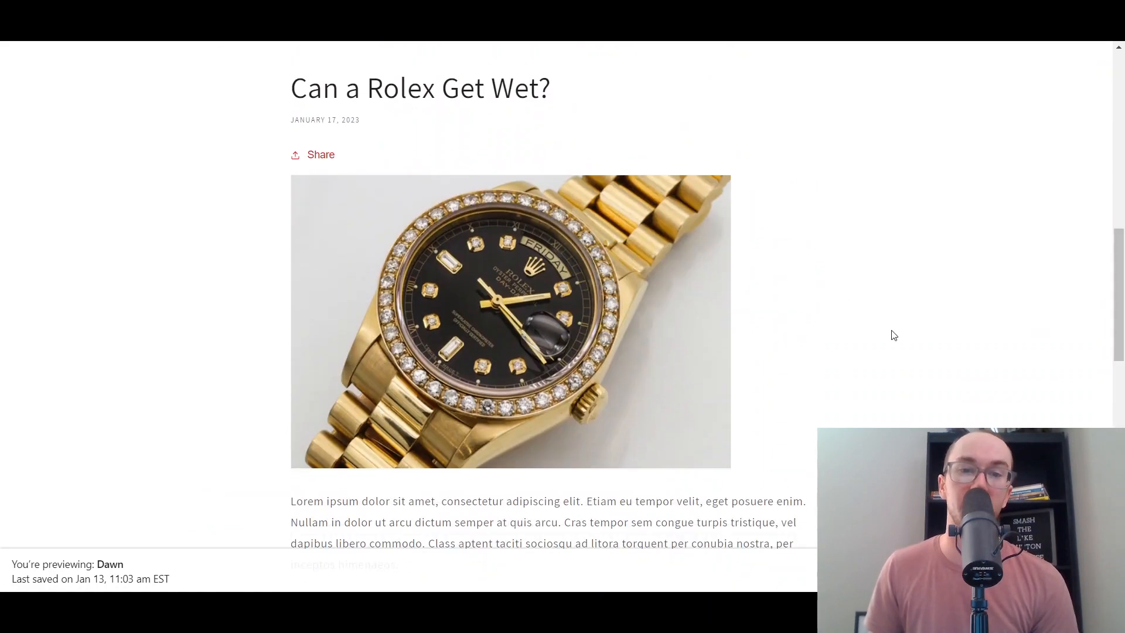
pyautogui.scroll(8, 892, 334)
pyautogui.scroll(2, 918, 363)
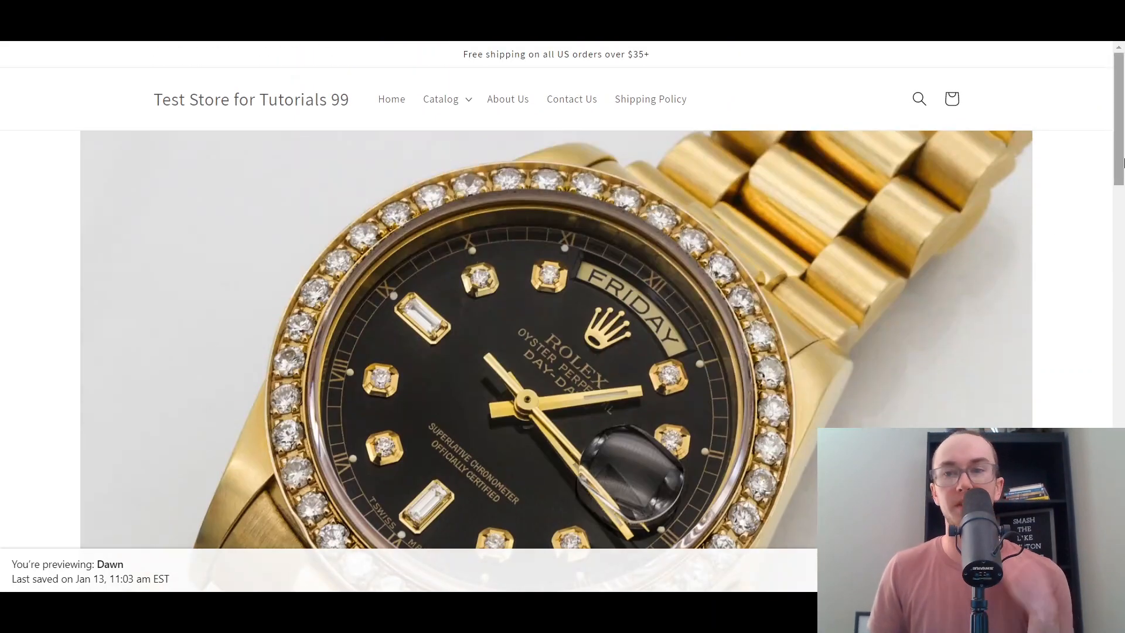
pyautogui.scroll(-4, 1112, 191)
pyautogui.scroll(2, 1112, 190)
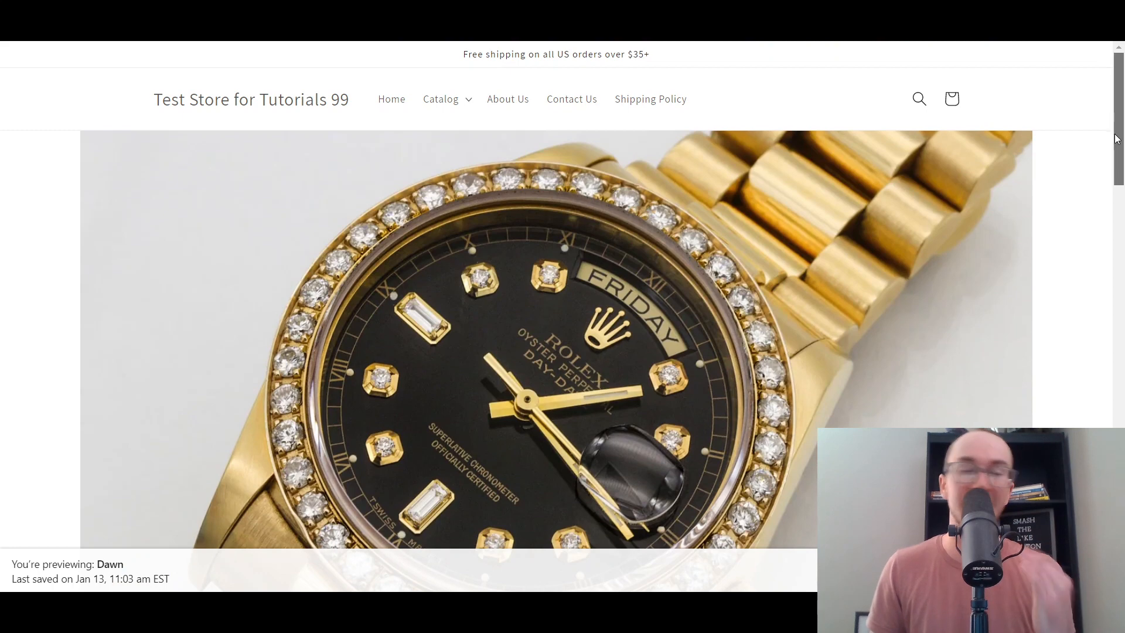
pyautogui.scroll(-10, 1102, 169)
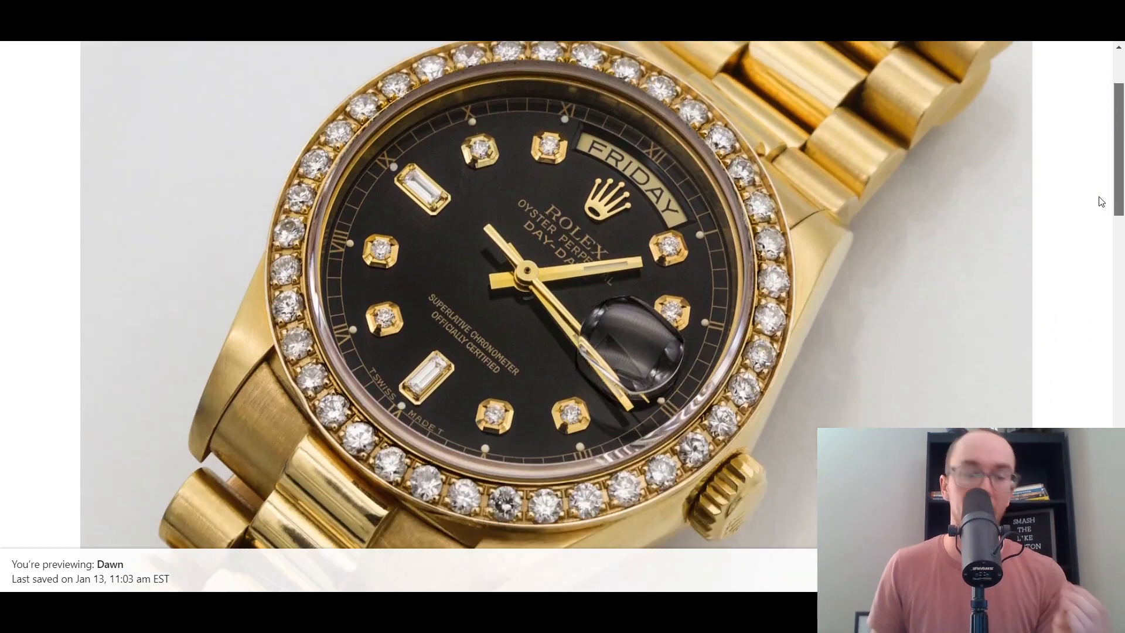
pyautogui.scroll(1, 1084, 330)
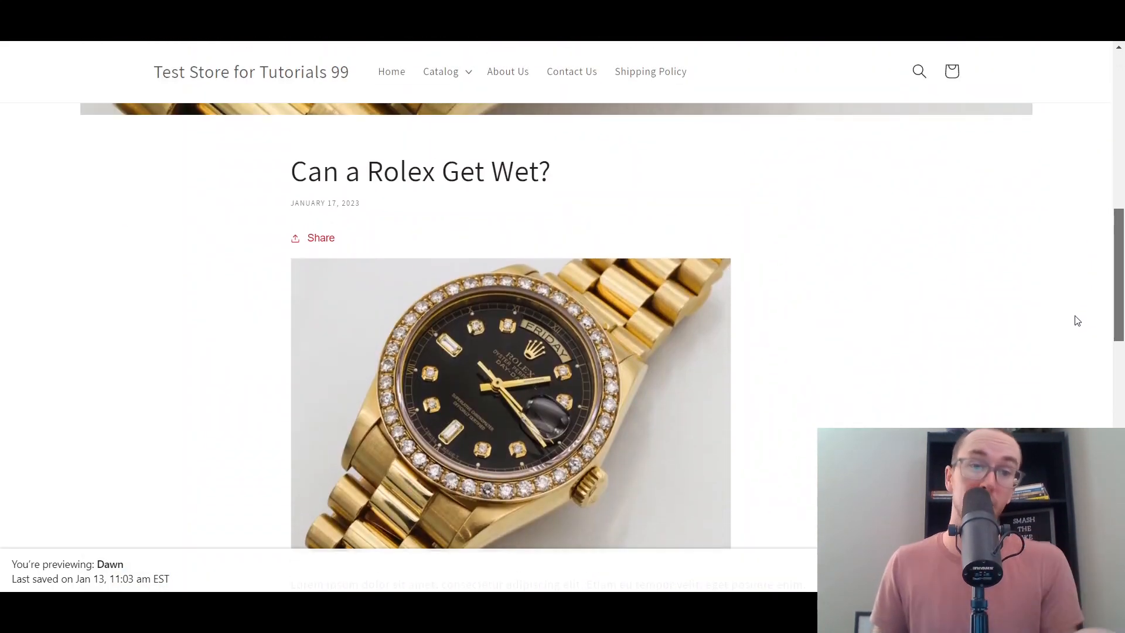
pyautogui.scroll(-2, 1076, 328)
pyautogui.scroll(3, 1079, 322)
pyautogui.scroll(8, 1086, 307)
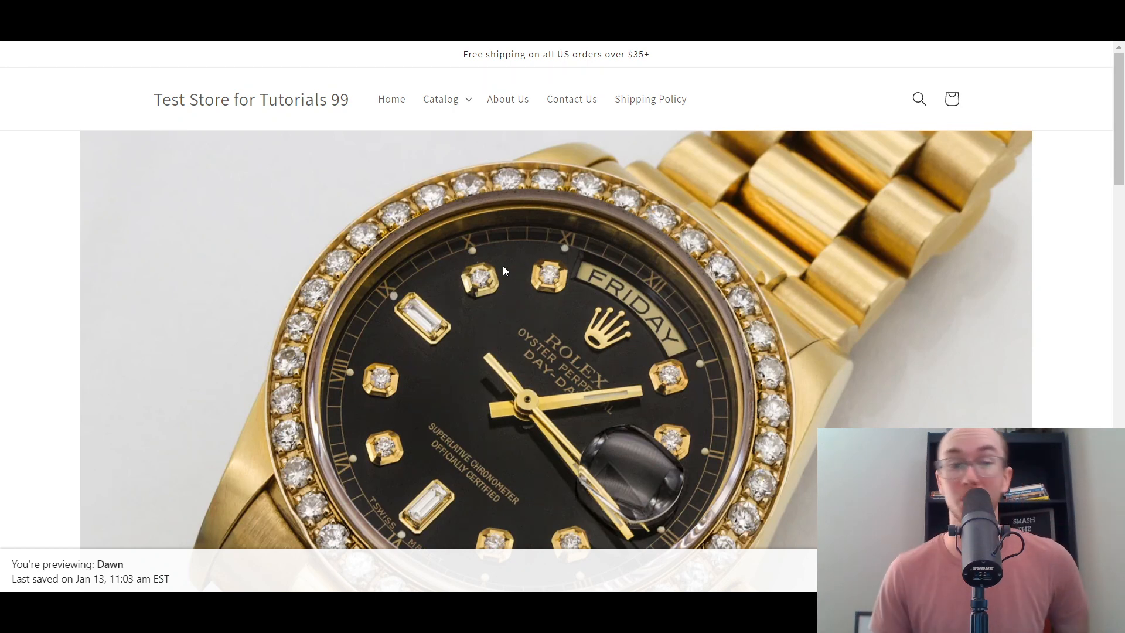
pyautogui.scroll(-8, 504, 270)
pyautogui.scroll(1, 566, 340)
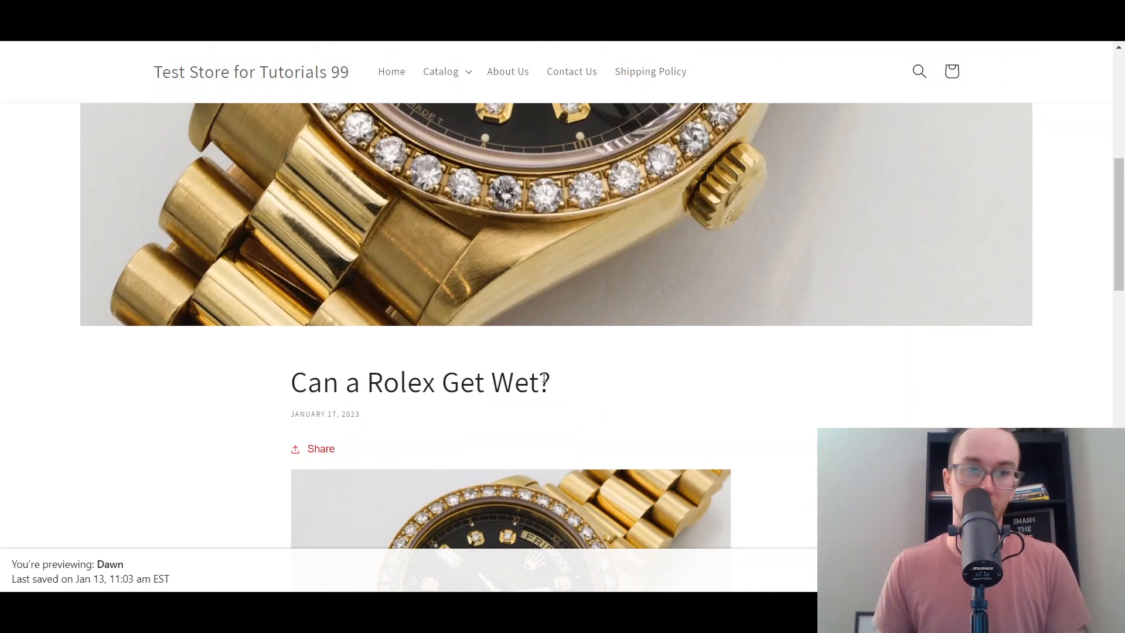
pyautogui.scroll(-10, 545, 380)
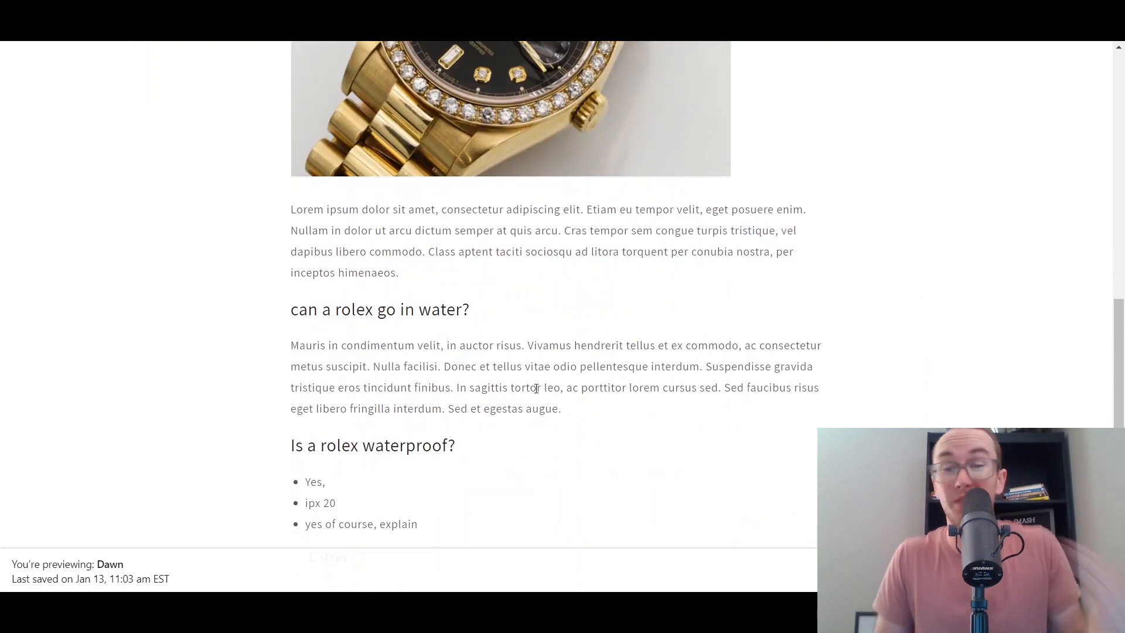
pyautogui.scroll(-3, 636, 404)
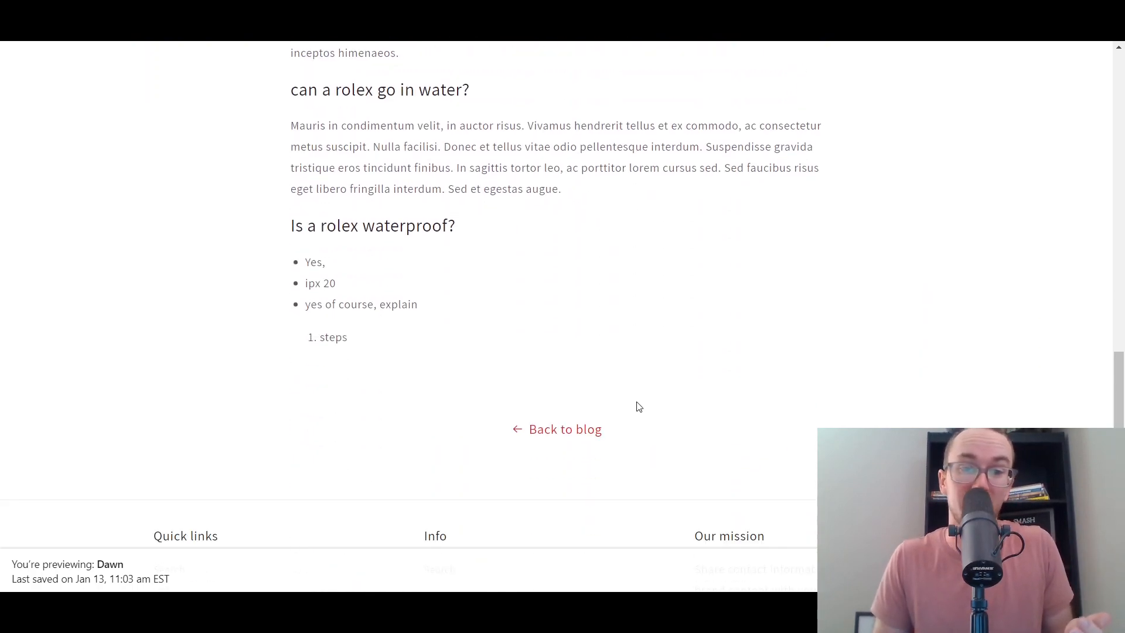
pyautogui.scroll(8, 638, 408)
pyautogui.scroll(8, 638, 405)
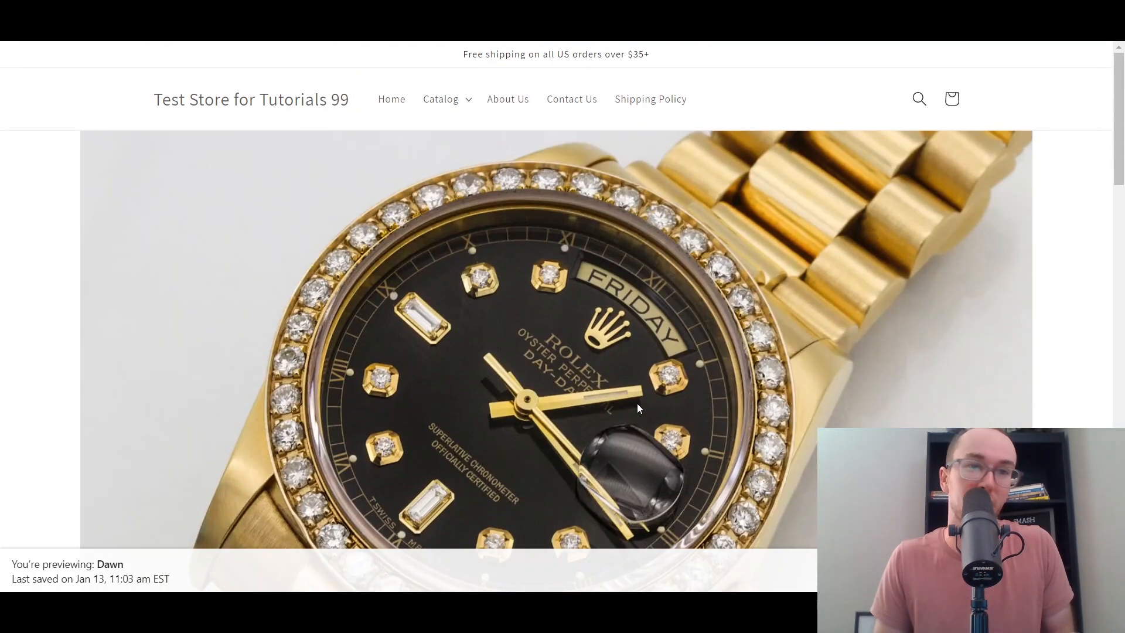
pyautogui.scroll(-11, 638, 404)
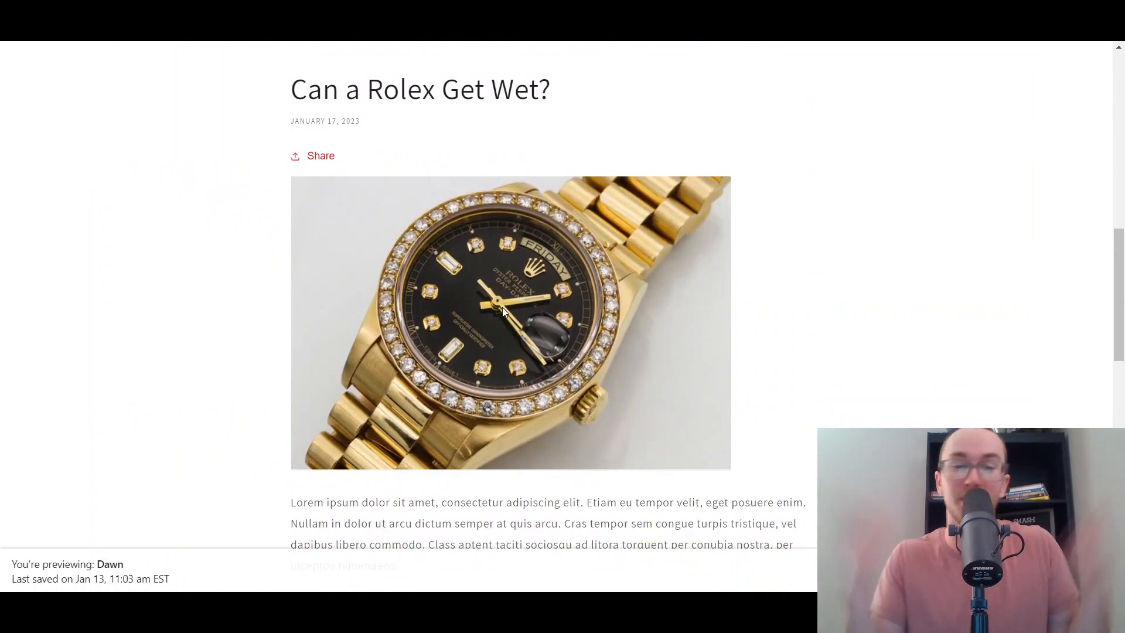
pyautogui.scroll(-2, 446, 293)
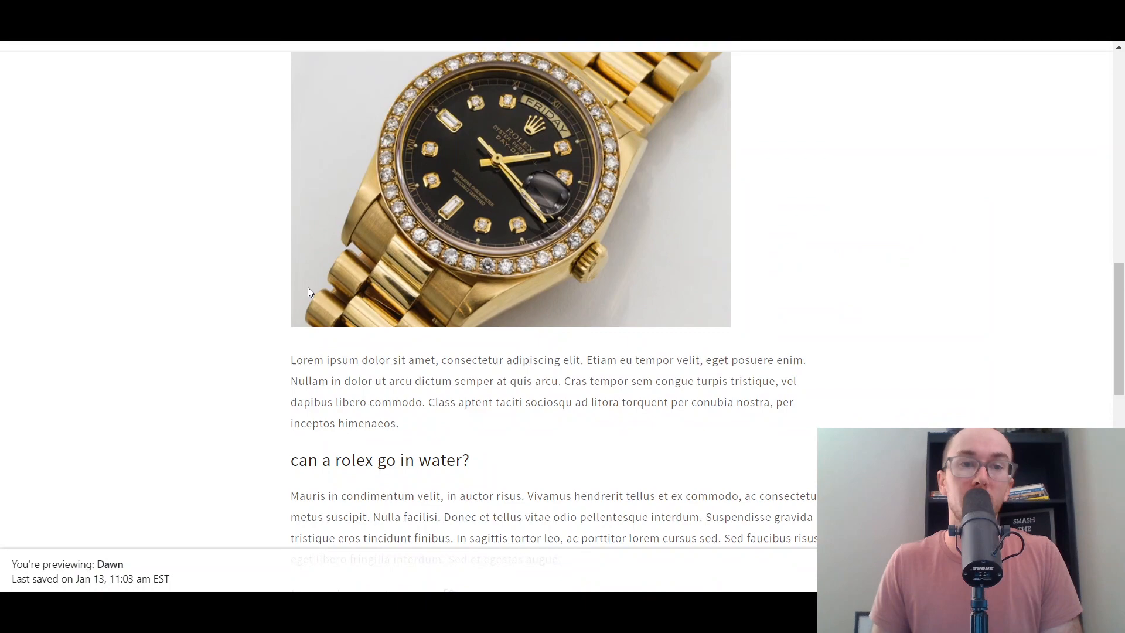
# - Attempt to leave for Navigation, then cancel the unsaved-changes warning to stay on the post
pyautogui.scroll(10, 306, 283)
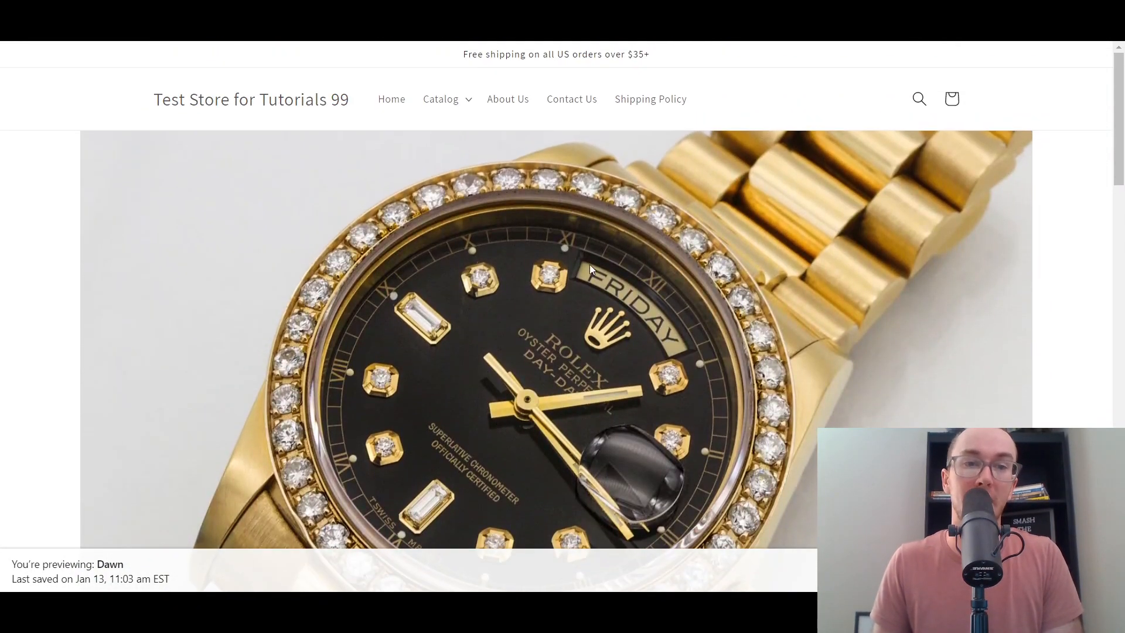
pyautogui.scroll(-15, 591, 264)
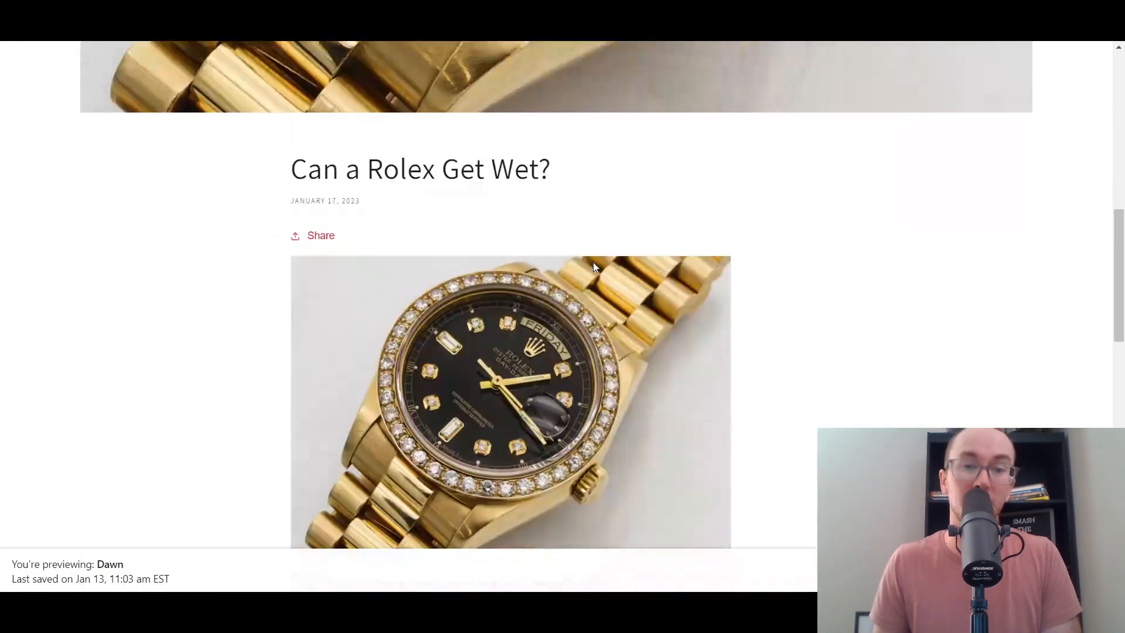
pyautogui.scroll(15, 586, 262)
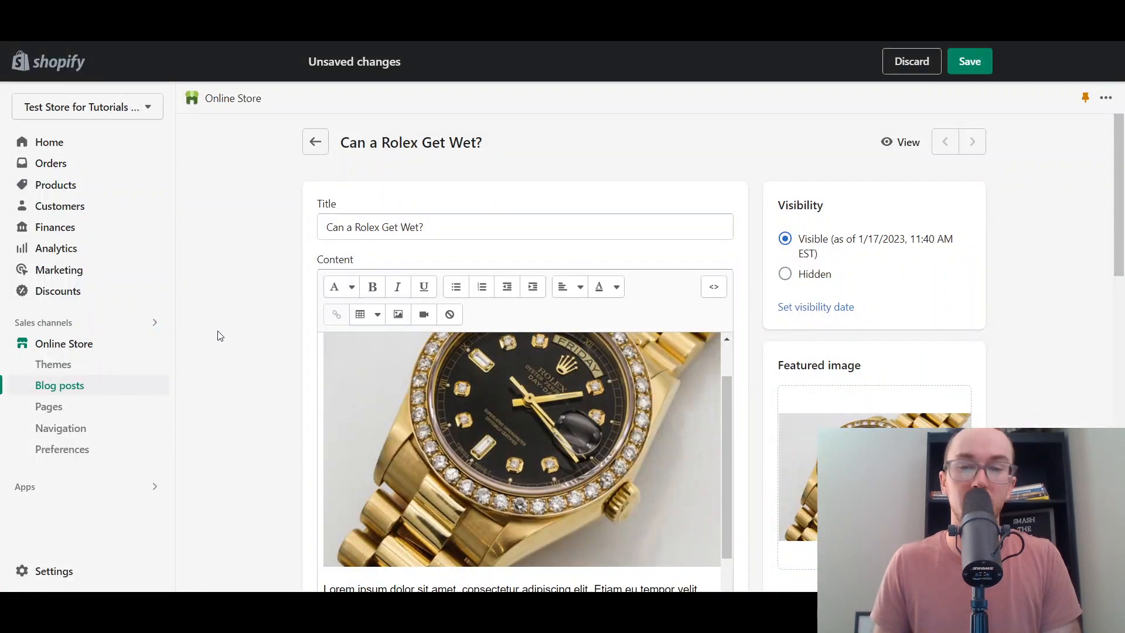
pyautogui.click(83, 430)
pyautogui.click(660, 366)
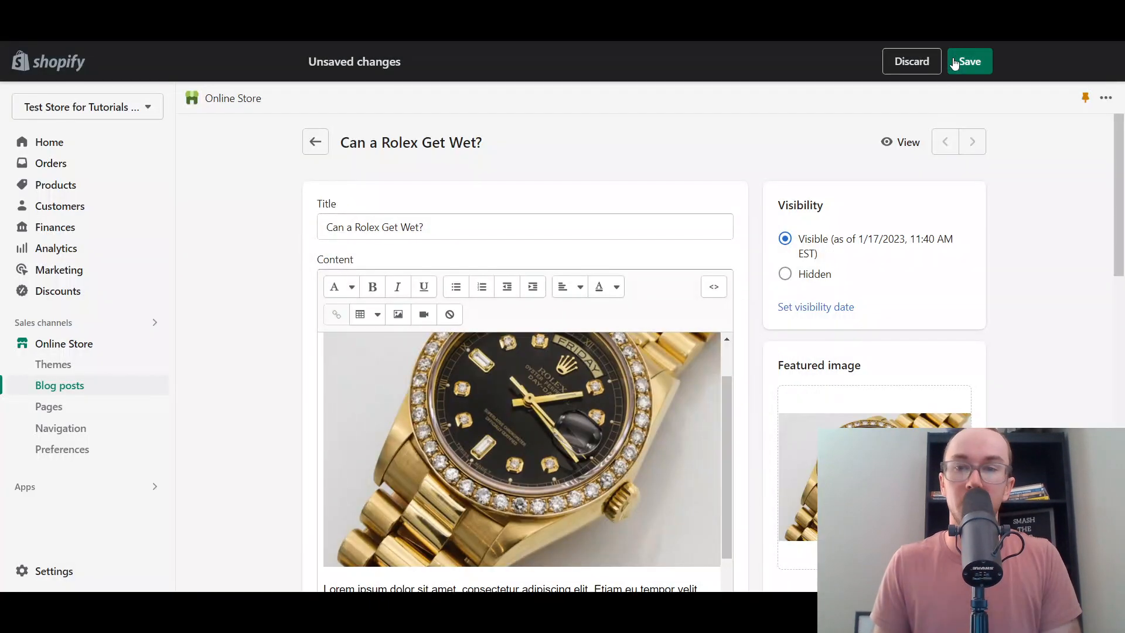
# - Save the 'Can a Rolex Get Wet?' post and confirm the 'Blog post saved' message
pyautogui.click(968, 61)
pyautogui.scroll(-5, 1110, 287)
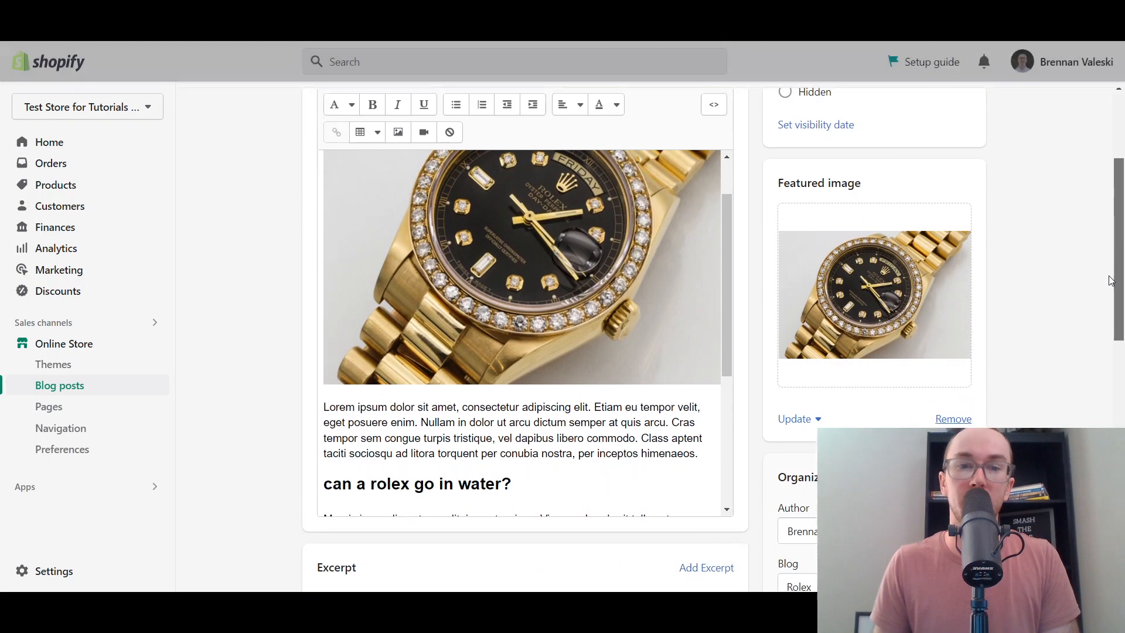
pyautogui.scroll(-6, 1106, 319)
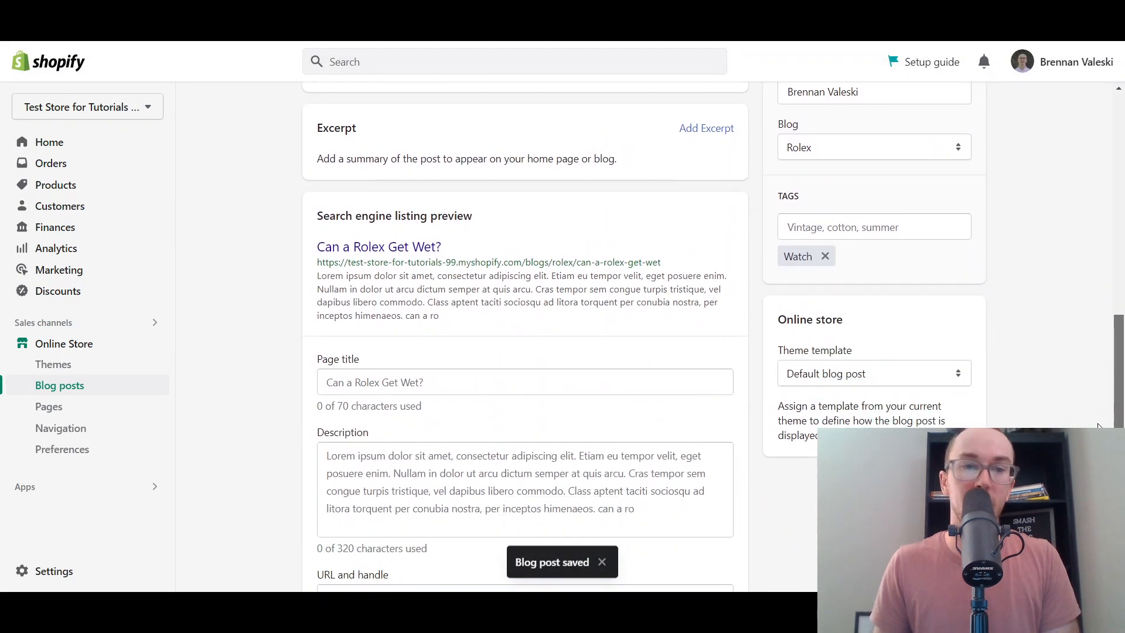
pyautogui.scroll(-2, 1107, 319)
pyautogui.scroll(4, 1107, 319)
pyautogui.scroll(-2, 1106, 320)
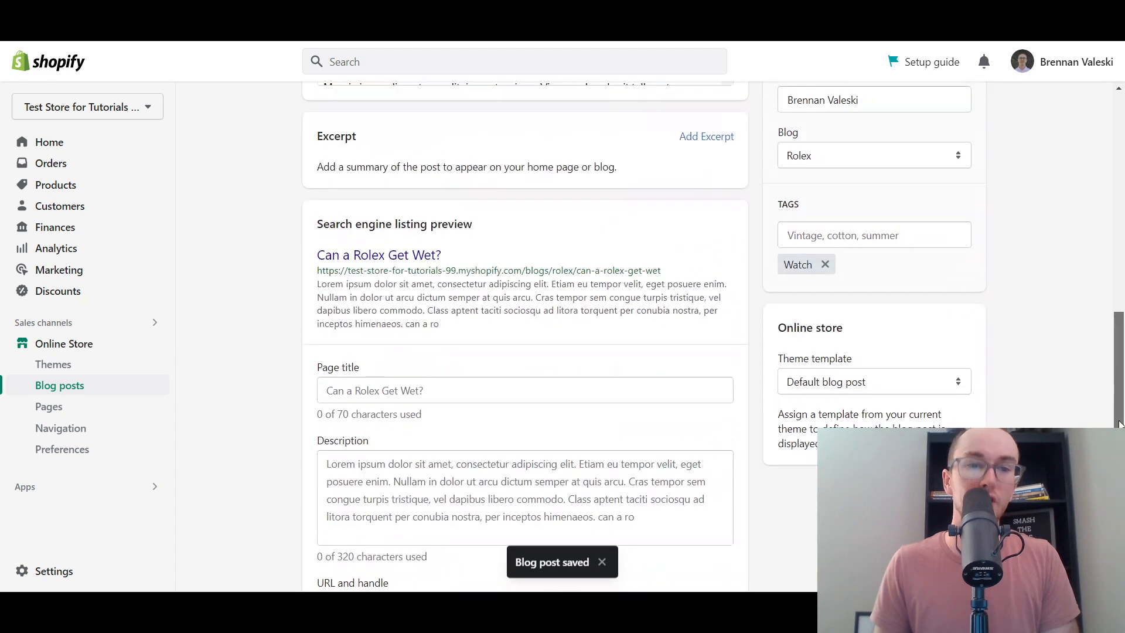
pyautogui.scroll(4, 287, 386)
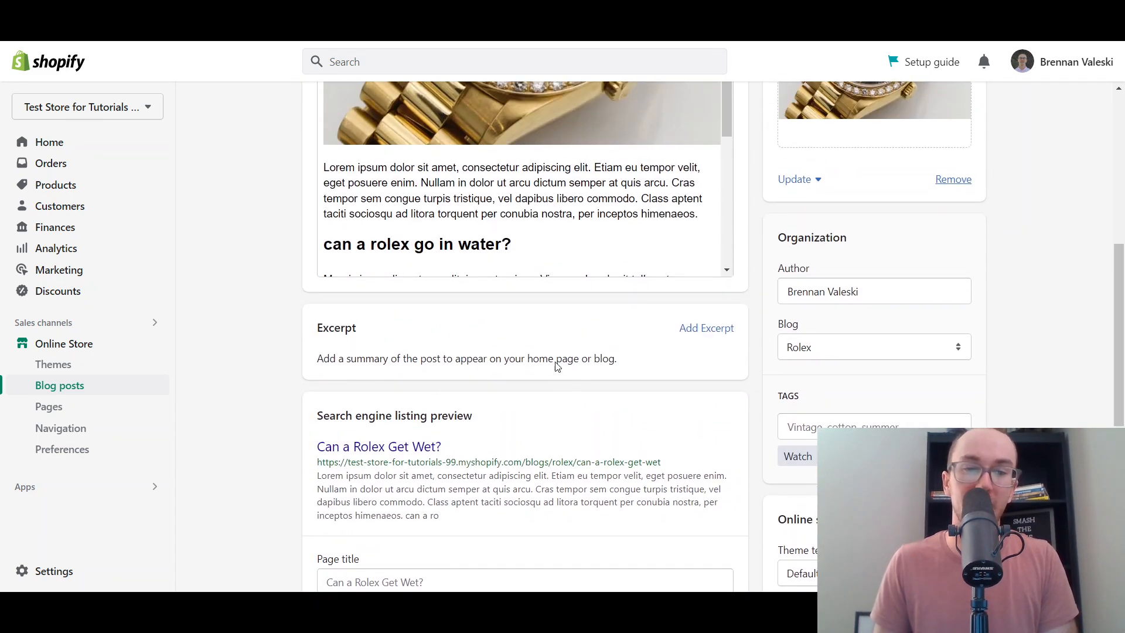
# - Paste a Lorem ipsum placeholder paragraph as the post's excerpt and save the post
pyautogui.moveTo(390, 365); pyautogui.dragTo(539, 361)
pyautogui.click(601, 364)
pyautogui.click(695, 340)
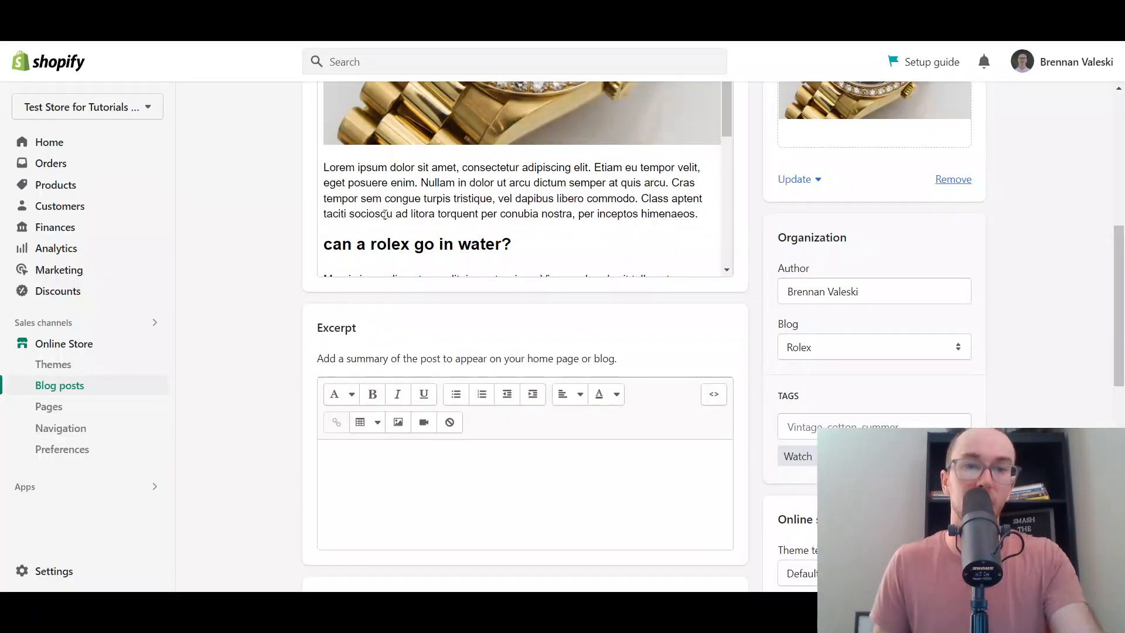
pyautogui.click(404, 508)
pyautogui.write('Mauris in condimentum velit, in auctor risus. Vivamus hendrerit tellus et ex commodo, ac consectetur metus suscipit. Nulla facilisi. Donec et tellus vitae odio pellentesque interdum. Suspendisse gravida tristique eros tincidunt finibus. In sagittis tortor leo, ac porttitor lorem cursus sed. Sed faucibus risus eget libero fringilla interdum. Sed et egestas augue. Donec quis diam interdum, sollicitudin ex at, varius ligula. In luctus mollis sapien, nec interdum tellus suscipit vitae.')
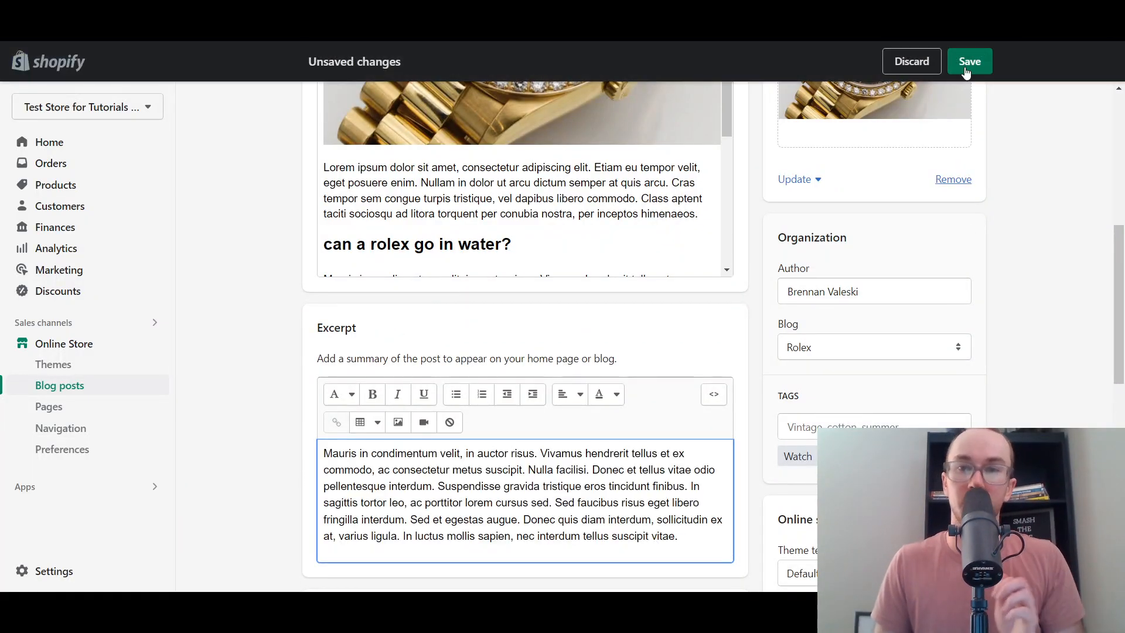
pyautogui.click(970, 61)
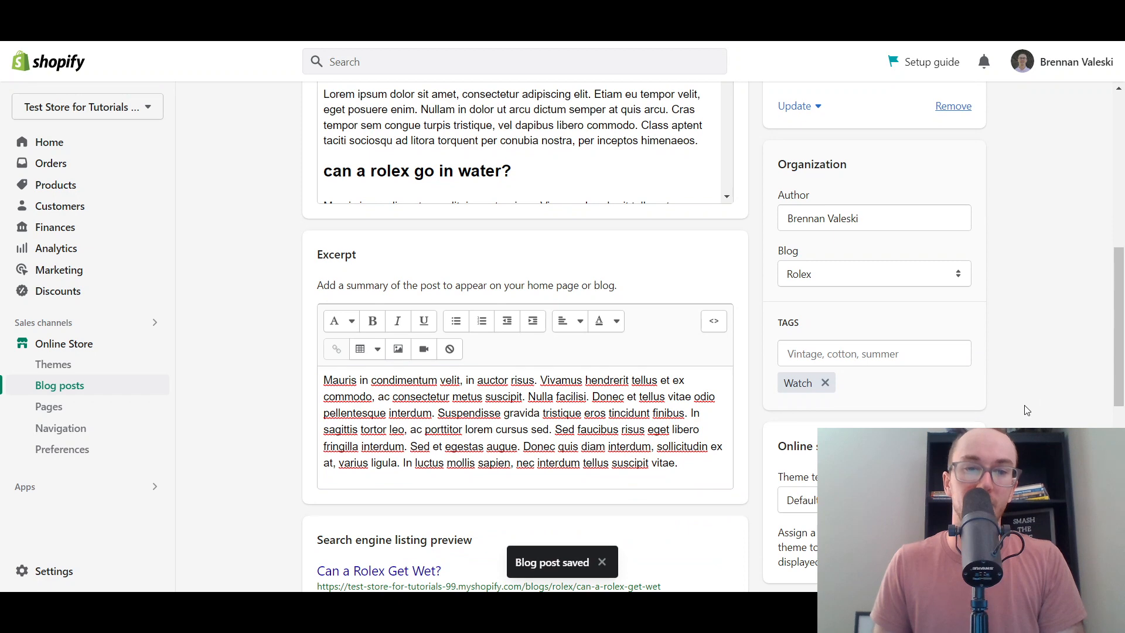
pyautogui.scroll(3, 1032, 410)
pyautogui.scroll(-1, 1027, 410)
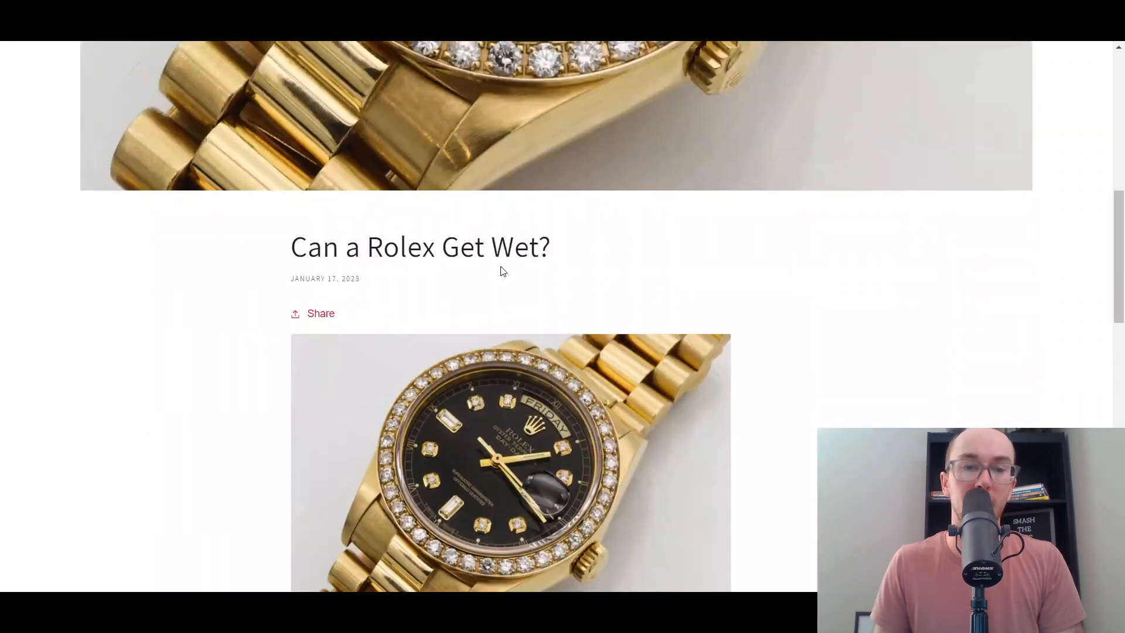
# - Return from the post to the Rolex blog listing showing the 'Mauris in condimentum velit…' excerpt
pyautogui.scroll(-5, 503, 271)
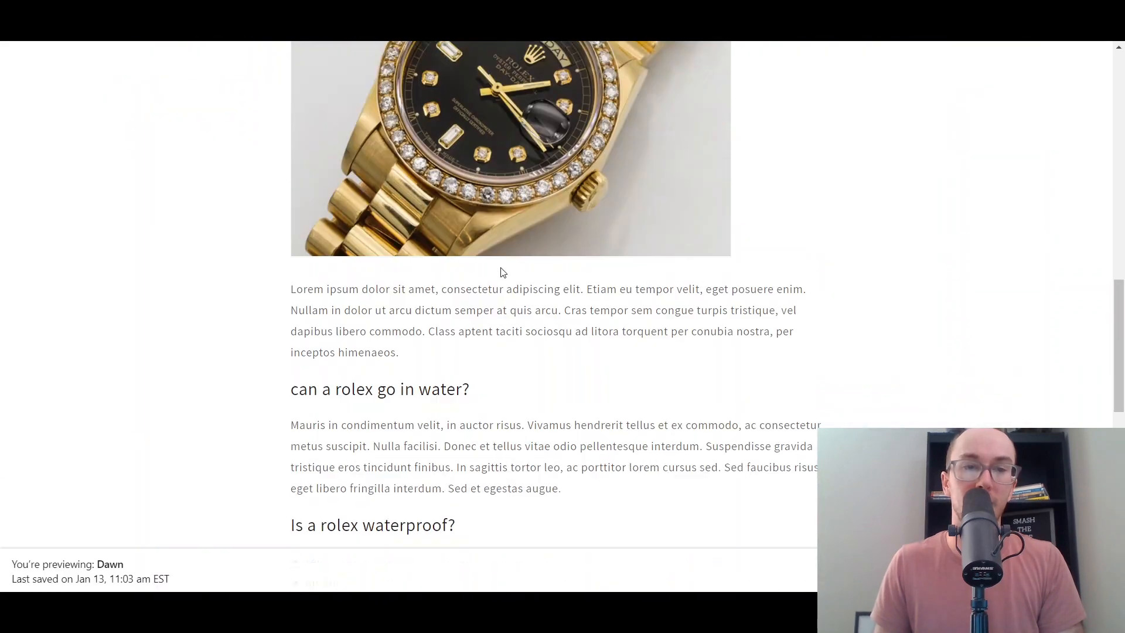
pyautogui.scroll(-10, 501, 271)
pyautogui.scroll(2, 563, 199)
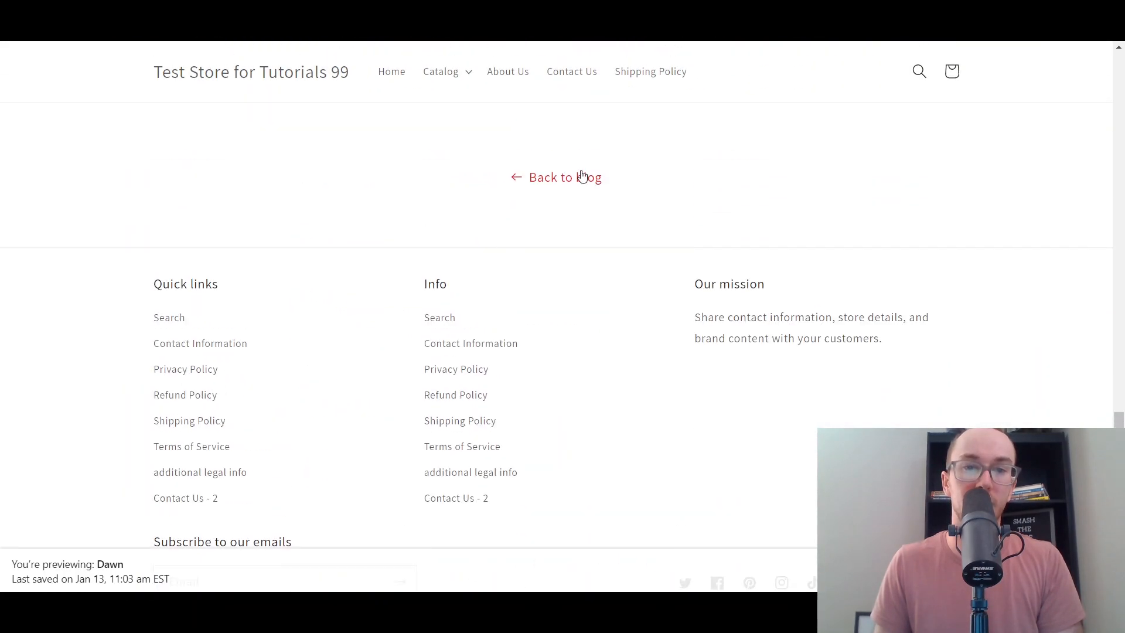
pyautogui.click(582, 176)
pyautogui.scroll(-5, 565, 367)
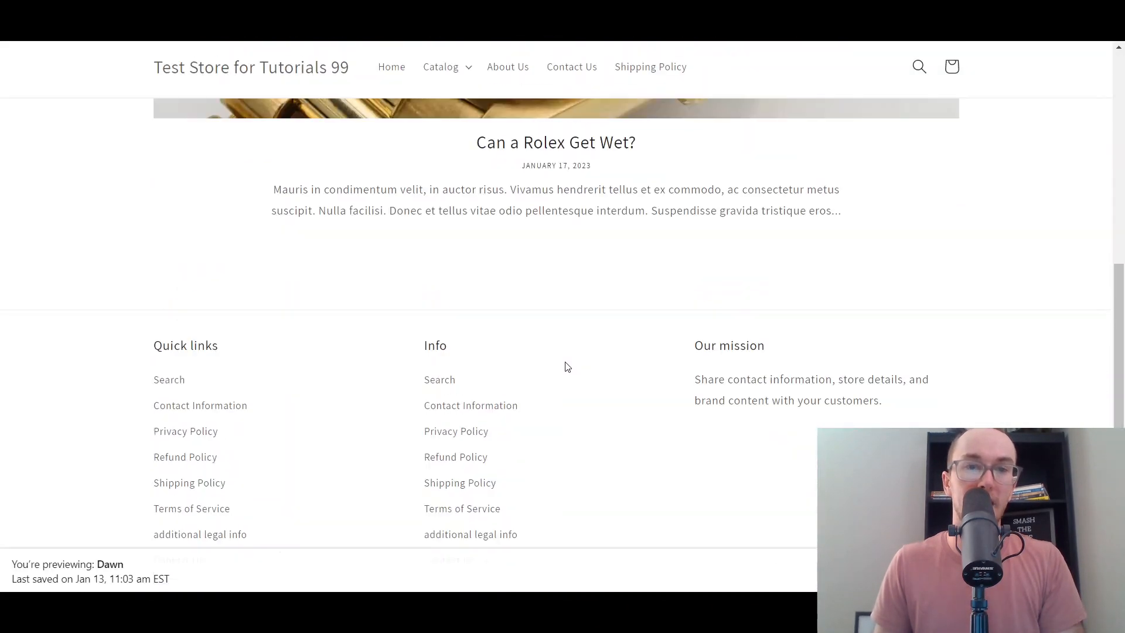
pyautogui.scroll(1, 516, 334)
pyautogui.scroll(1, 748, 301)
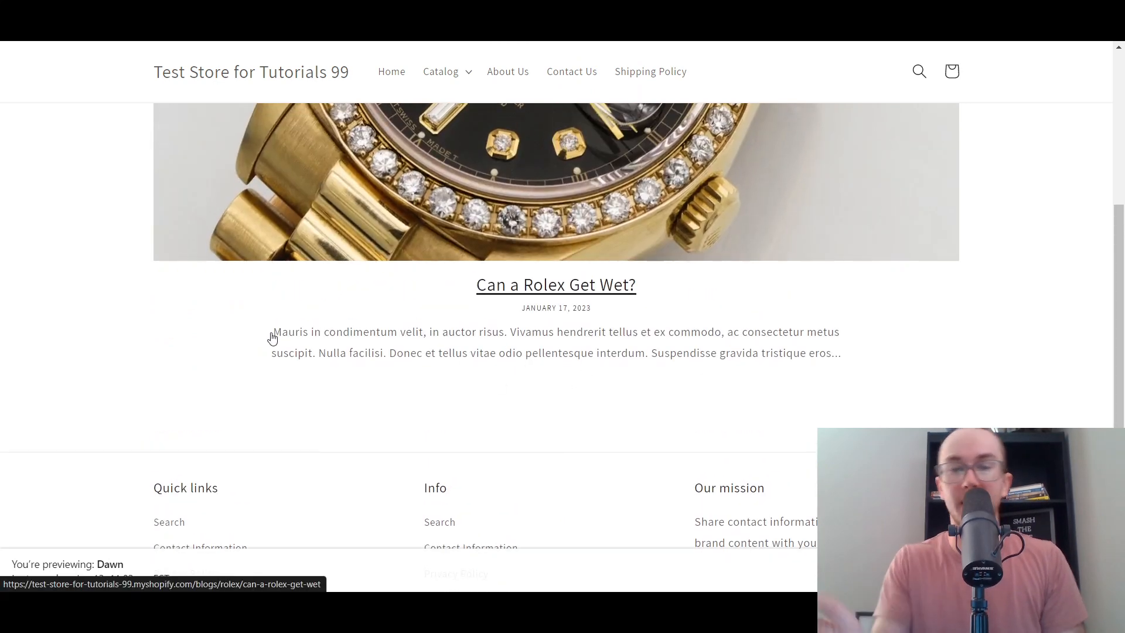
pyautogui.scroll(5, 258, 426)
pyautogui.scroll(-5, 258, 426)
pyautogui.scroll(2, 276, 410)
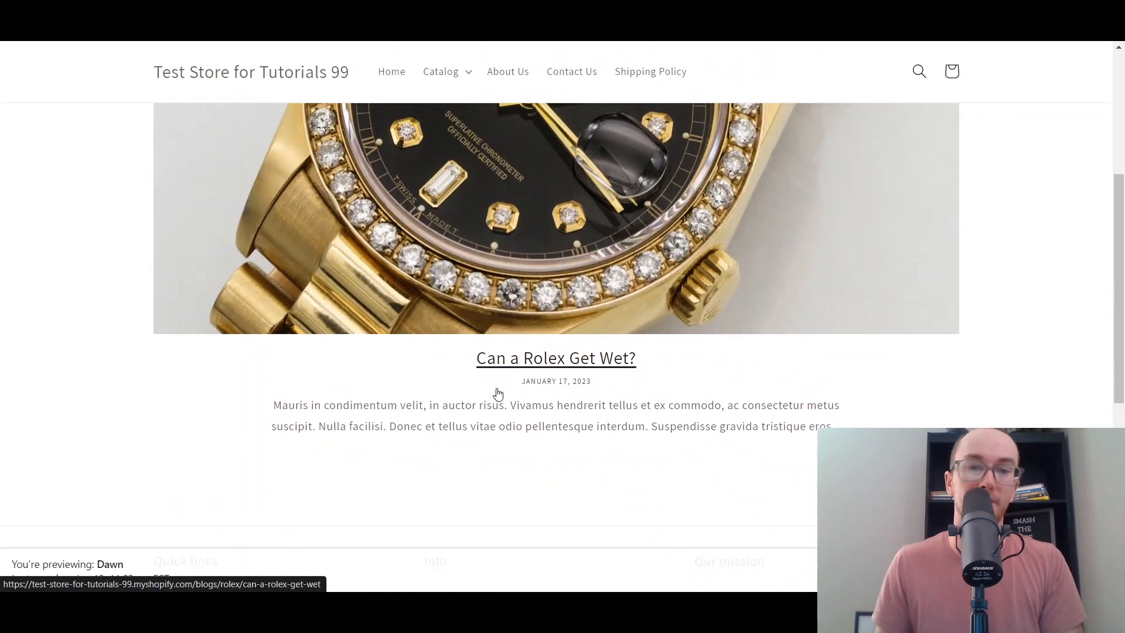
# - In the admin, open Online Store > Navigation > Main menu and review its items
pyautogui.click(188, 17)
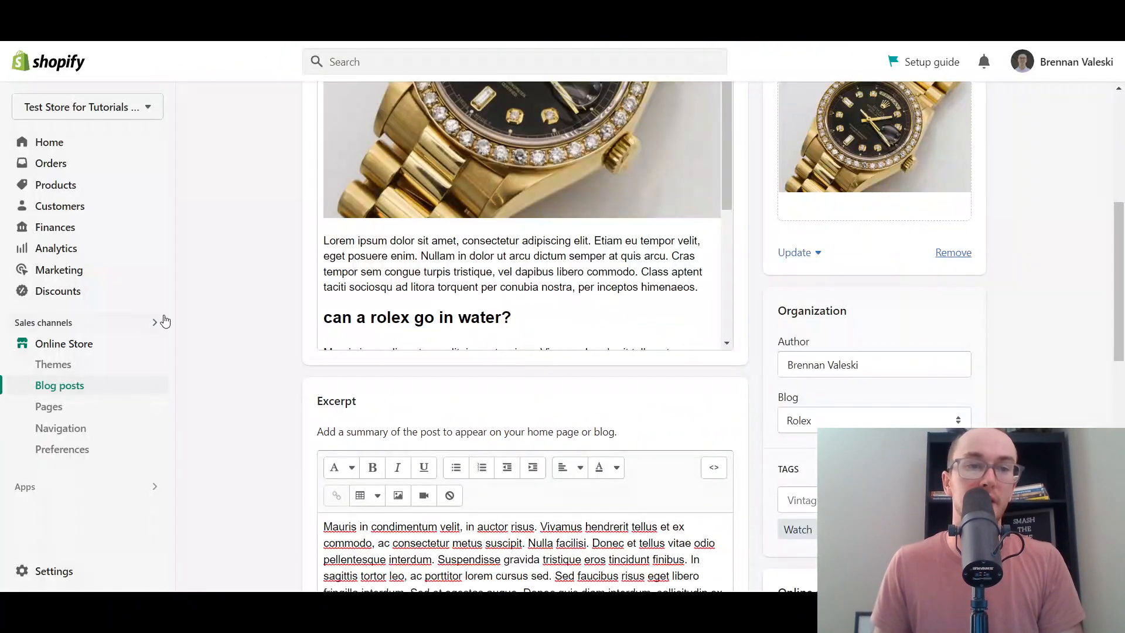
pyautogui.click(87, 428)
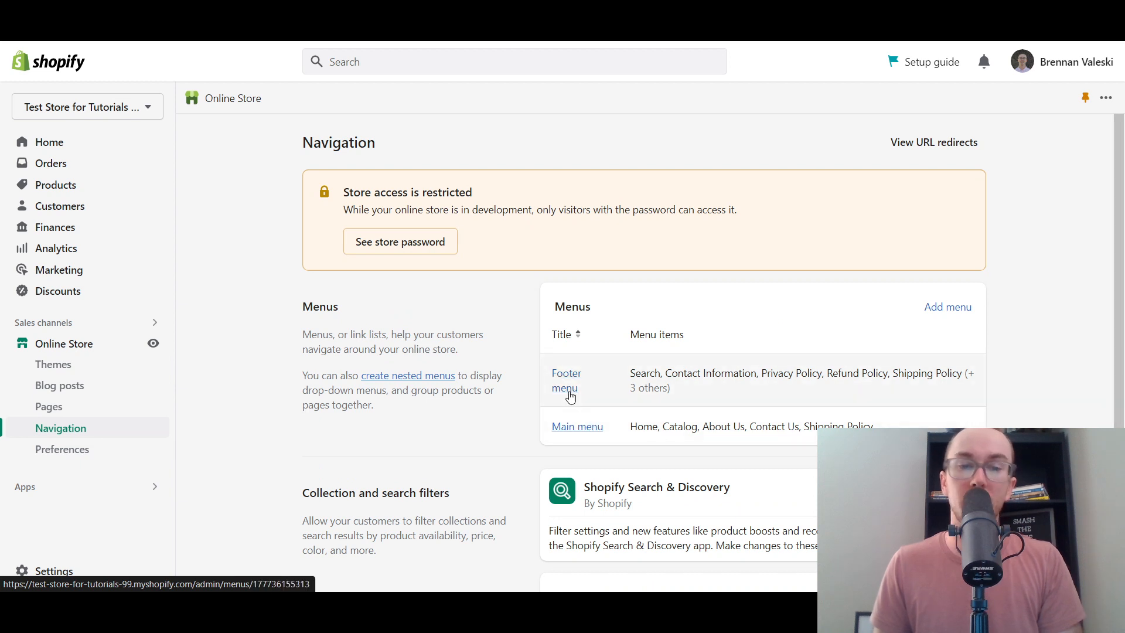
pyautogui.click(589, 428)
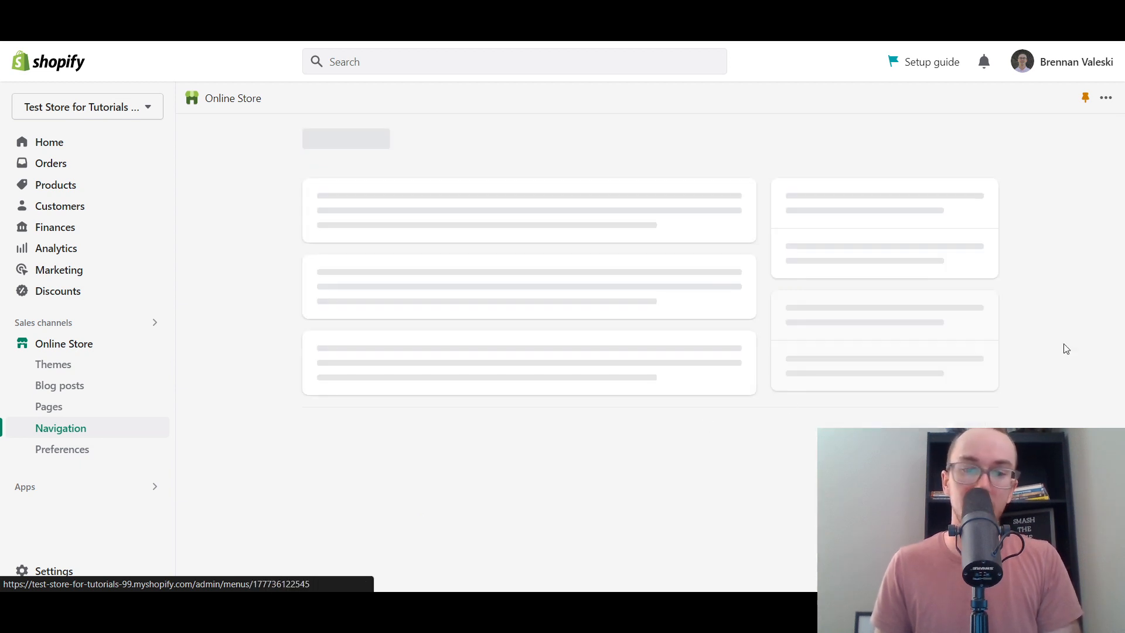
pyautogui.scroll(-2, 747, 381)
pyautogui.scroll(2, 742, 384)
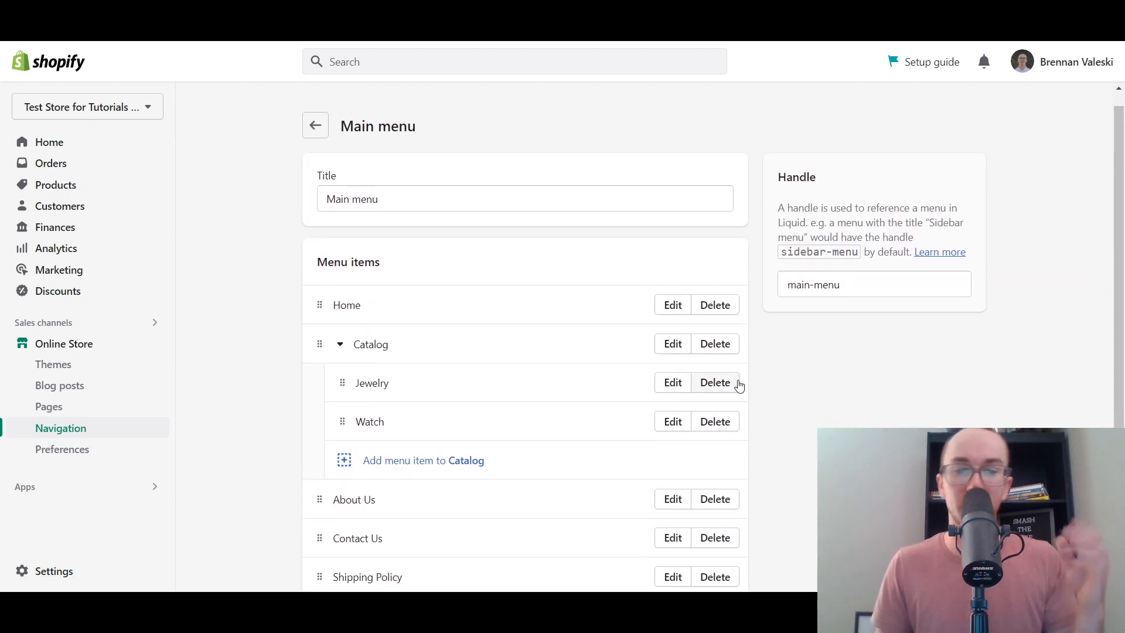
pyautogui.scroll(-2, 780, 354)
pyautogui.scroll(-1, 774, 357)
pyautogui.scroll(2, 767, 364)
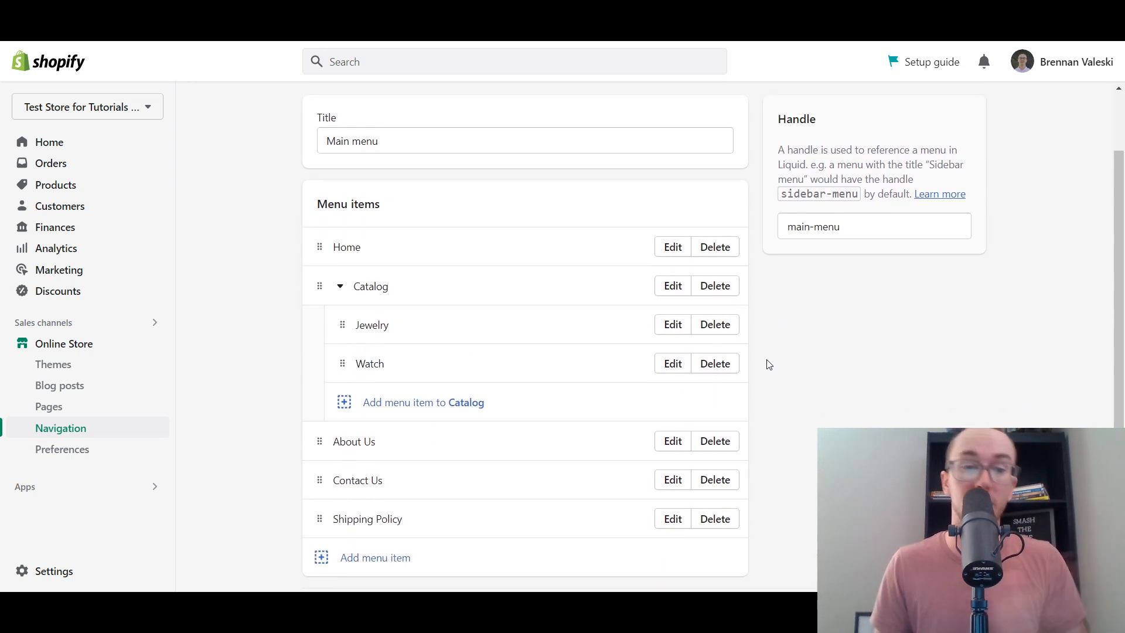
pyautogui.scroll(-2, 766, 366)
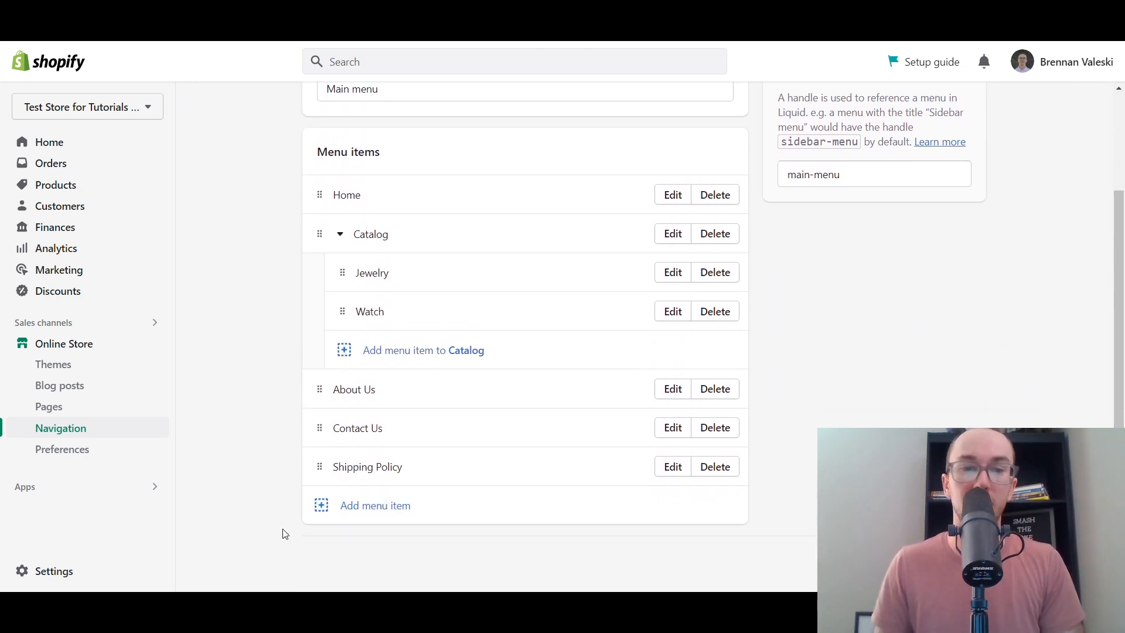
# - Add a Rolex item linked to Blogs > Rolex, move it below Catalog, and save the menu
pyautogui.click(367, 512)
pyautogui.click(929, 226)
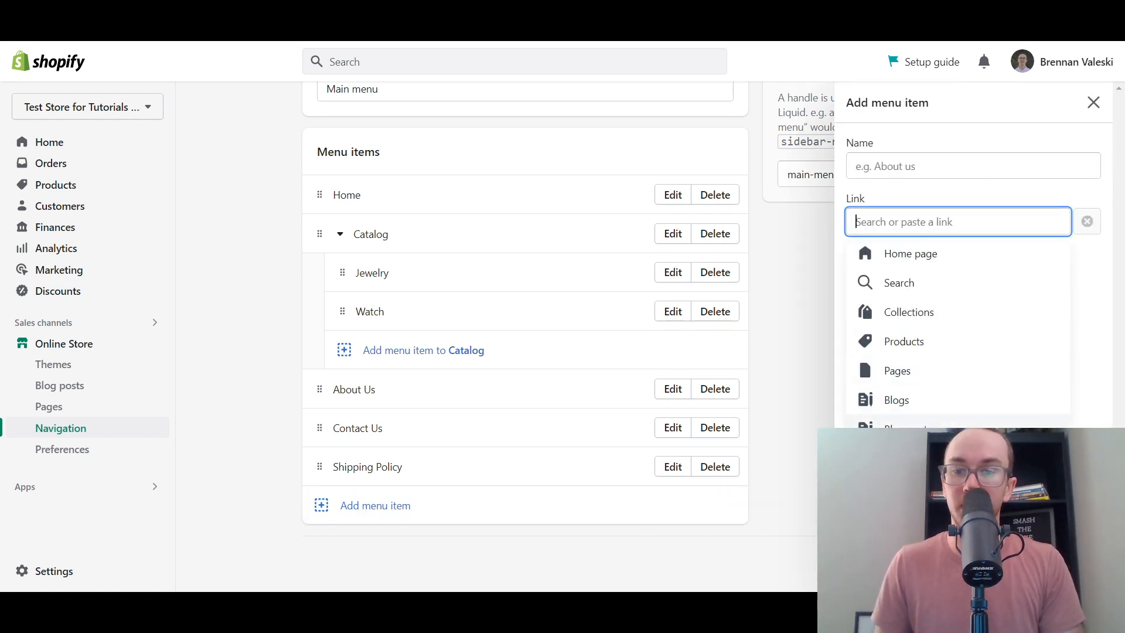
pyautogui.click(926, 419)
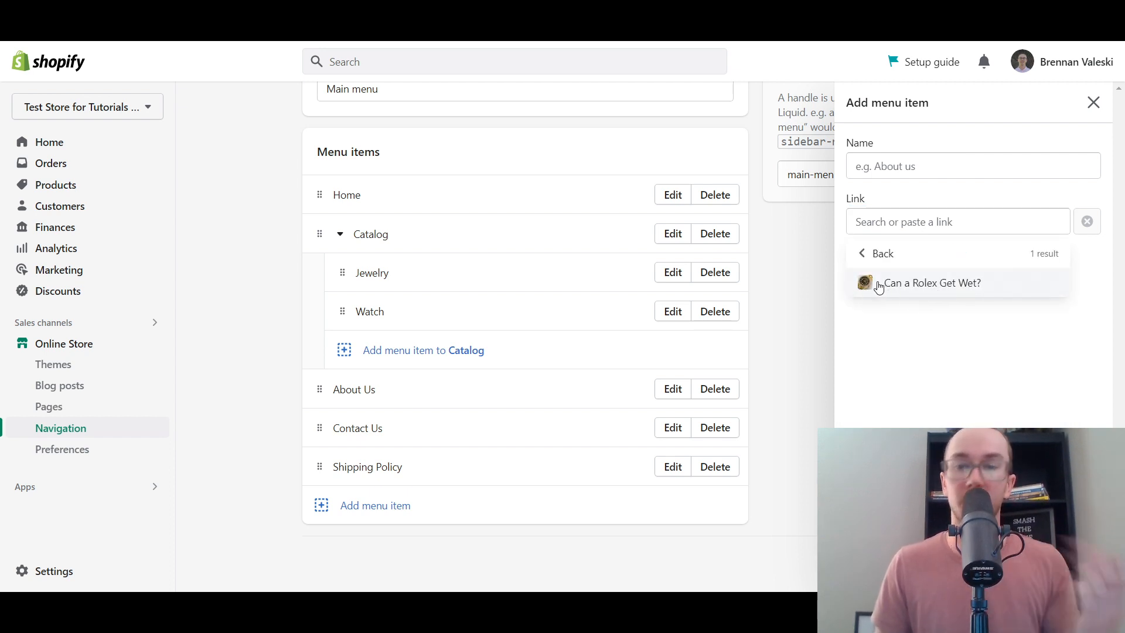
pyautogui.click(868, 253)
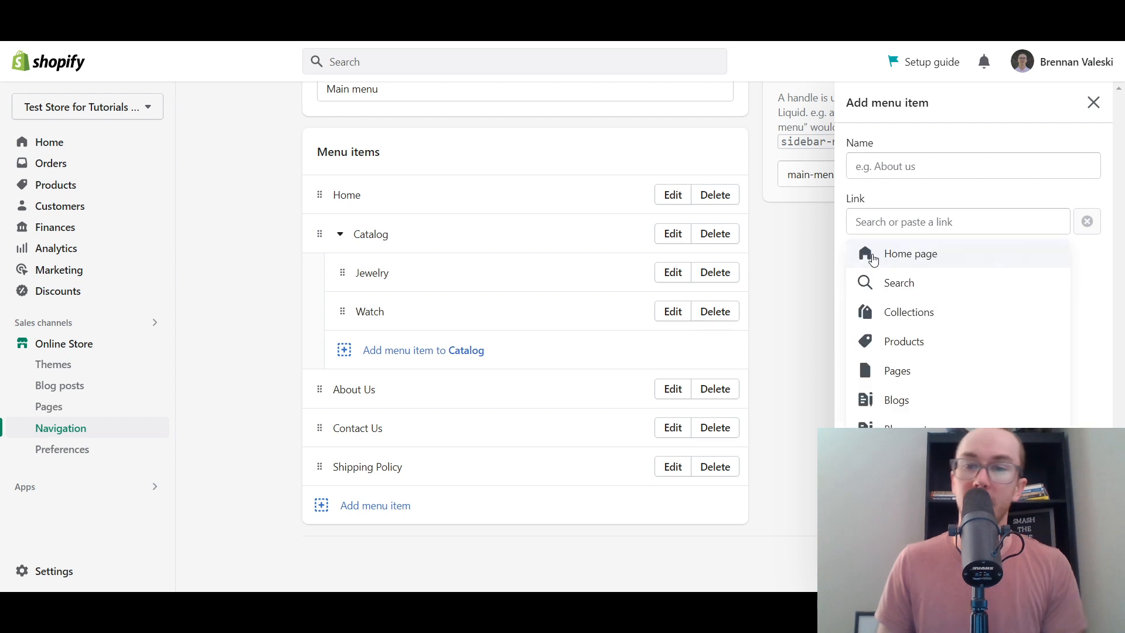
pyautogui.click(897, 401)
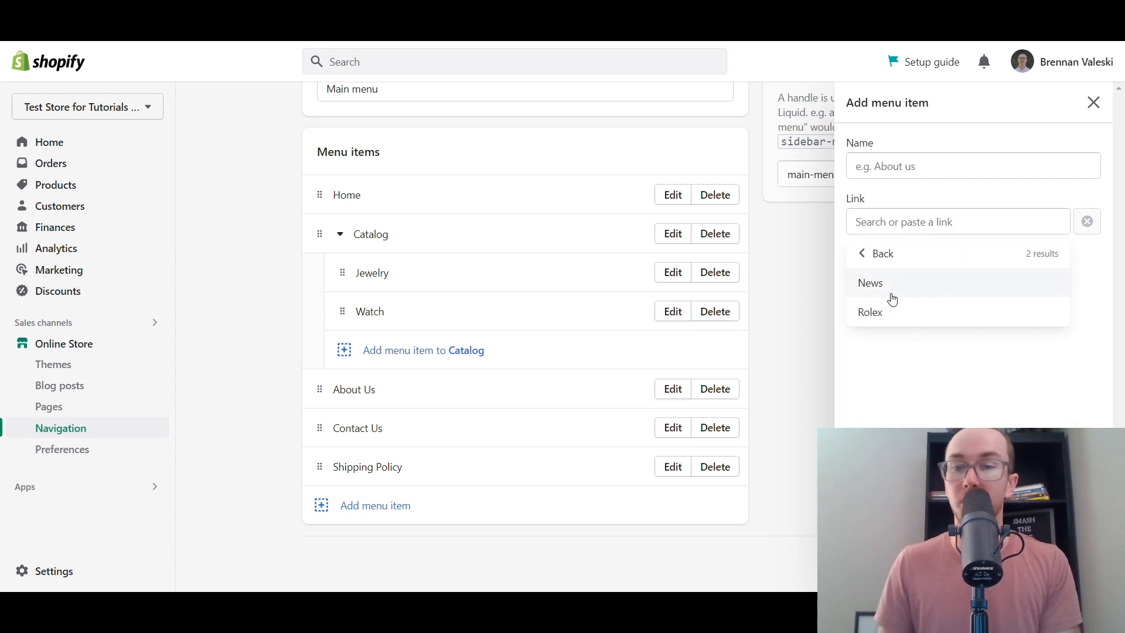
pyautogui.click(898, 324)
pyautogui.click(922, 202)
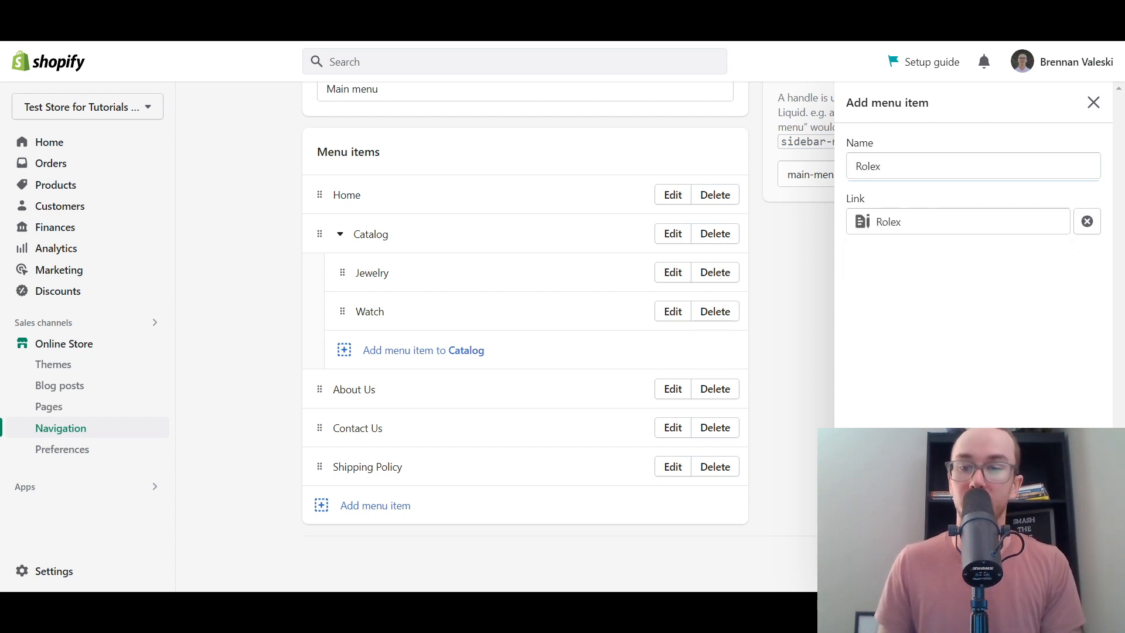
pyautogui.click(1084, 571)
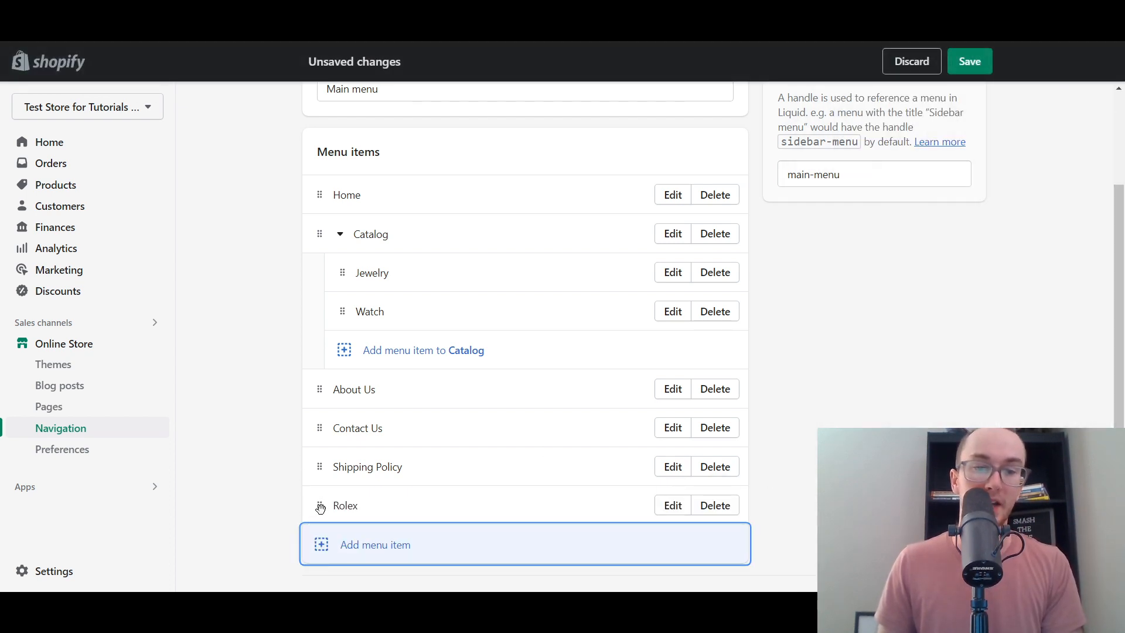
pyautogui.moveTo(320, 508); pyautogui.dragTo(318, 410)
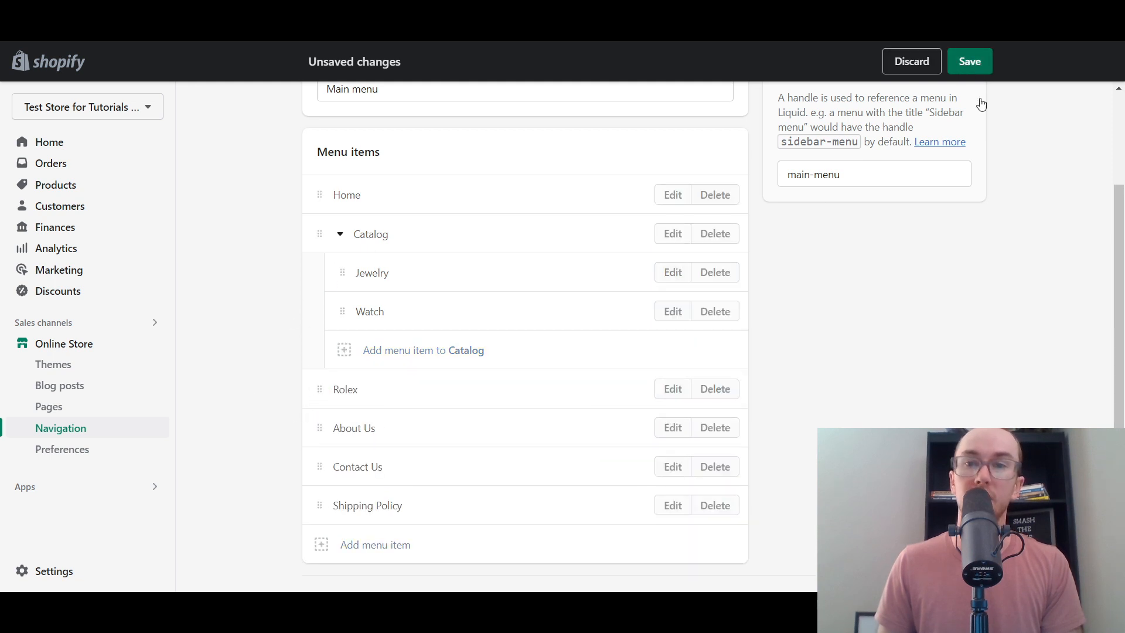
pyautogui.click(970, 62)
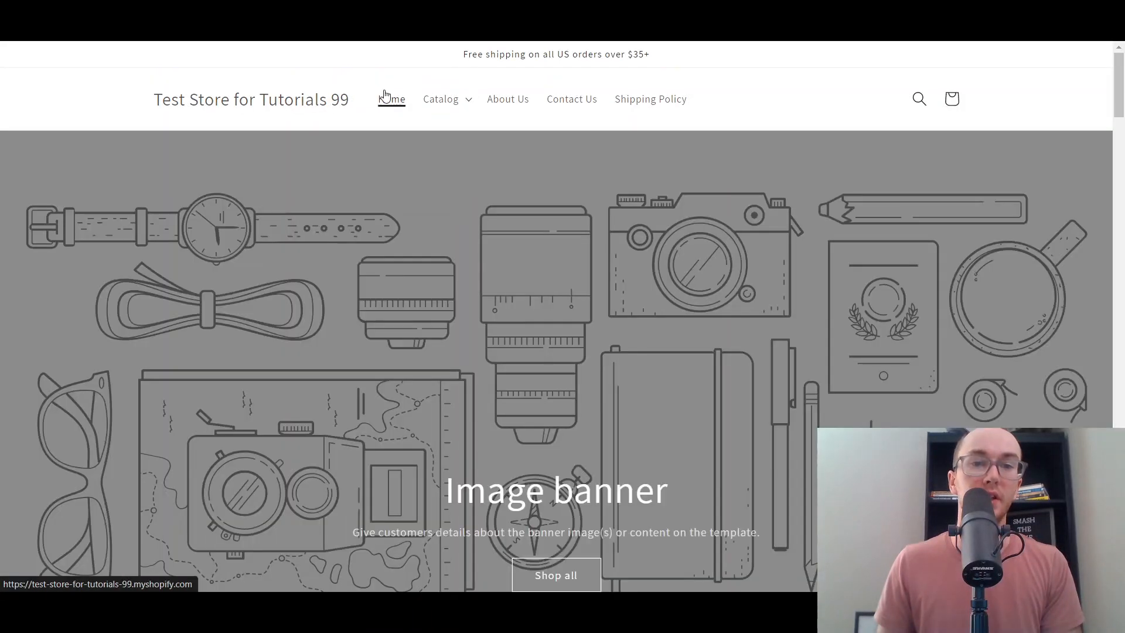
# - Reload the storefront home page so the header shows Rolex between Catalog and About Us
pyautogui.click(285, 103)
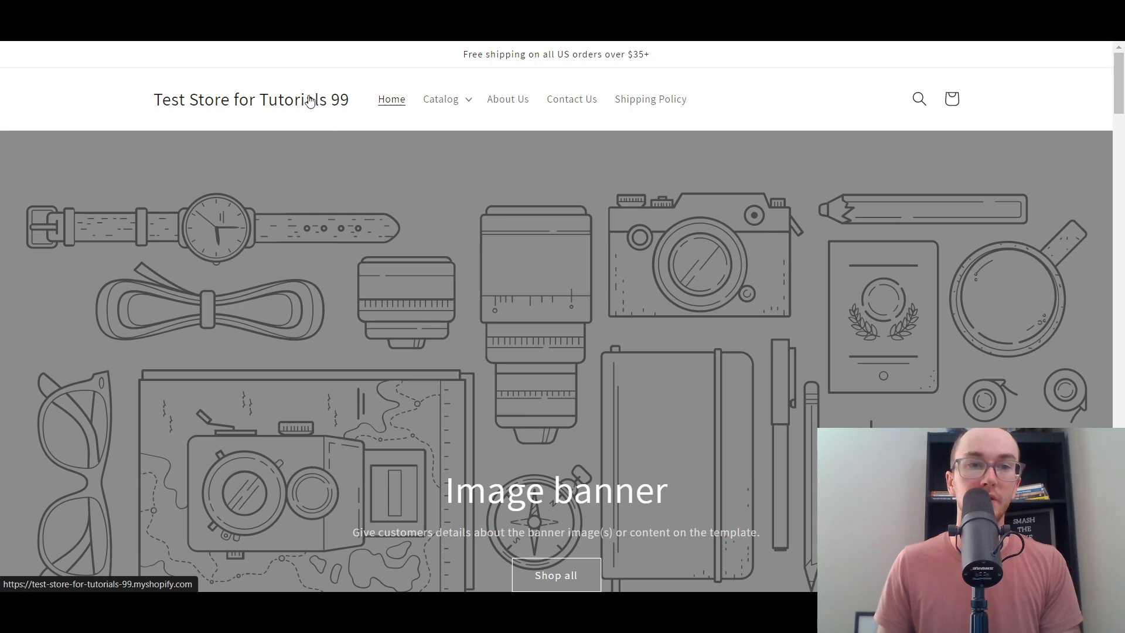
pyautogui.click(304, 104)
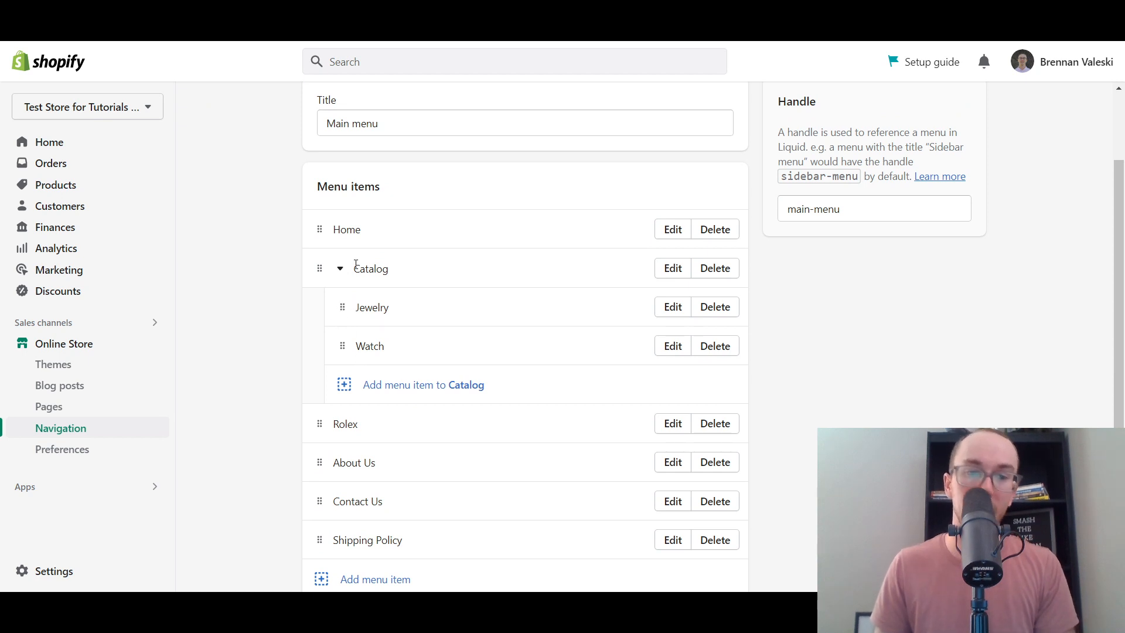
pyautogui.scroll(-2, 332, 382)
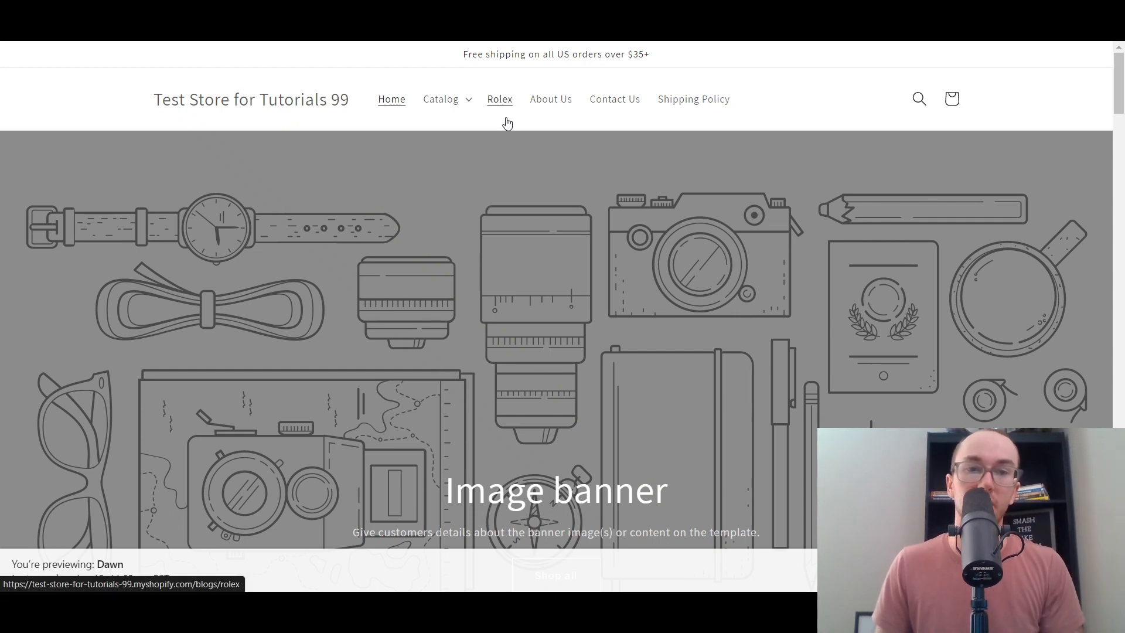
# - Open the Rolex blog from the storefront's main menu and look over its post card
pyautogui.click(508, 121)
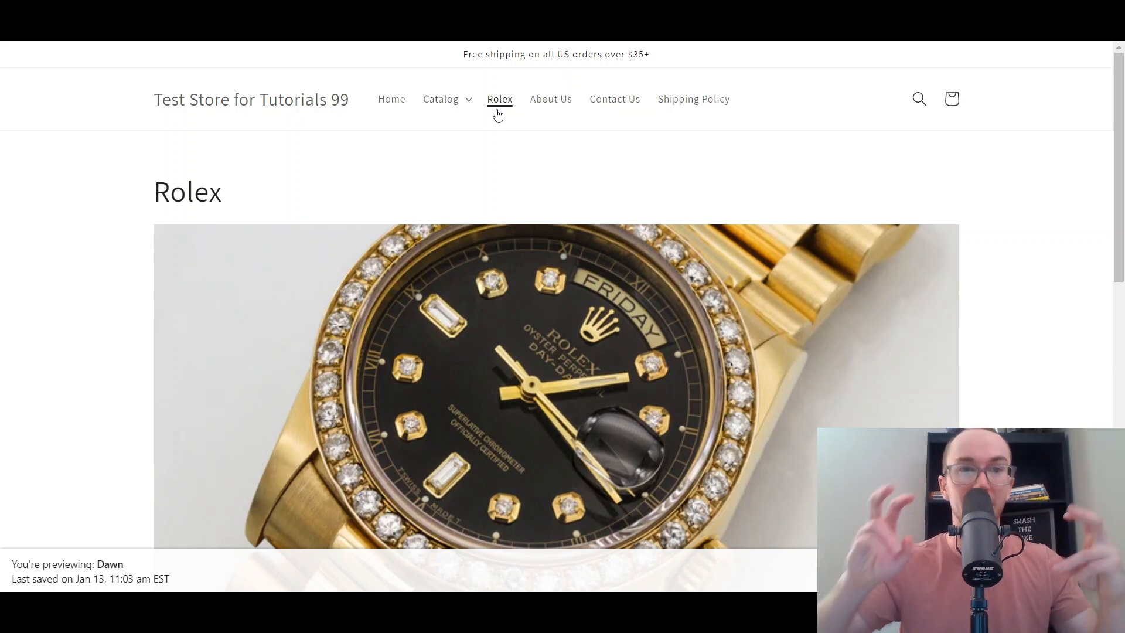
pyautogui.moveTo(1121, 126); pyautogui.dragTo(1120, 75)
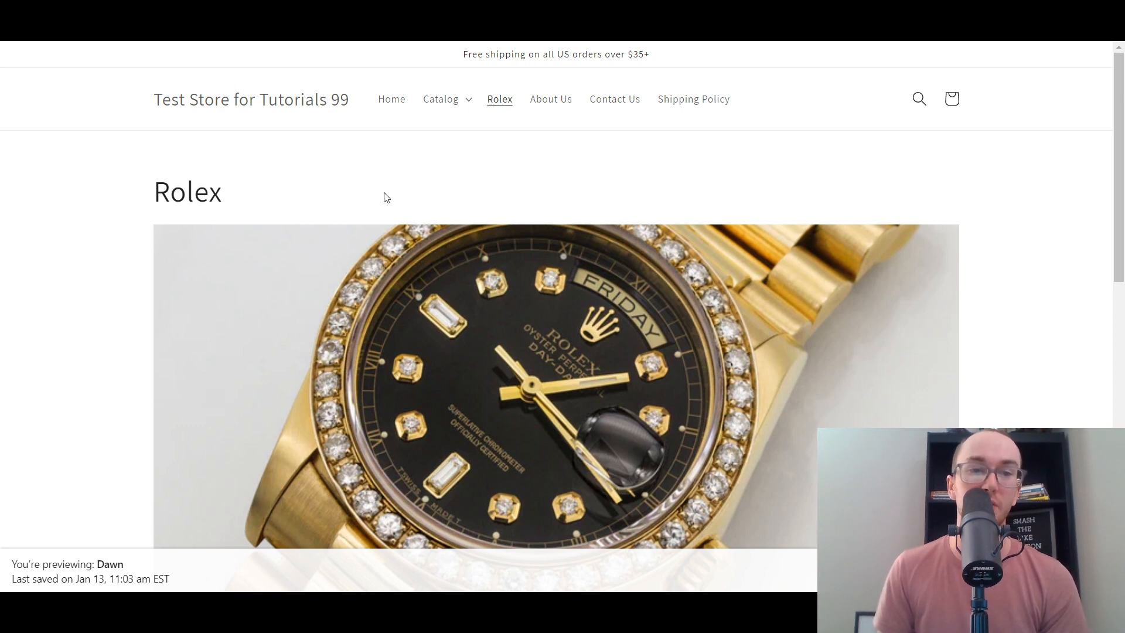
pyautogui.scroll(-10, 387, 197)
pyautogui.scroll(10, 301, 394)
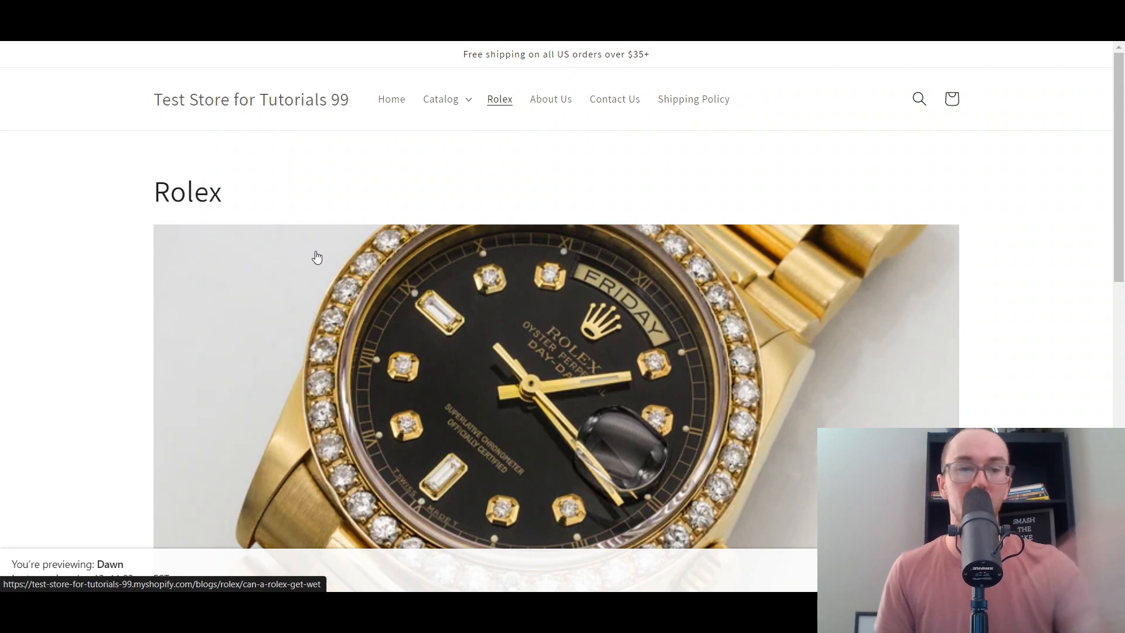
pyautogui.scroll(-8, 317, 255)
pyautogui.rightClick(596, 258)
pyautogui.press('Escape')
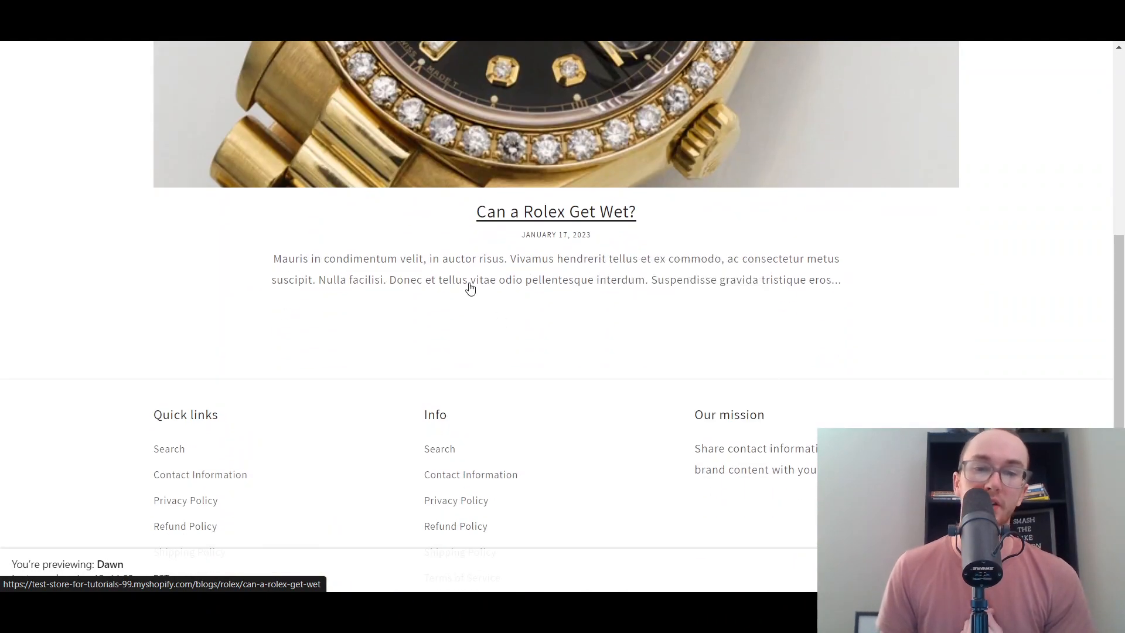
# - Open the 'Can a Rolex Get Wet?' post from the blog page and skim it
pyautogui.click(578, 228)
pyautogui.scroll(-5, 1115, 284)
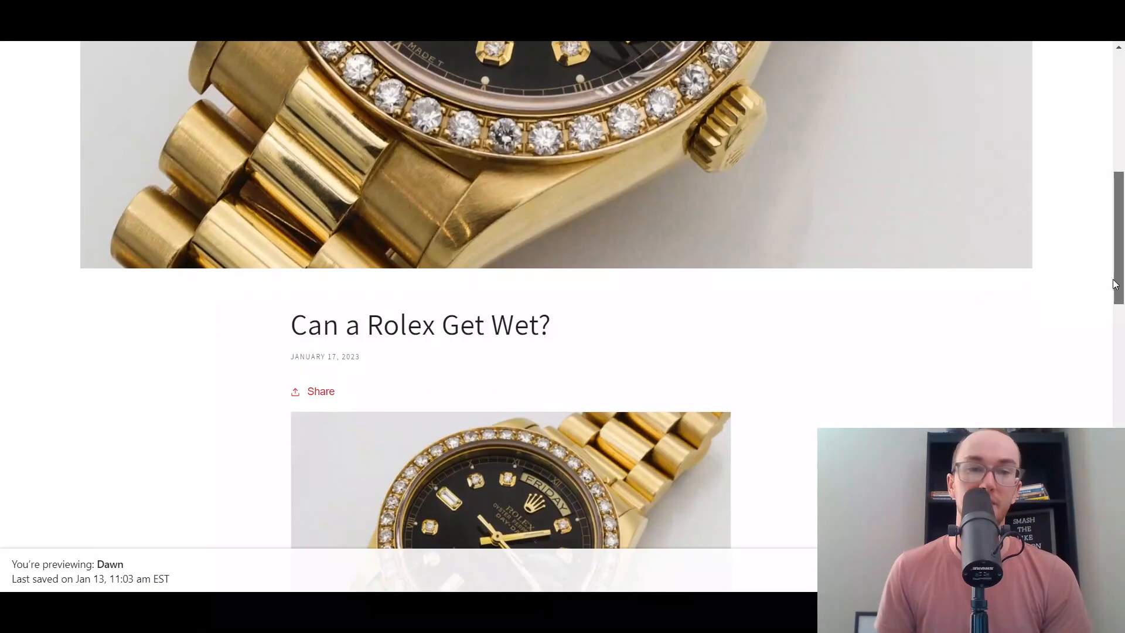
pyautogui.scroll(-5, 1115, 284)
pyautogui.scroll(15, 1108, 205)
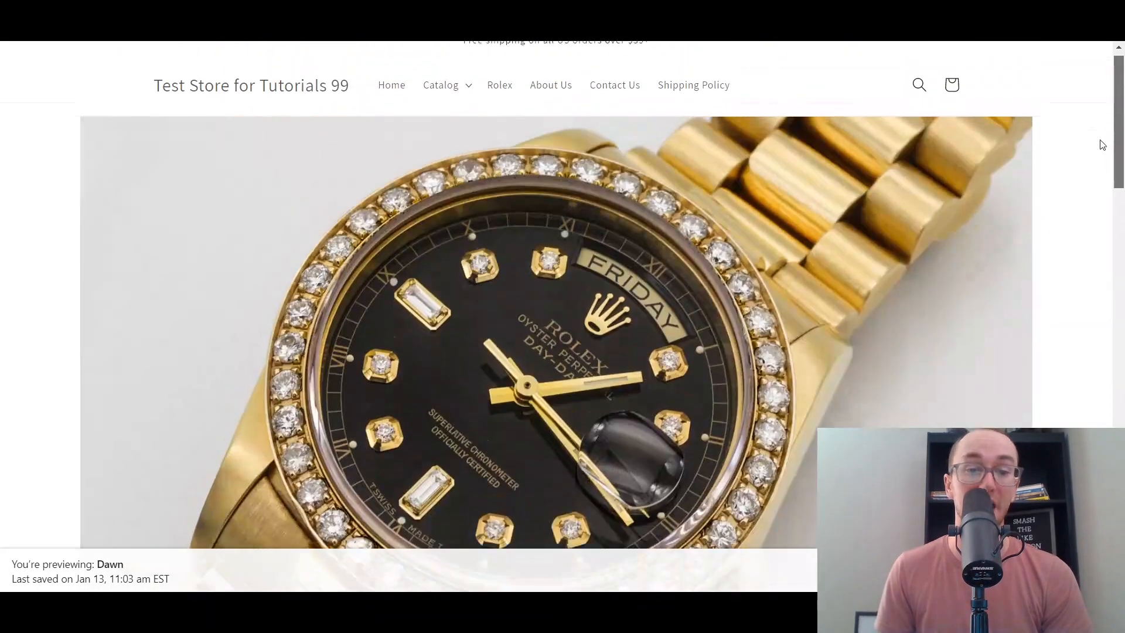
pyautogui.moveTo(1103, 145); pyautogui.dragTo(1095, 102)
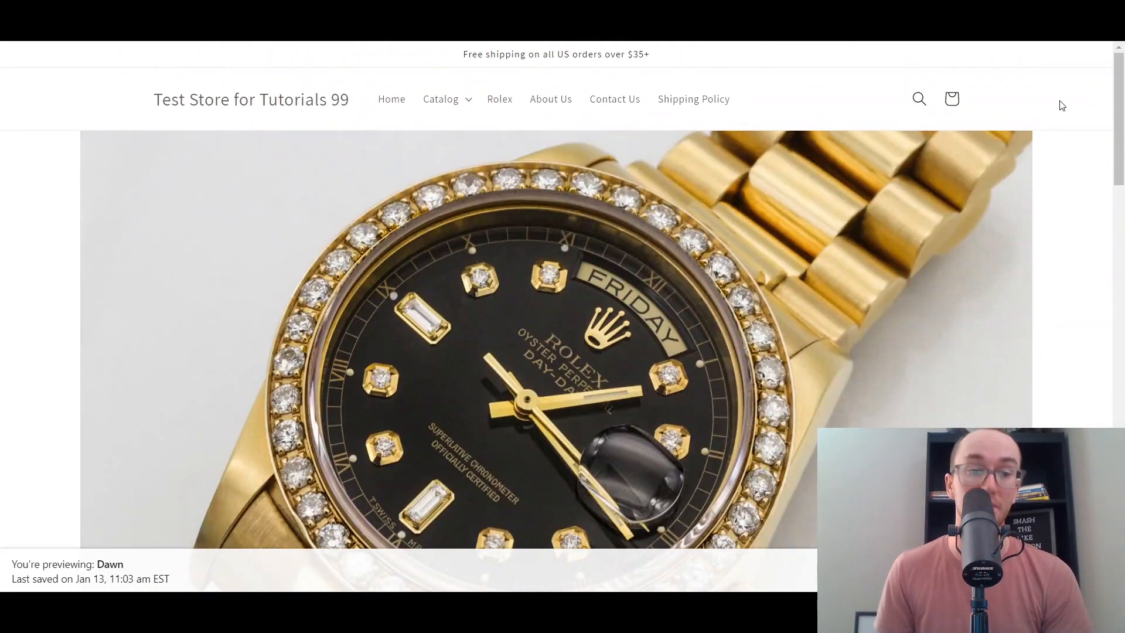
# - Return to the store home page, then open Online Store > Themes in the admin
pyautogui.click(241, 111)
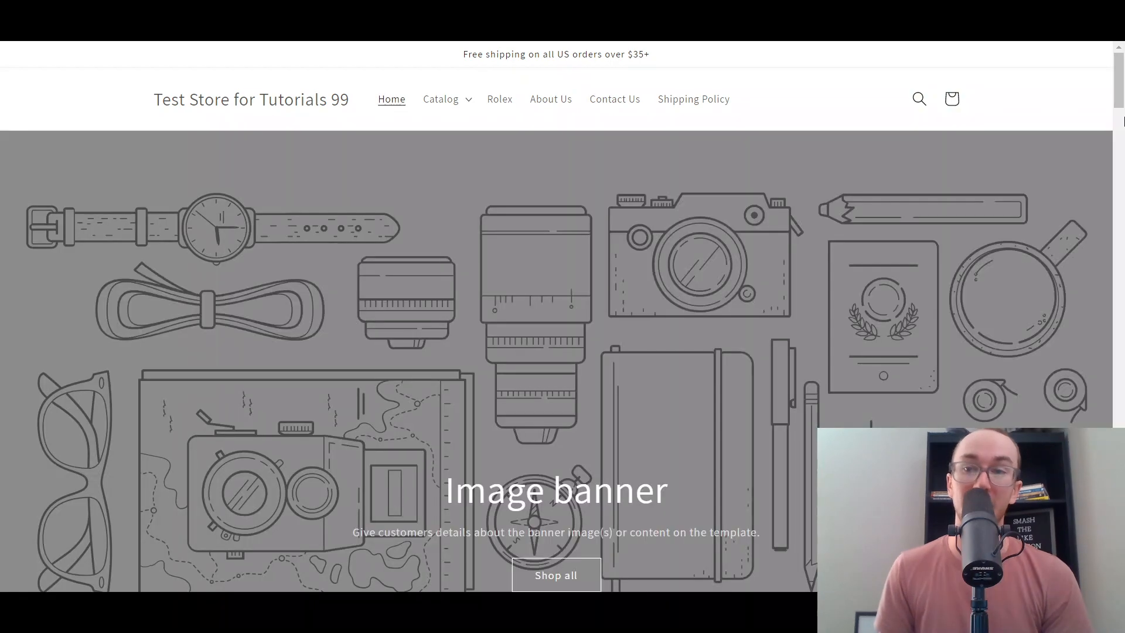
pyautogui.moveTo(1119, 103)
pyautogui.mouseDown()
pyautogui.moveTo(1119, 177)
pyautogui.moveTo(1121, 53)
pyautogui.moveTo(1119, 504)
pyautogui.moveTo(1121, 82)
pyautogui.mouseUp()
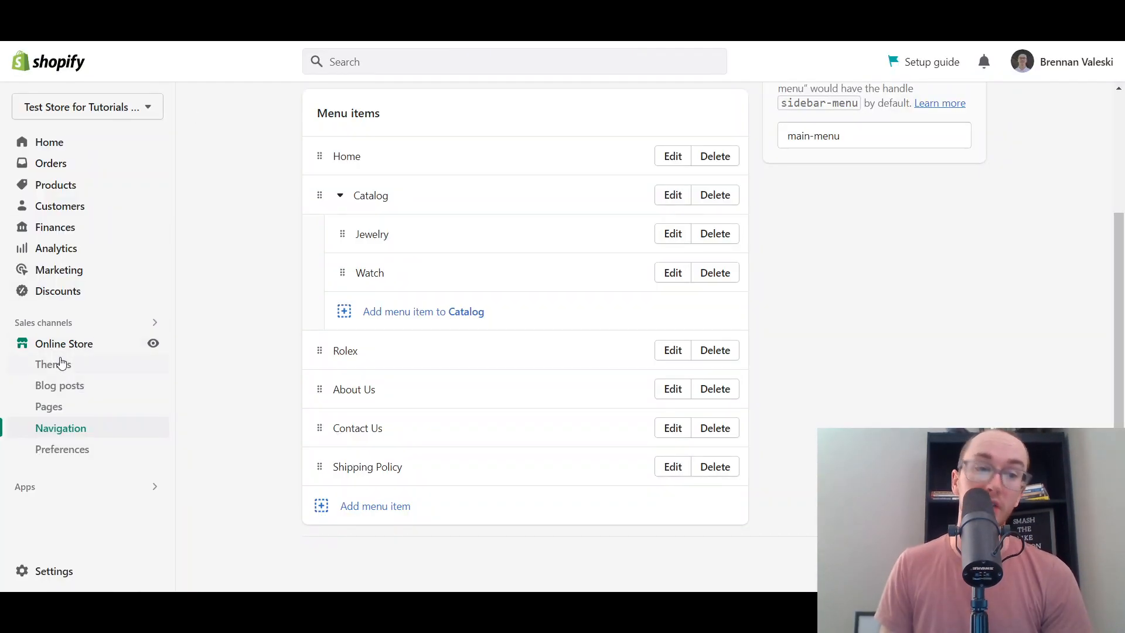
pyautogui.click(62, 358)
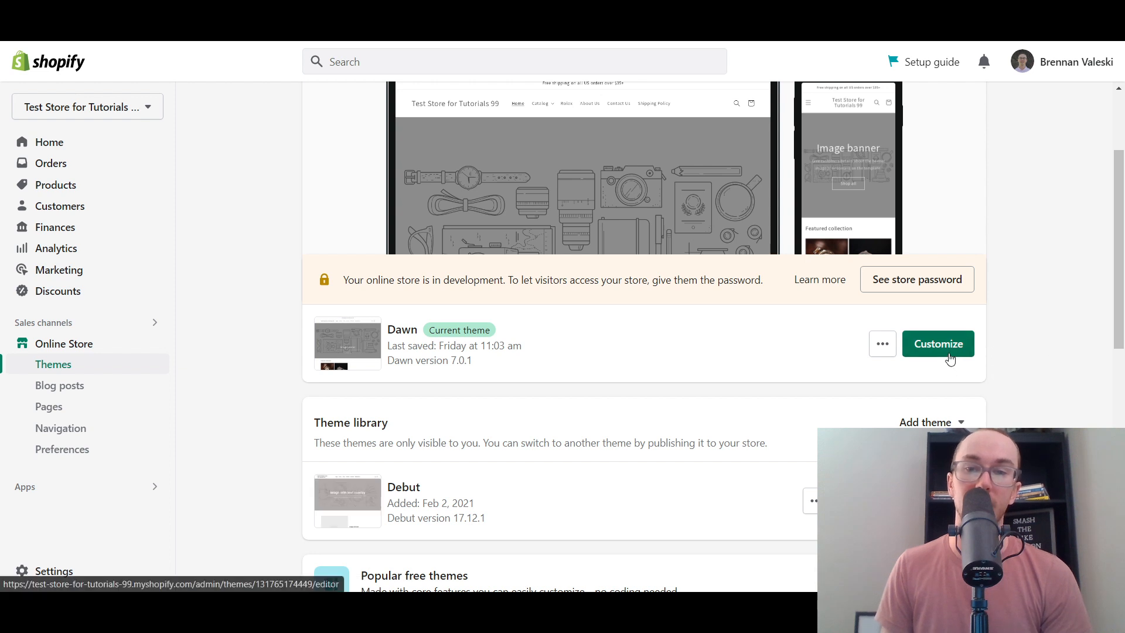
# - Launch the Dawn theme editor and scroll through the home page template's sections
pyautogui.click(938, 489)
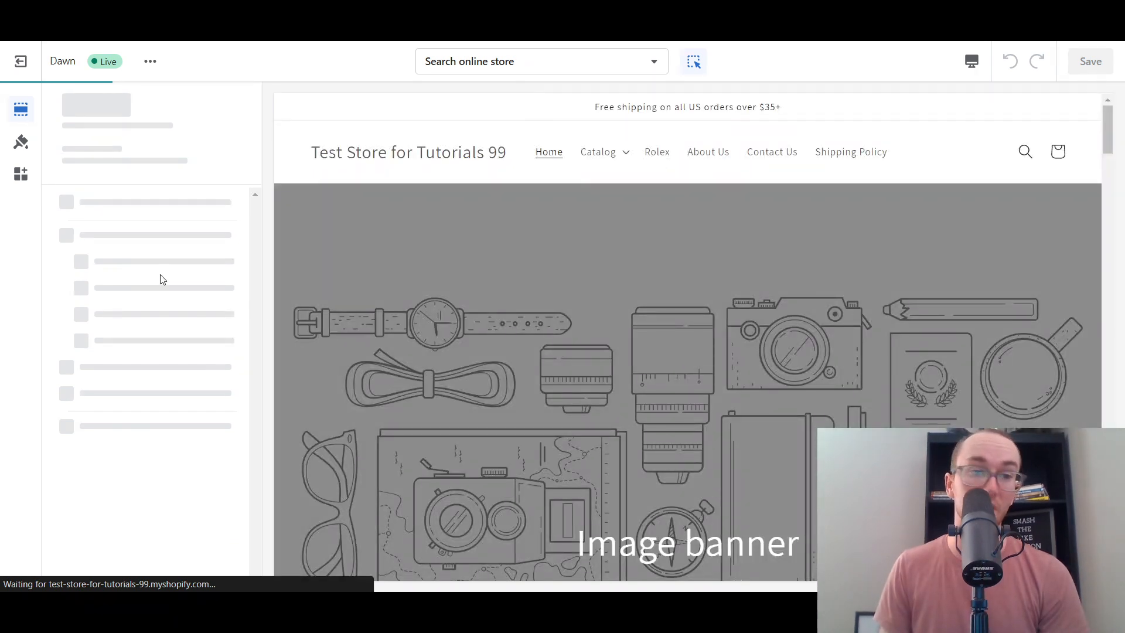
pyautogui.scroll(-1, 223, 405)
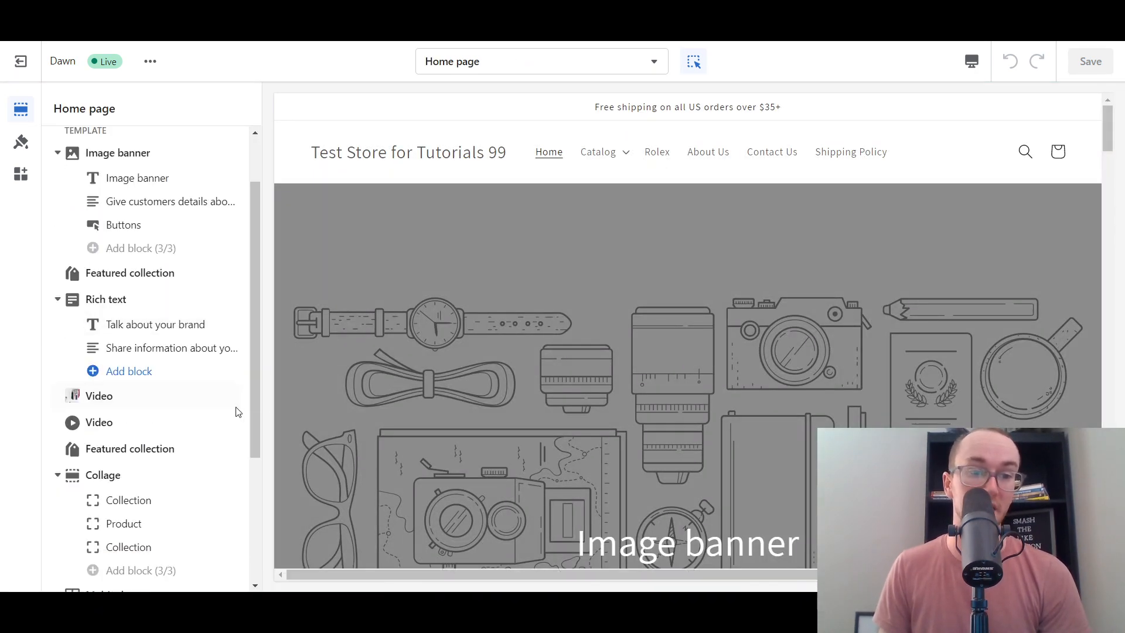
pyautogui.scroll(-3, 176, 422)
# - Add a Blog posts section to the home page and set its blog to Rolex
pyautogui.click(111, 536)
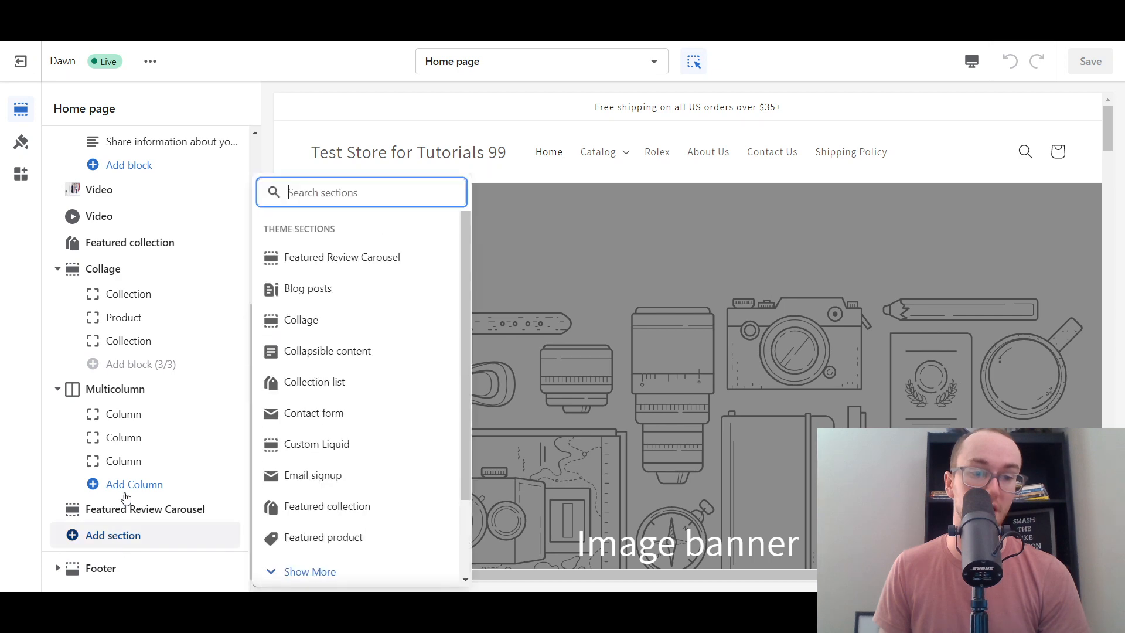
pyautogui.click(353, 289)
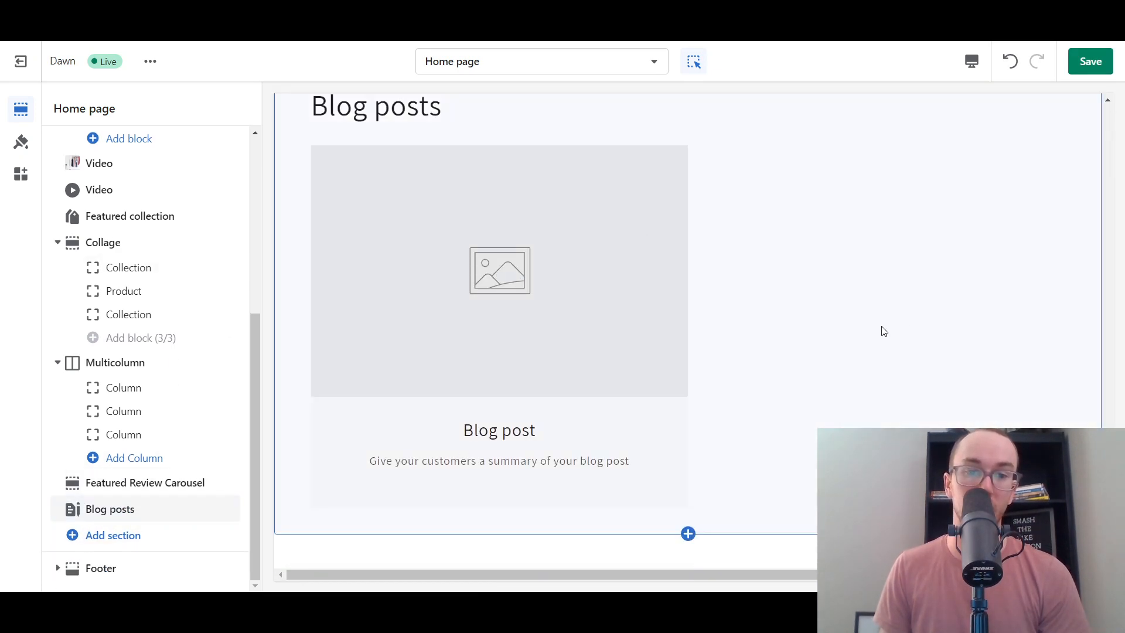
pyautogui.scroll(-3, 880, 326)
pyautogui.click(153, 511)
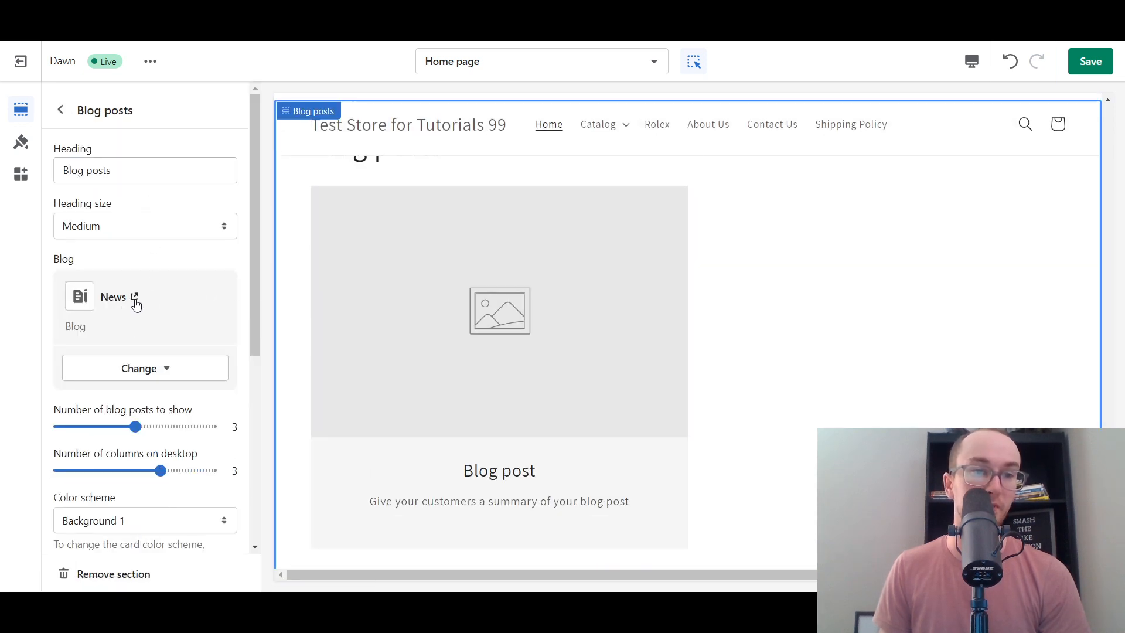
pyautogui.click(142, 365)
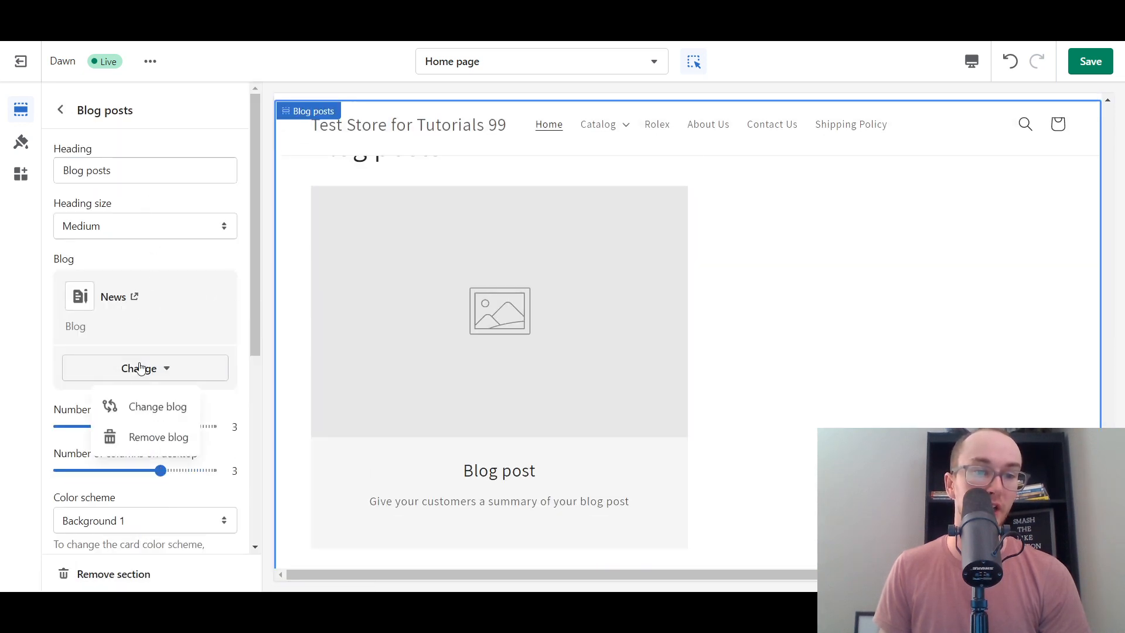
pyautogui.click(151, 410)
pyautogui.click(120, 270)
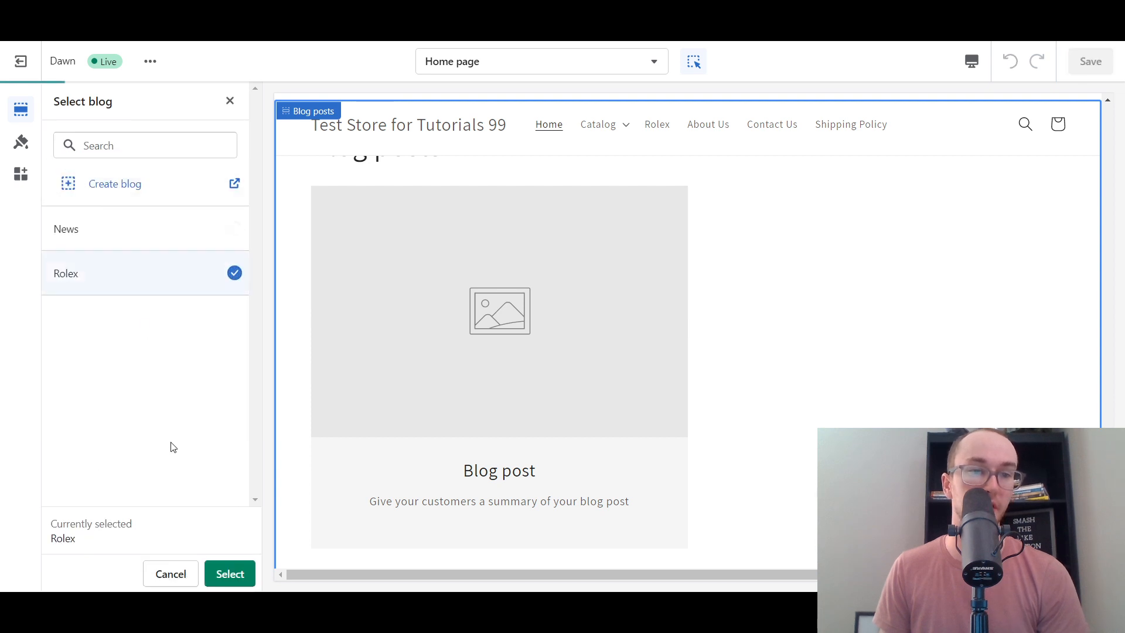
pyautogui.click(230, 574)
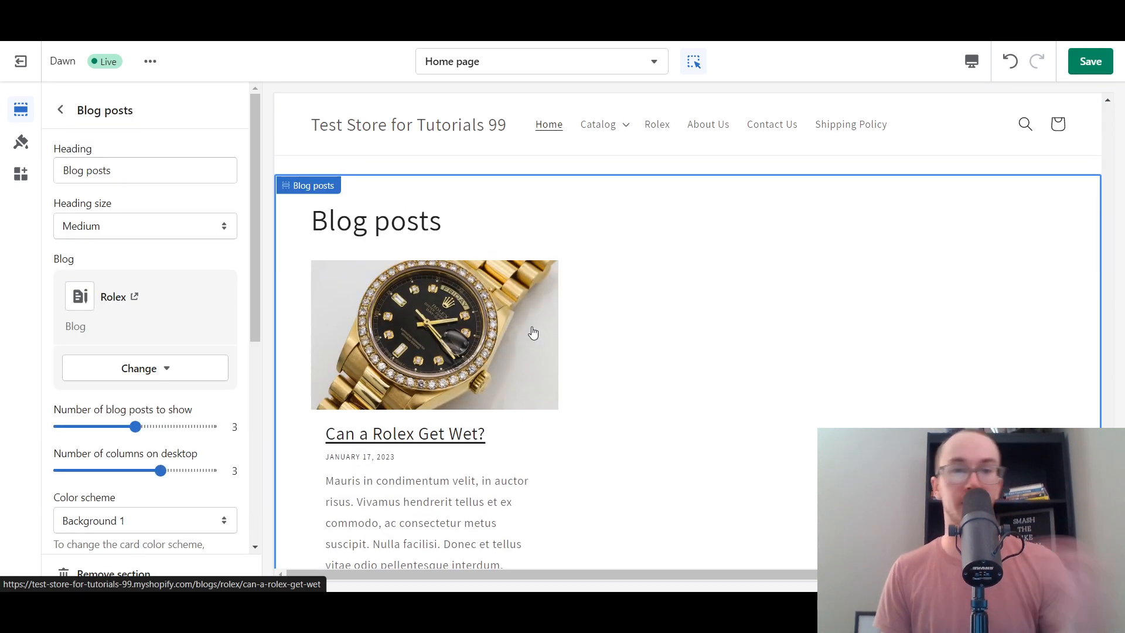
# - Save the home page changes and switch to the storefront preview
pyautogui.click(1090, 61)
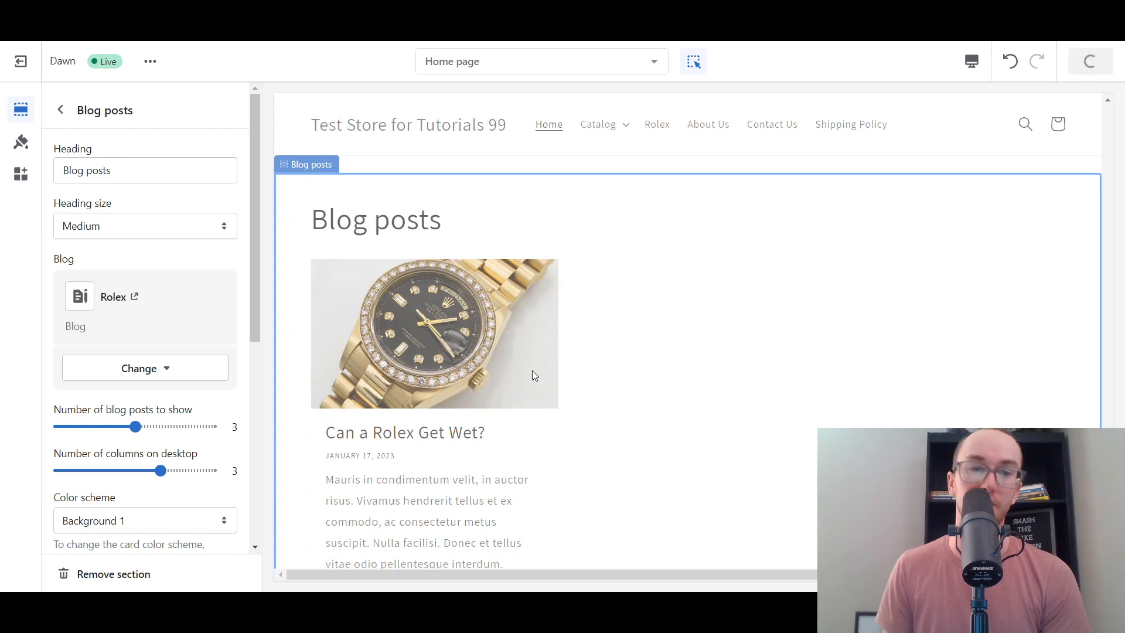
pyautogui.scroll(-1, 533, 376)
pyautogui.scroll(-2, 680, 377)
pyautogui.scroll(2, 655, 339)
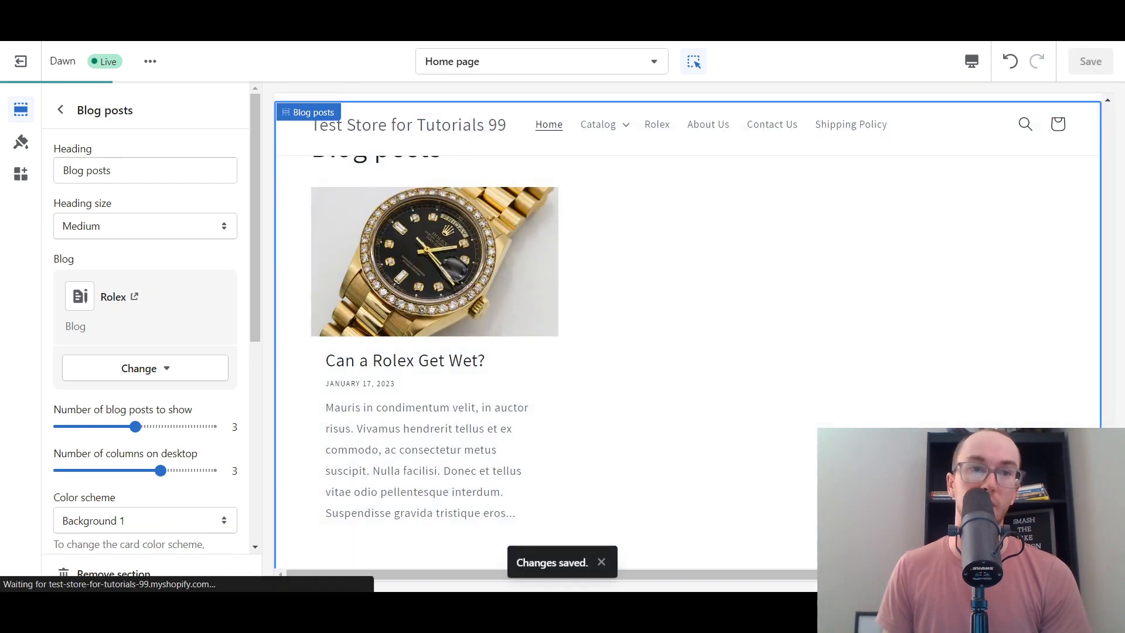
pyautogui.click(70, 12)
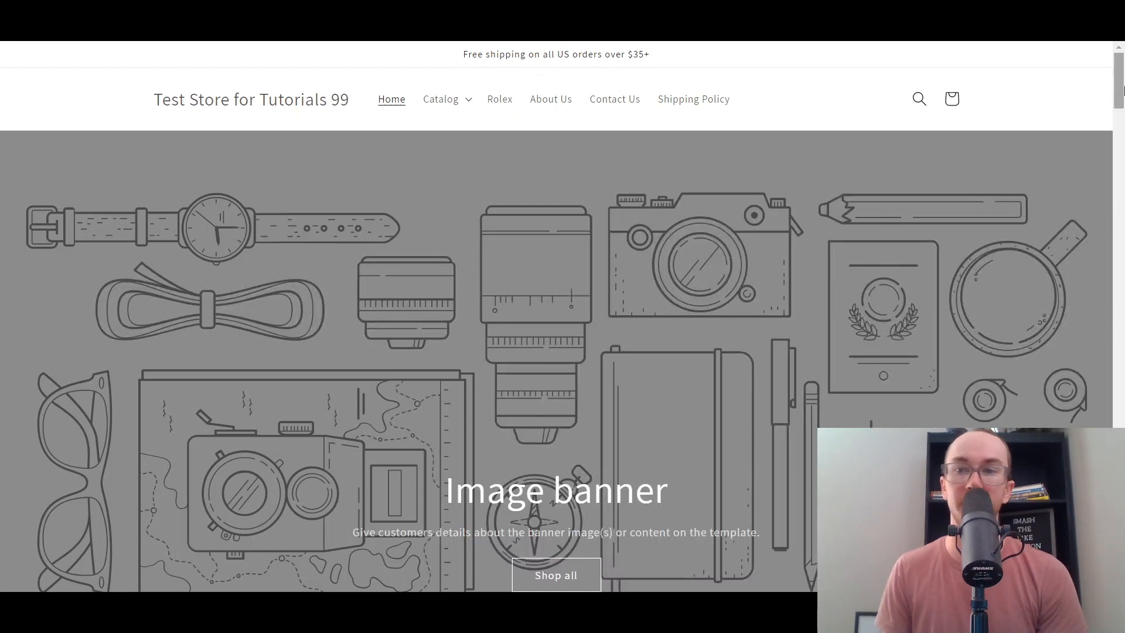
# - Scroll the storefront home page to review the Blog posts section showing 'Can a Rolex Get Wet?'
pyautogui.scroll(-15, 895, 125)
pyautogui.scroll(-5, 455, 440)
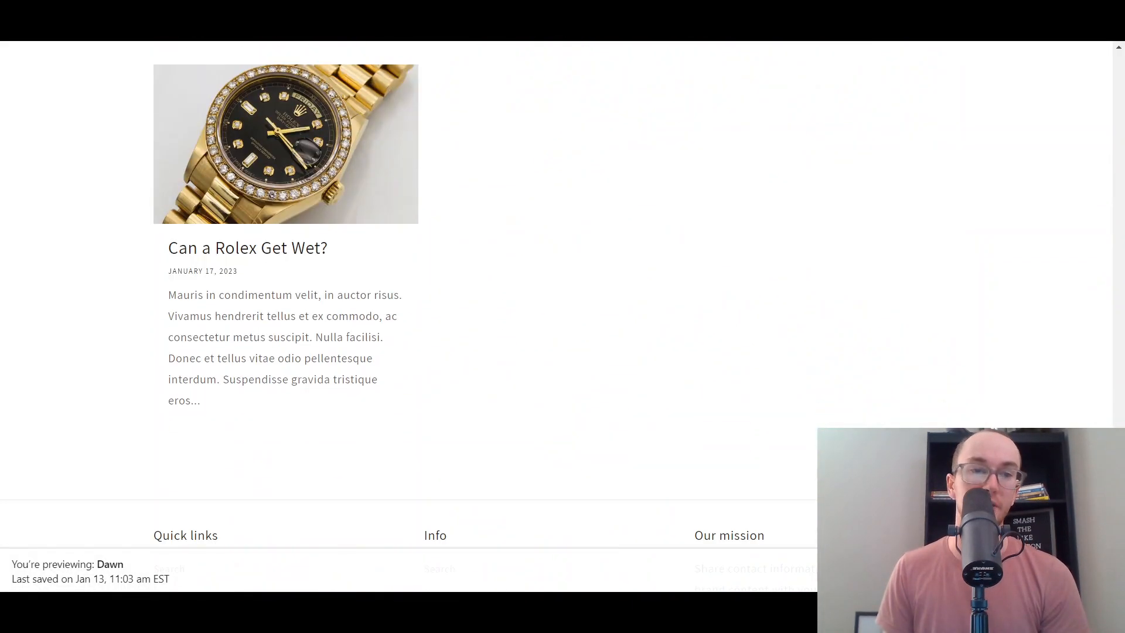
pyautogui.scroll(4, 454, 440)
pyautogui.scroll(1, 351, 382)
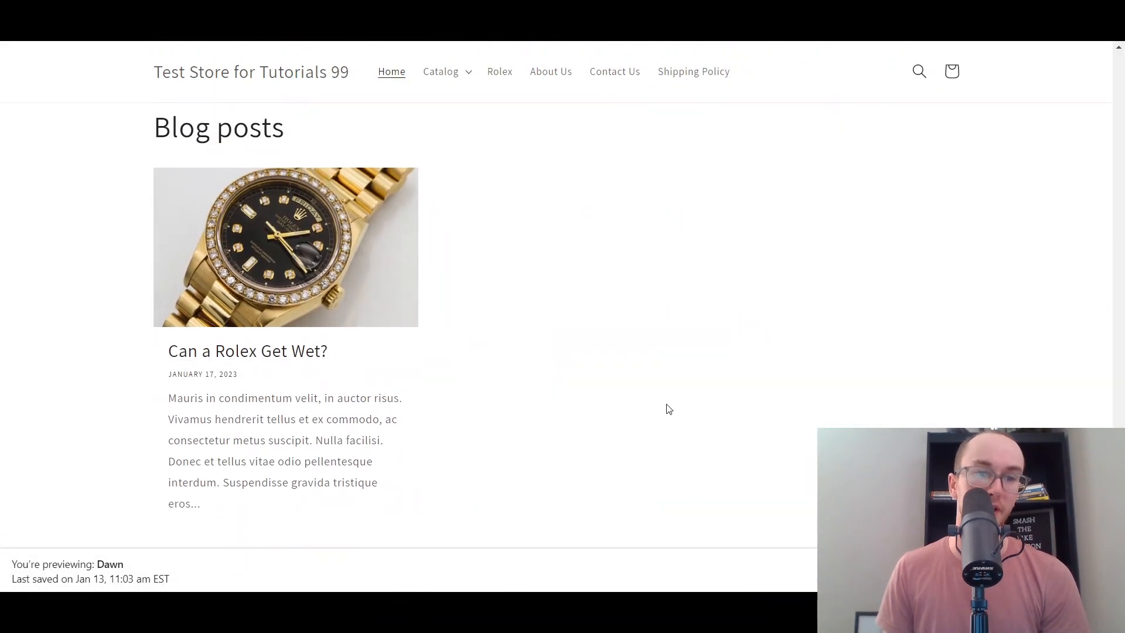
pyautogui.scroll(-3, 462, 237)
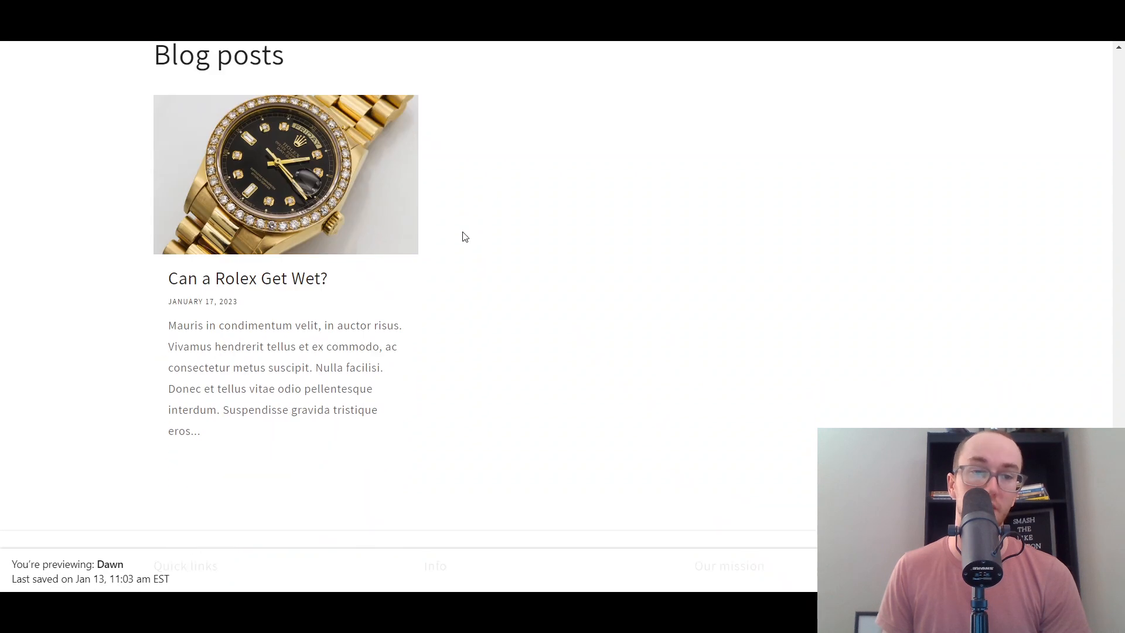
pyautogui.scroll(1, 553, 370)
pyautogui.scroll(2, 554, 366)
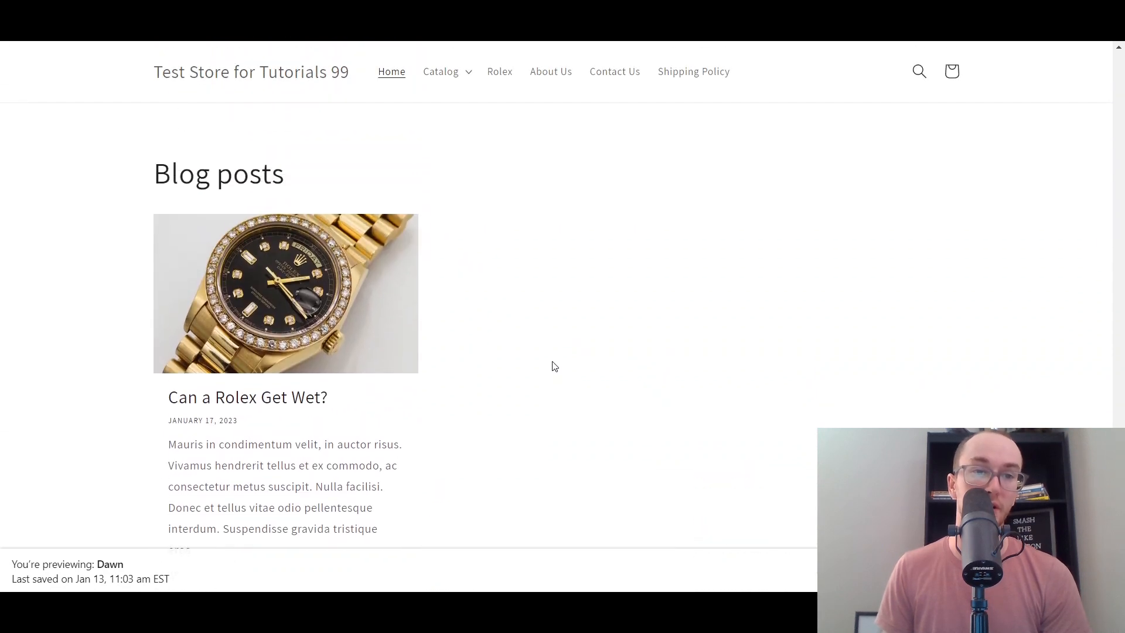
pyautogui.scroll(-1, 365, 286)
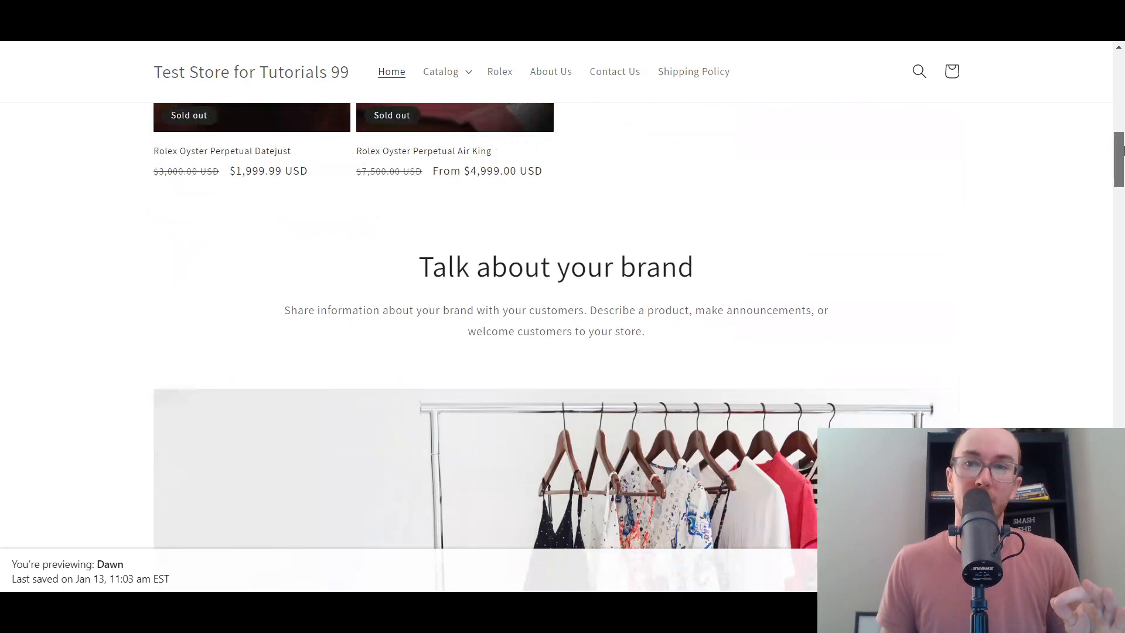
pyautogui.scroll(10, 1099, 315)
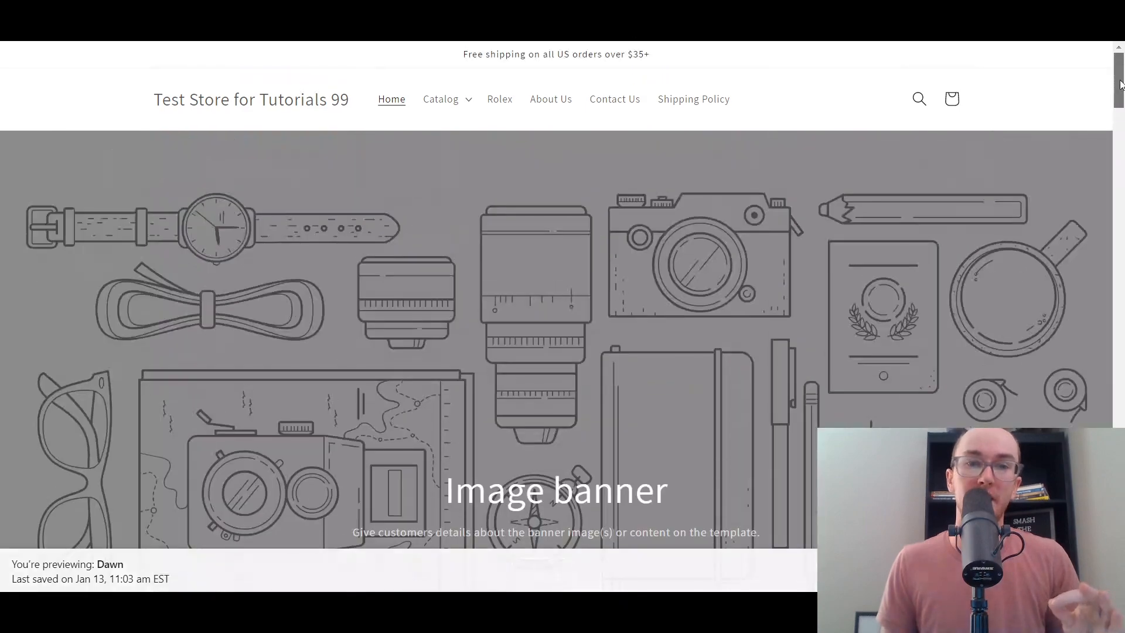
pyautogui.scroll(-8, 1099, 315)
pyautogui.scroll(-12, 1098, 316)
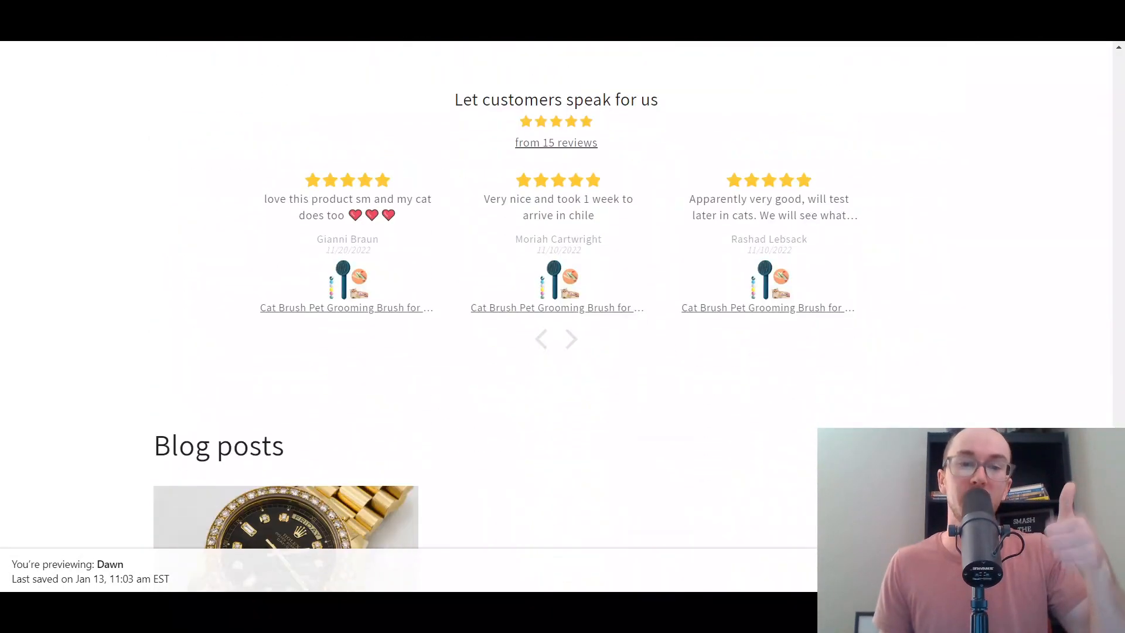
pyautogui.scroll(-1, 557, 293)
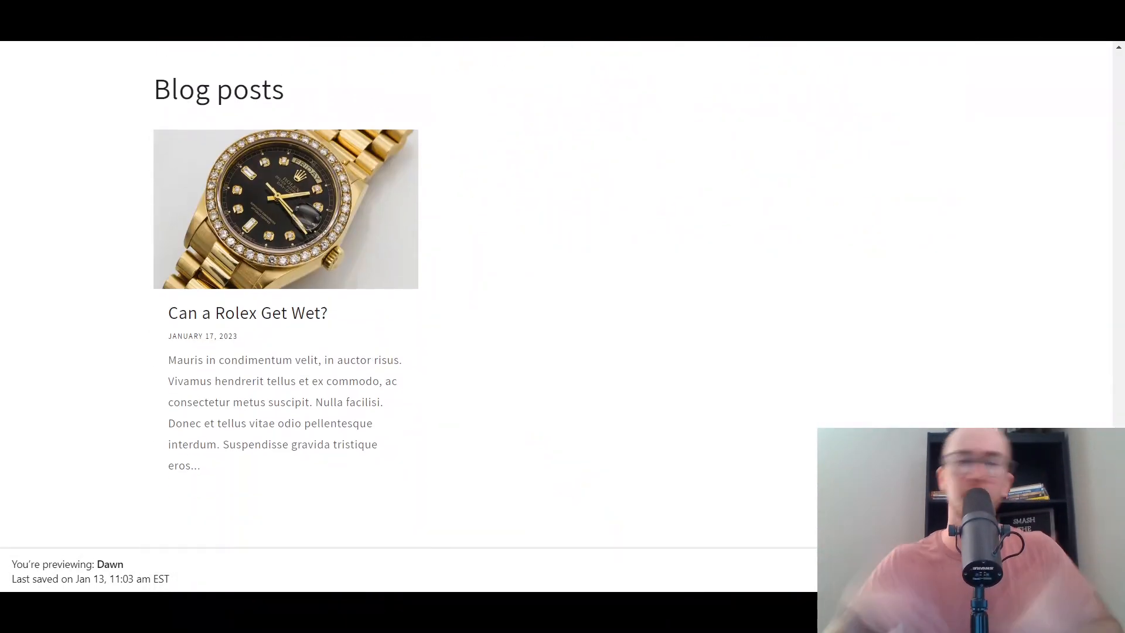